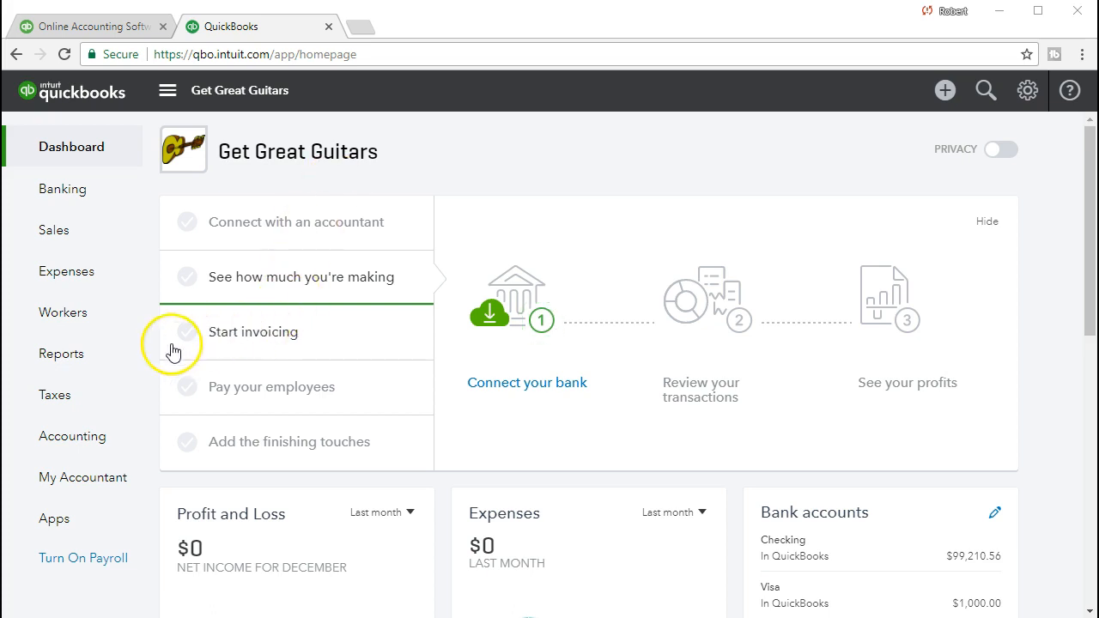
- Open the Balance Sheet from the frequently run reports
{"action": "left_click", "coordinate": [104, 371]}
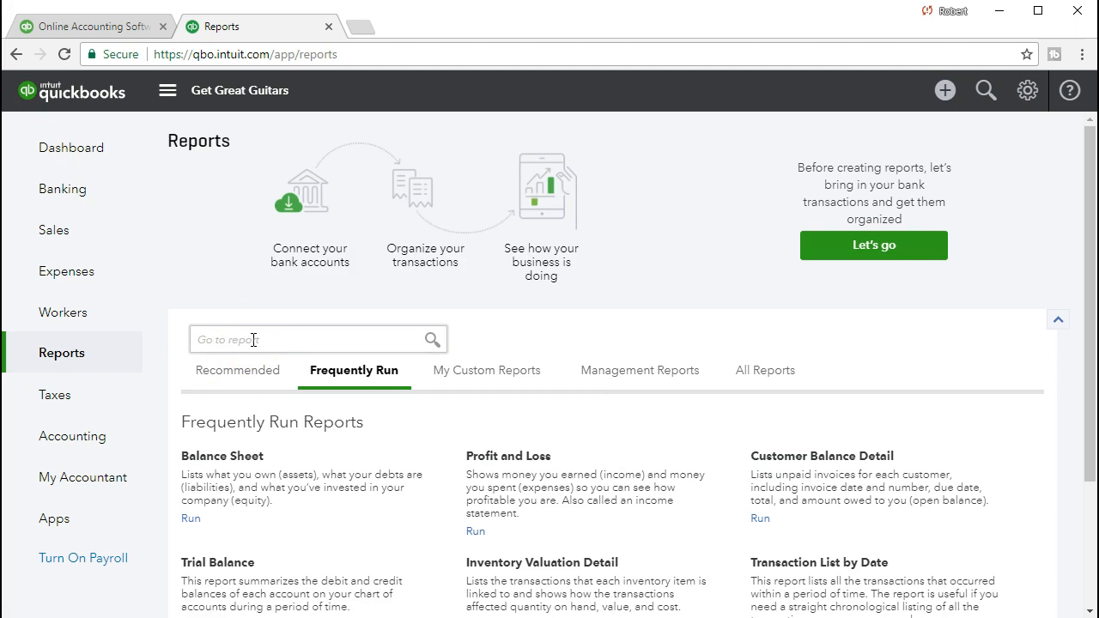
{"action": "left_click", "coordinate": [241, 460]}
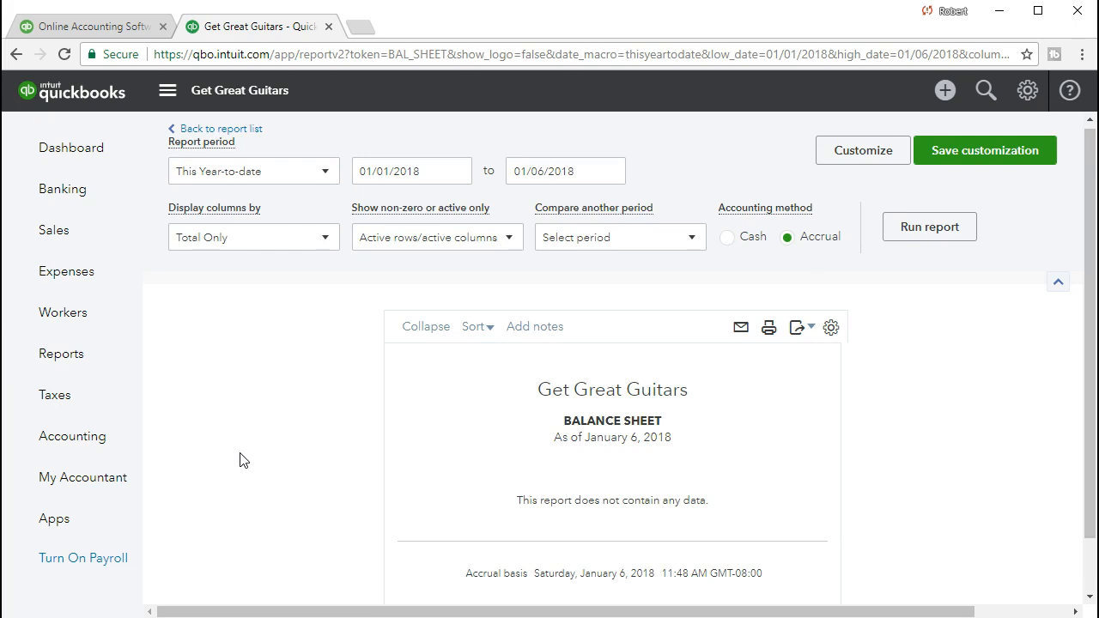
{"action": "scroll", "coordinate": [241, 460], "scroll_direction": "down", "scroll_amount": 1}
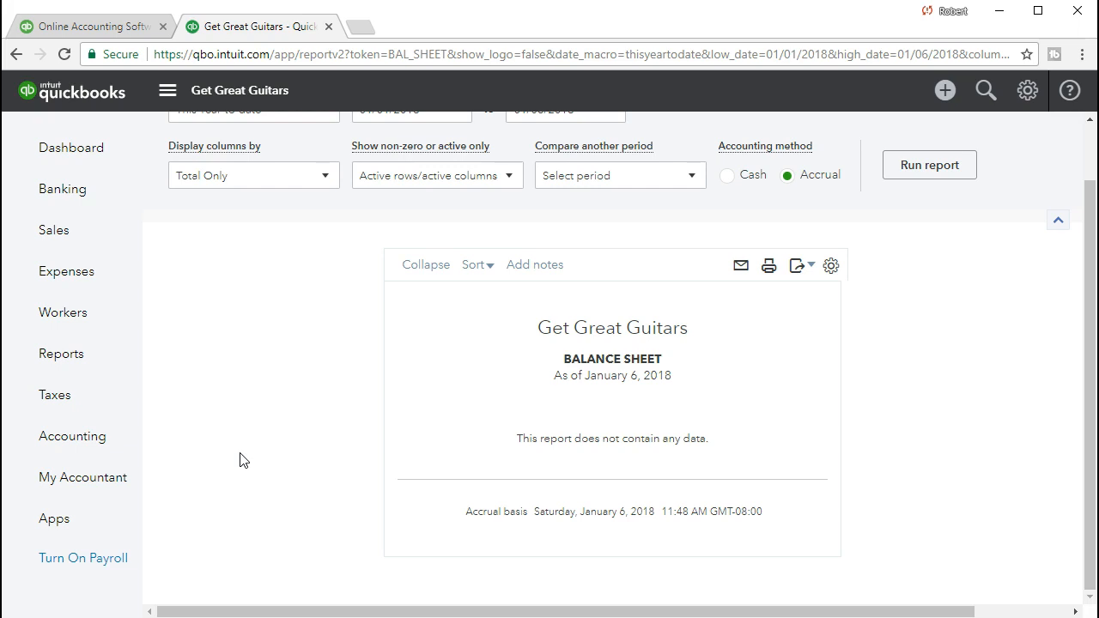
- Set the balance sheet's report period from 02/28/2021 to 02/28/2021 and run the report
{"action": "scroll", "coordinate": [240, 460], "scroll_direction": "up", "scroll_amount": 1}
{"action": "left_click", "coordinate": [415, 175]}
{"action": "left_click_drag", "start_coordinate": [415, 175], "coordinate": [301, 180]}
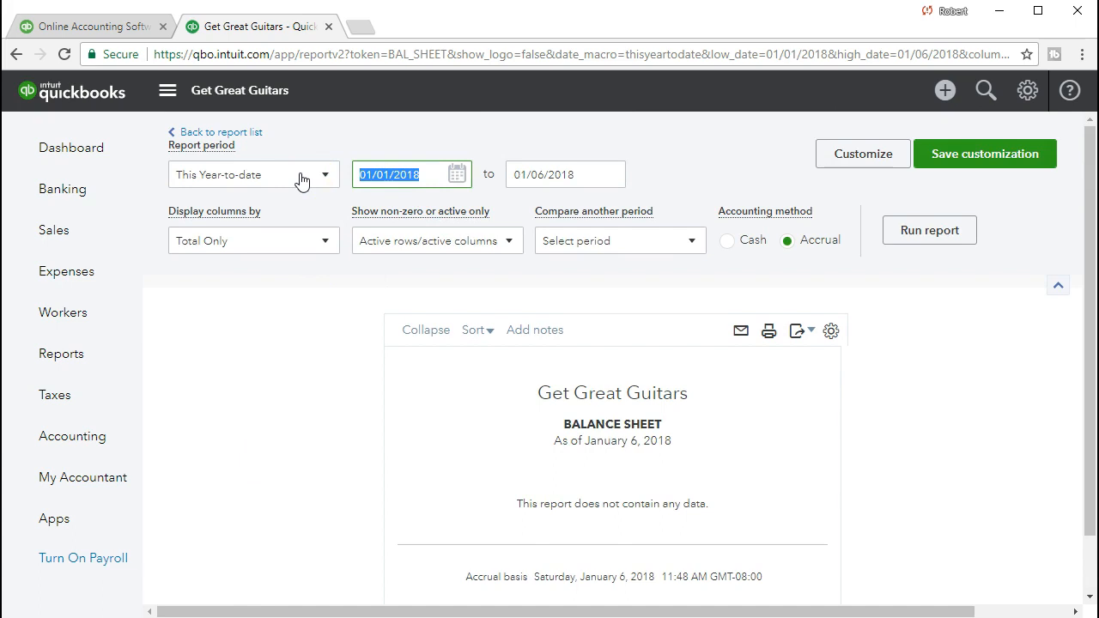
{"action": "type", "text": "02"}
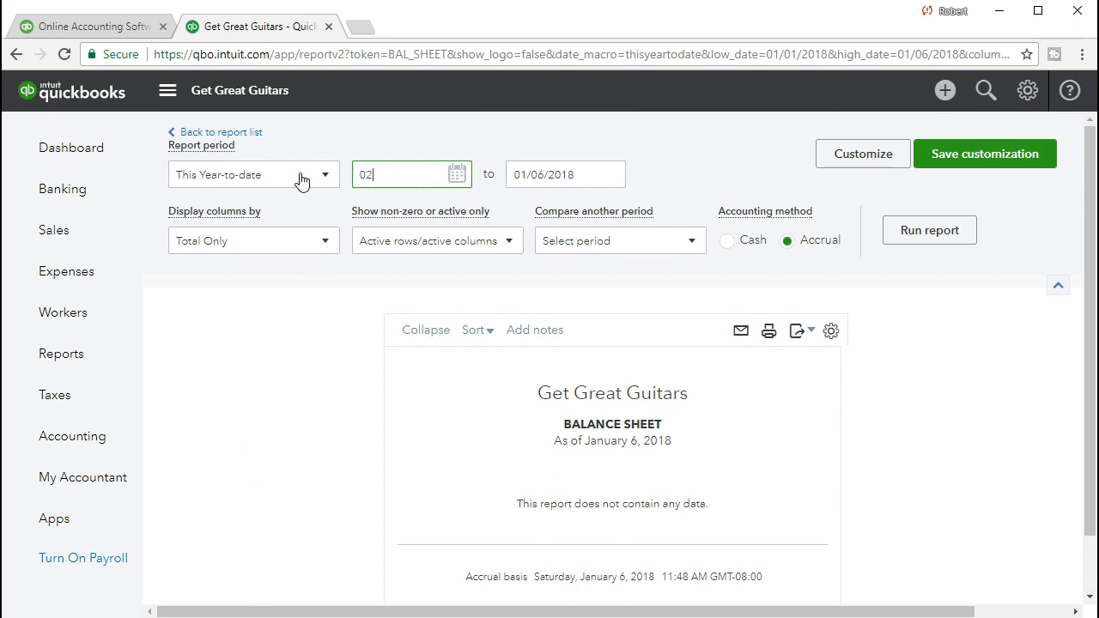
{"action": "type", "text": "/28/2021"}
{"action": "key", "text": "Tab"}
{"action": "type", "text": "022821"}
{"action": "key", "text": "Tab"}
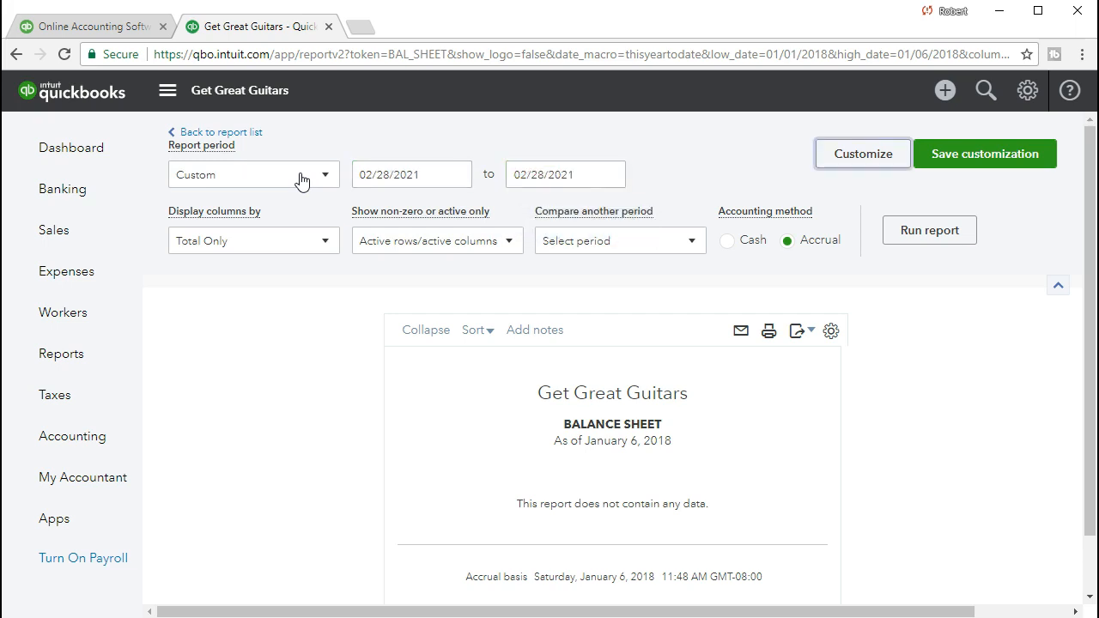
{"action": "left_click", "coordinate": [359, 203]}
{"action": "left_click", "coordinate": [899, 243]}
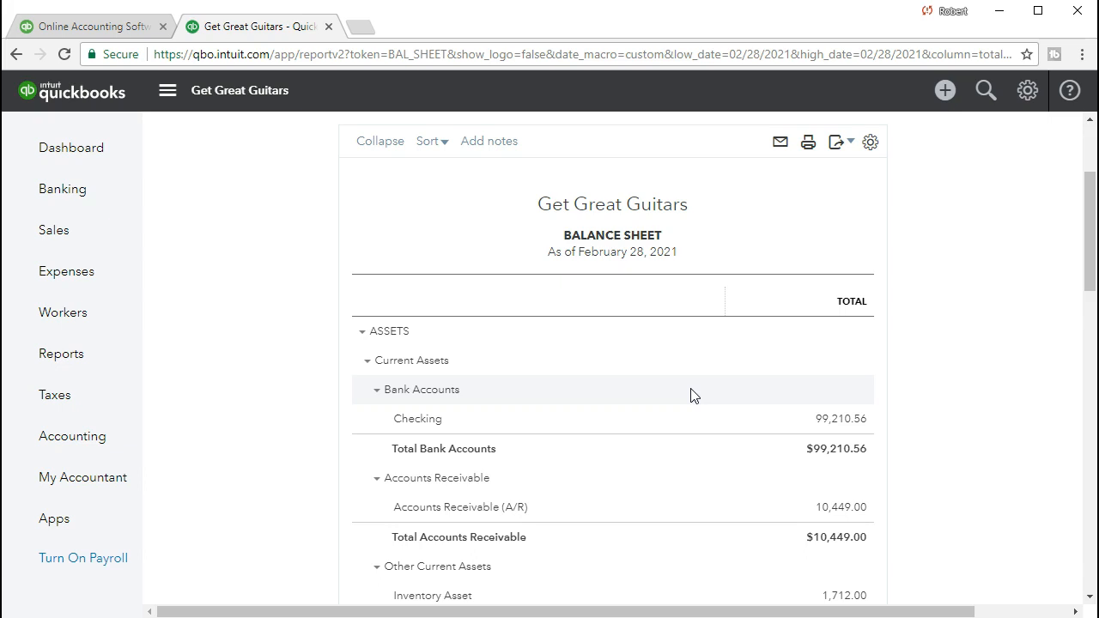
- Examine the balance sheet's report period and its assets section, from bank accounts through fixed assets to total assets
{"action": "scroll", "coordinate": [693, 395], "scroll_direction": "up", "scroll_amount": 3}
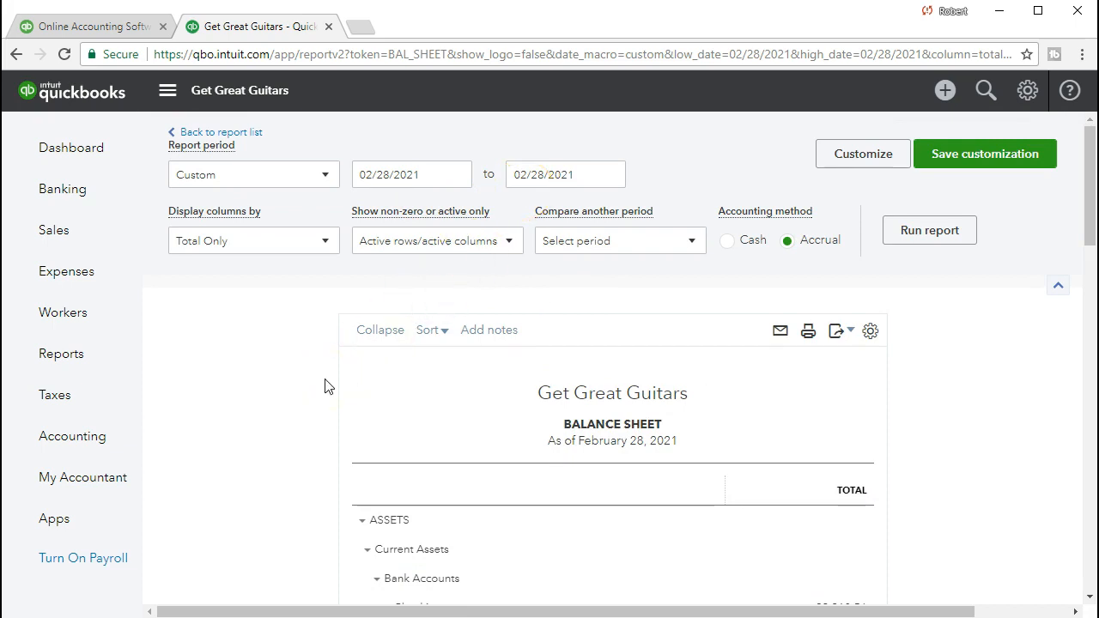
{"action": "scroll", "coordinate": [325, 386], "scroll_direction": "down", "scroll_amount": 3}
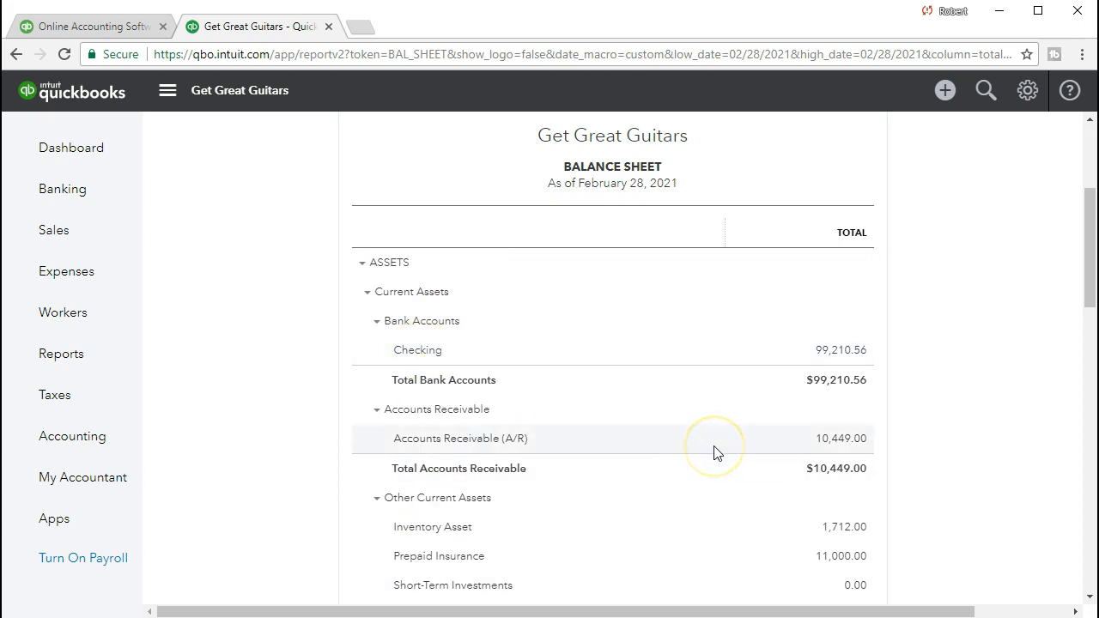
{"action": "scroll", "coordinate": [717, 453], "scroll_direction": "down", "scroll_amount": 3}
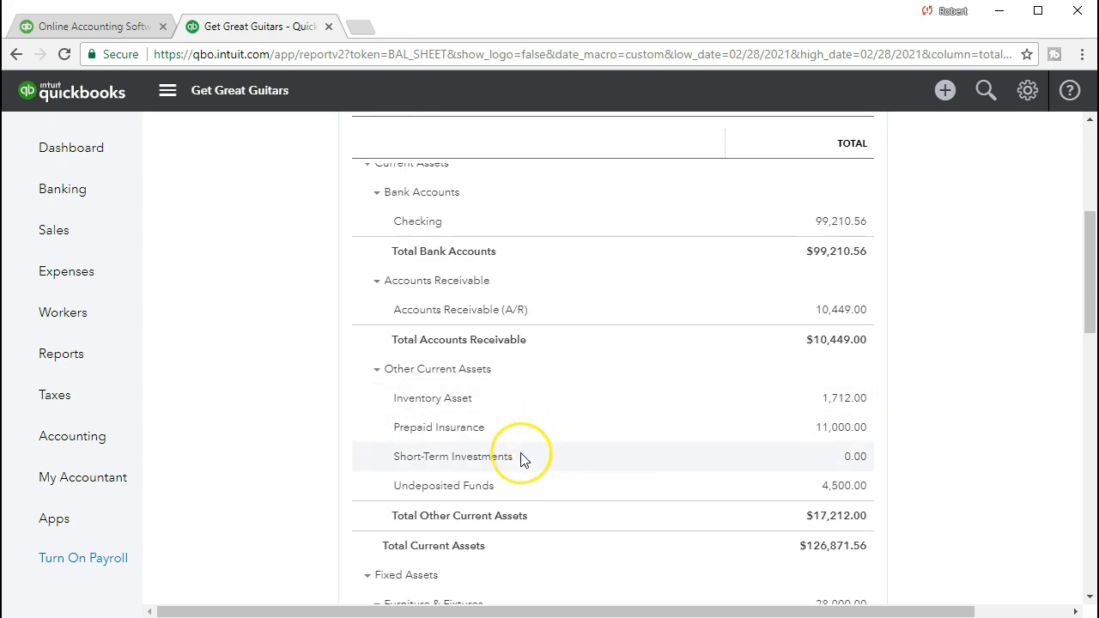
{"action": "scroll", "coordinate": [523, 460], "scroll_direction": "down", "scroll_amount": 1}
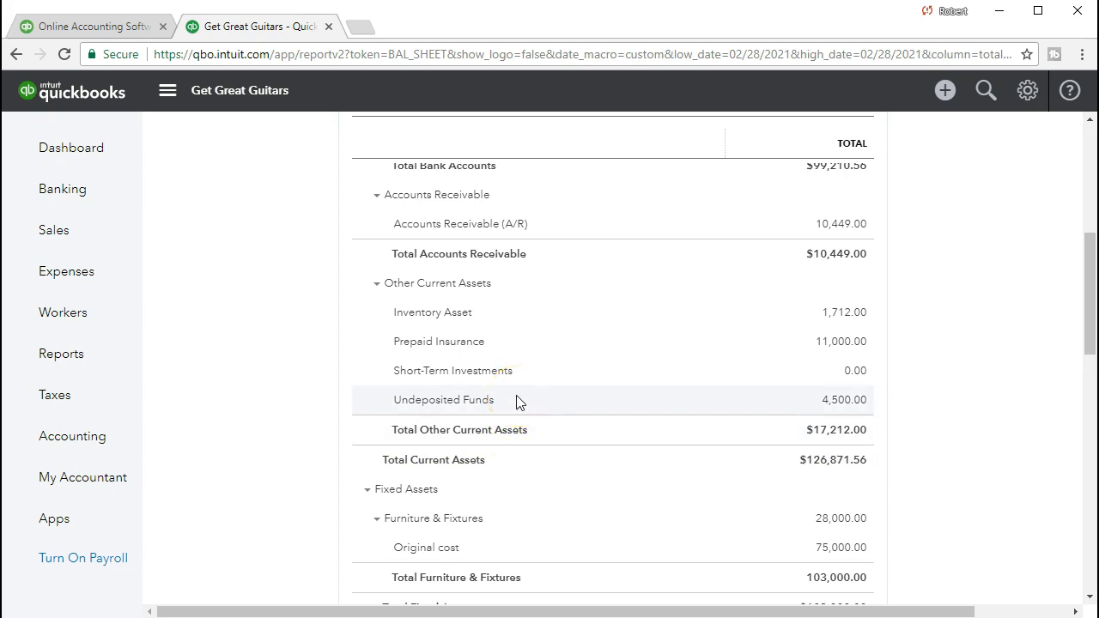
{"action": "scroll", "coordinate": [518, 402], "scroll_direction": "down", "scroll_amount": 1}
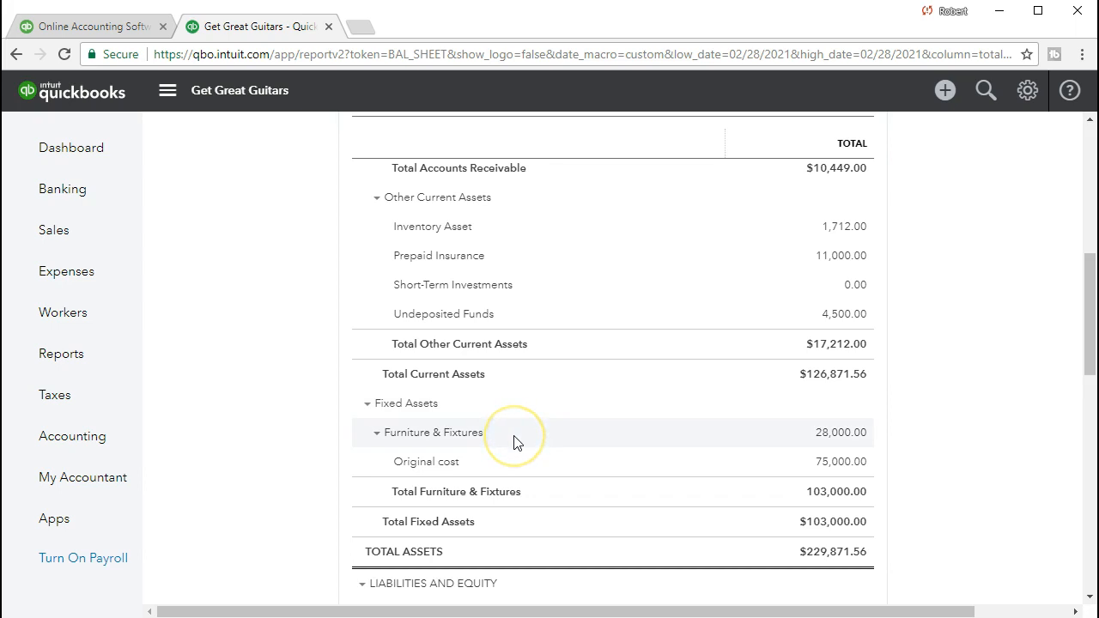
{"action": "scroll", "coordinate": [516, 442], "scroll_direction": "down", "scroll_amount": 1}
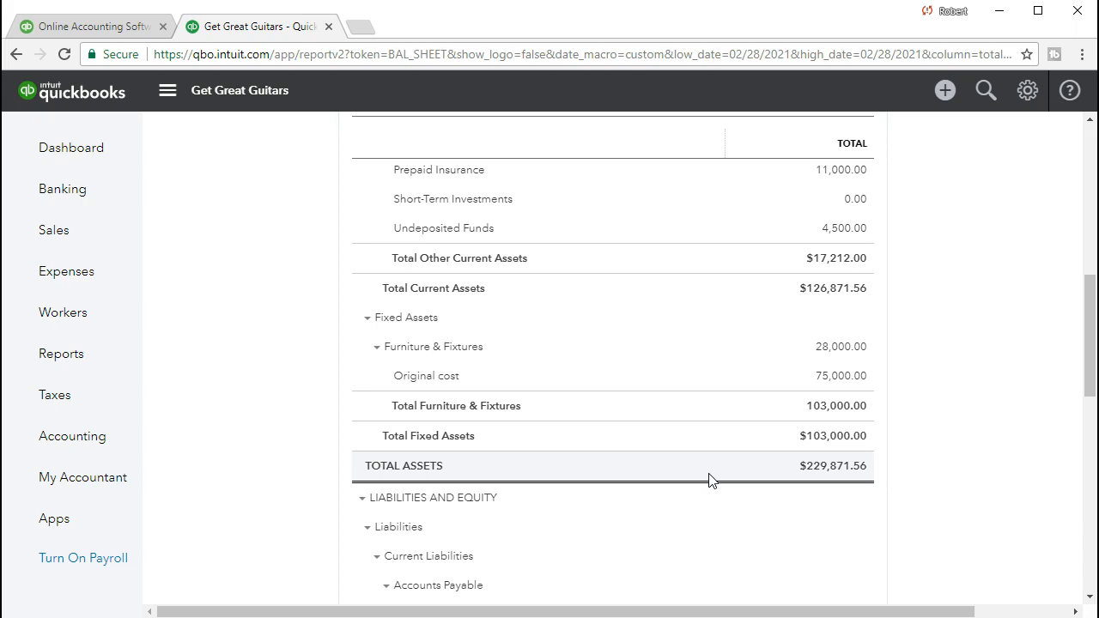
{"action": "scroll", "coordinate": [709, 478], "scroll_direction": "up", "scroll_amount": 1}
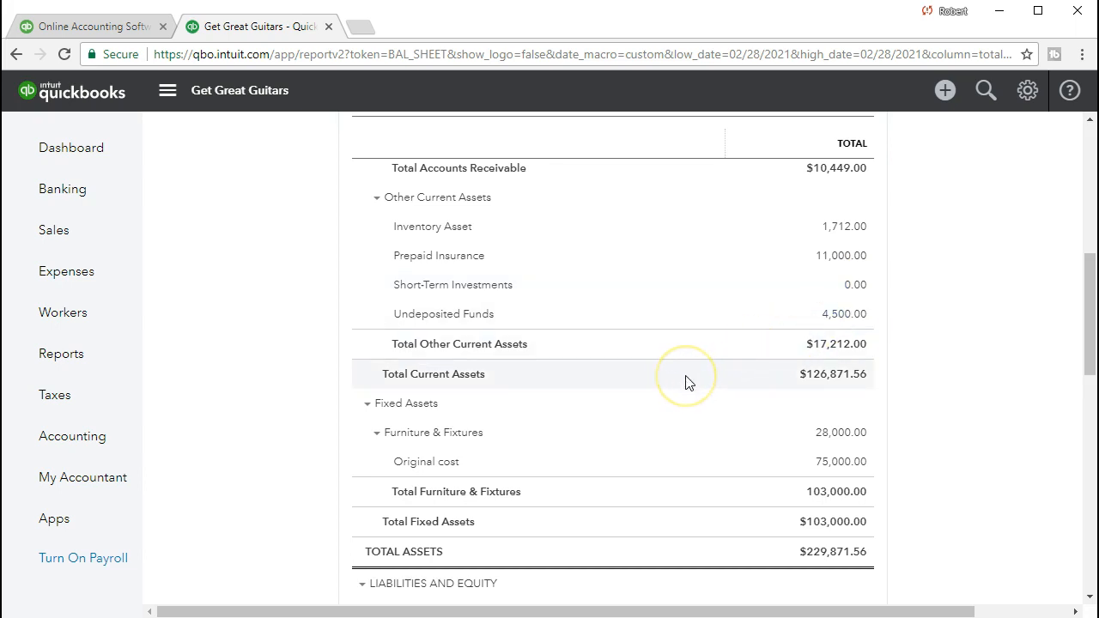
{"action": "scroll", "coordinate": [686, 383], "scroll_direction": "up", "scroll_amount": 1}
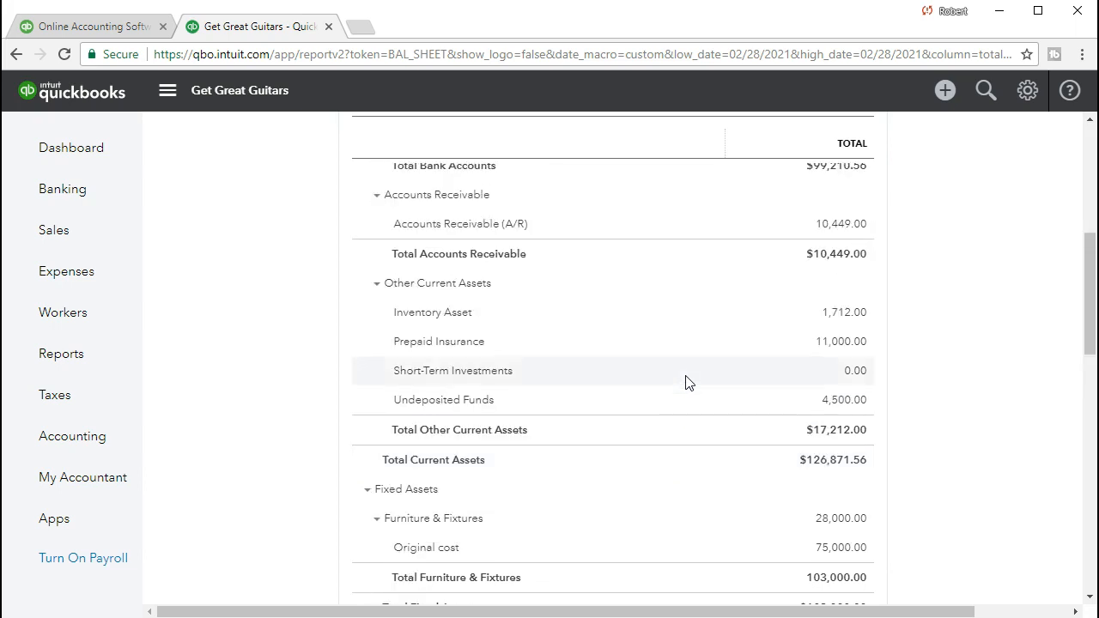
{"action": "scroll", "coordinate": [687, 383], "scroll_direction": "up", "scroll_amount": 1}
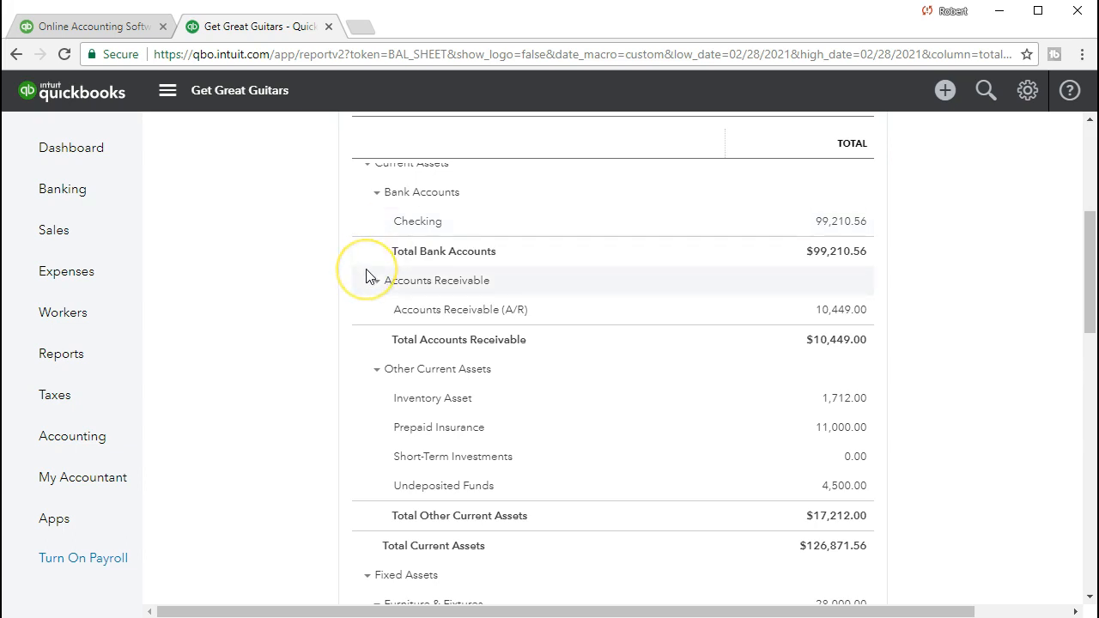
- Examine the liabilities and equity section of the balance sheet, from accounts payable through retained earnings and net income
{"action": "scroll", "coordinate": [369, 274], "scroll_direction": "down", "scroll_amount": 2}
{"action": "scroll", "coordinate": [370, 274], "scroll_direction": "down", "scroll_amount": 3}
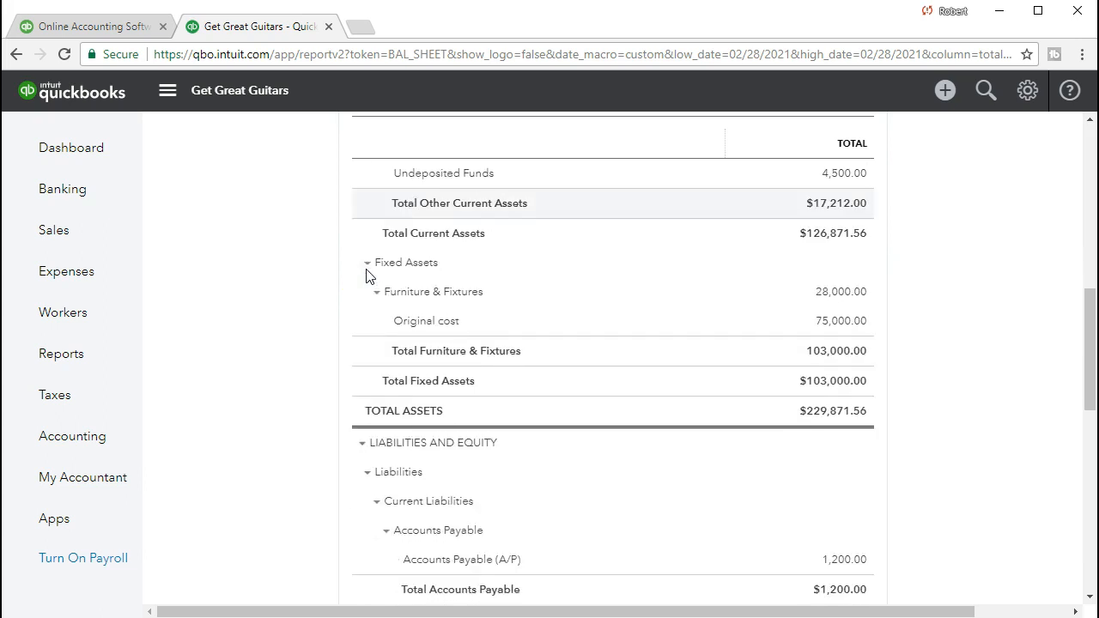
{"action": "scroll", "coordinate": [365, 287], "scroll_direction": "down", "scroll_amount": 1}
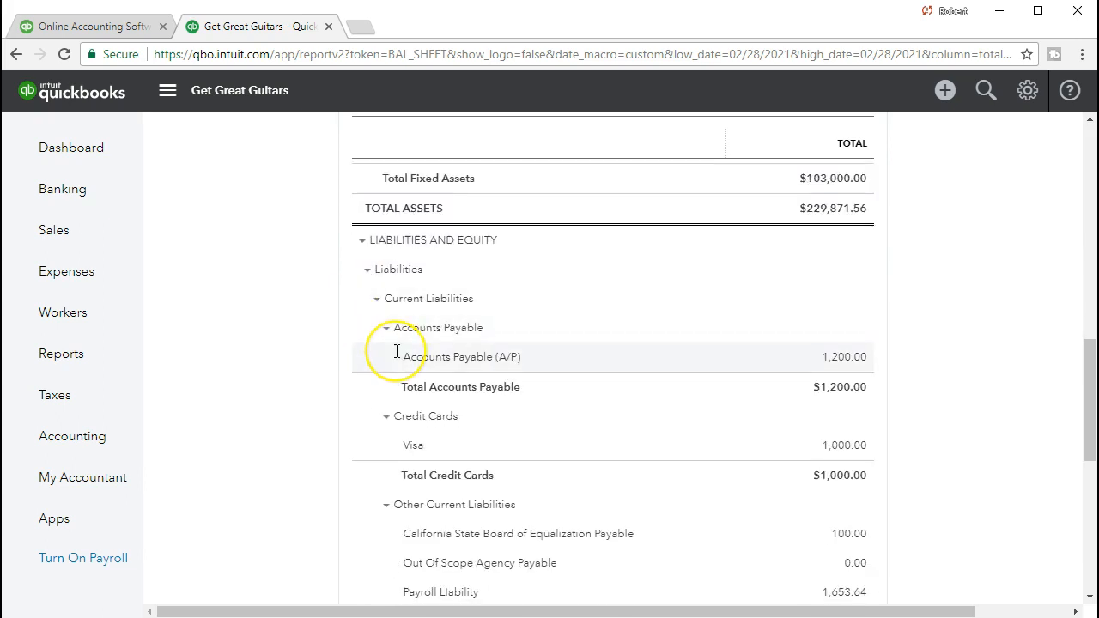
{"action": "scroll", "coordinate": [395, 357], "scroll_direction": "down", "scroll_amount": 1}
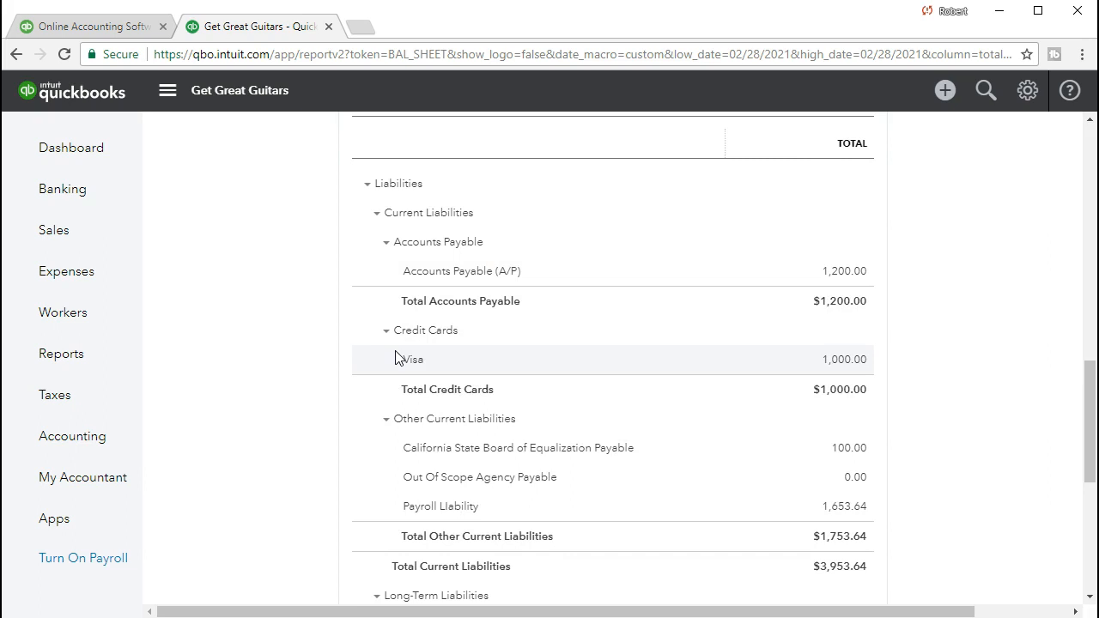
{"action": "scroll", "coordinate": [395, 359], "scroll_direction": "down", "scroll_amount": 1}
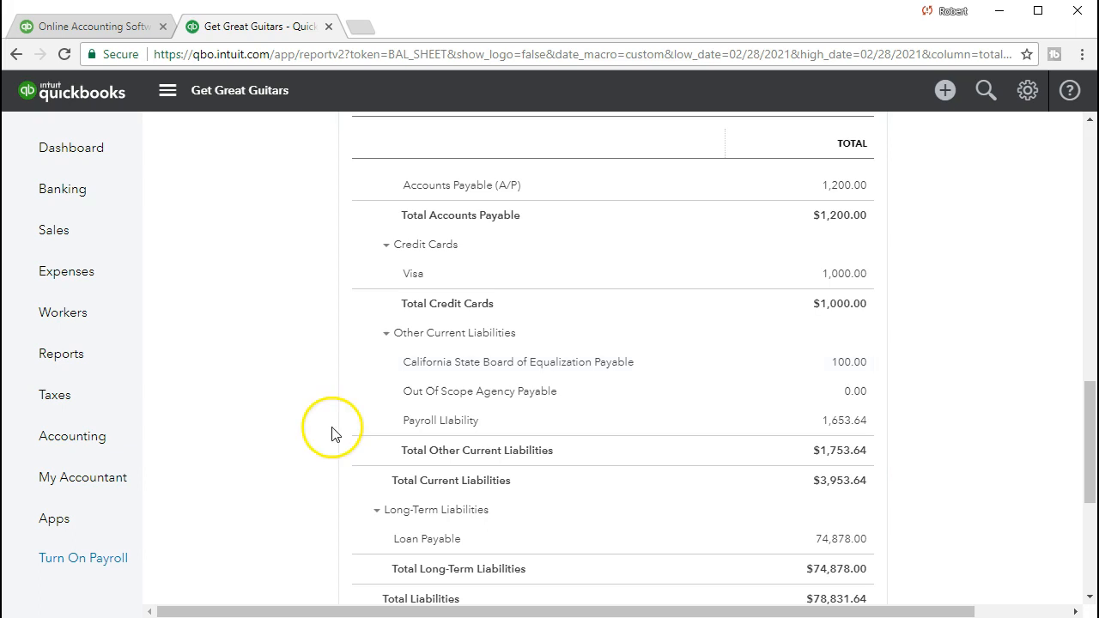
{"action": "scroll", "coordinate": [363, 404], "scroll_direction": "down", "scroll_amount": 1}
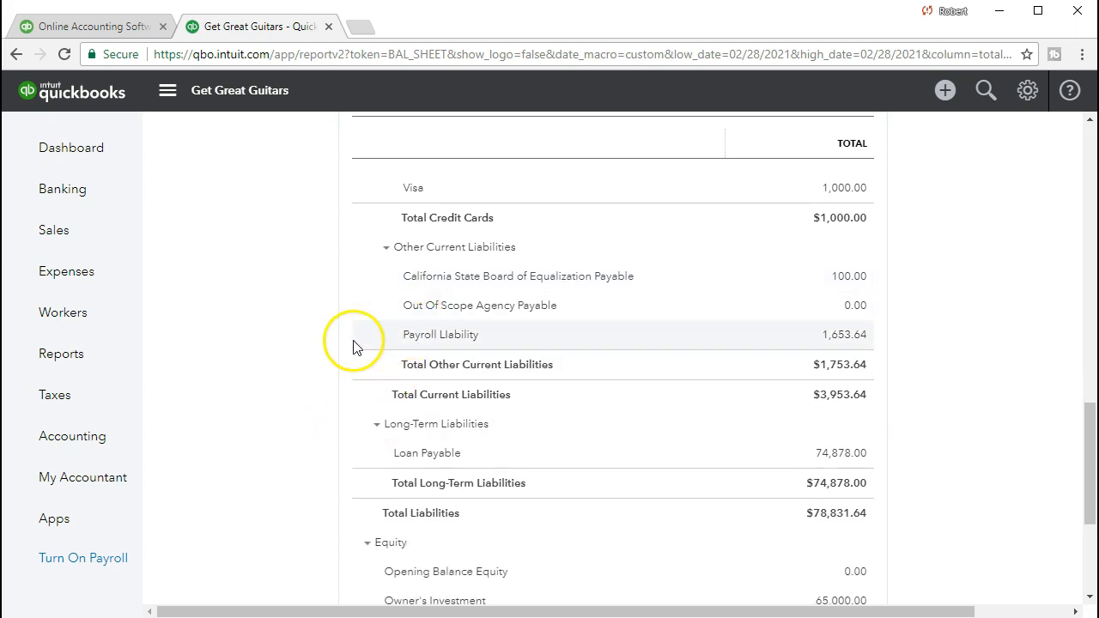
{"action": "scroll", "coordinate": [359, 258], "scroll_direction": "down", "scroll_amount": 1}
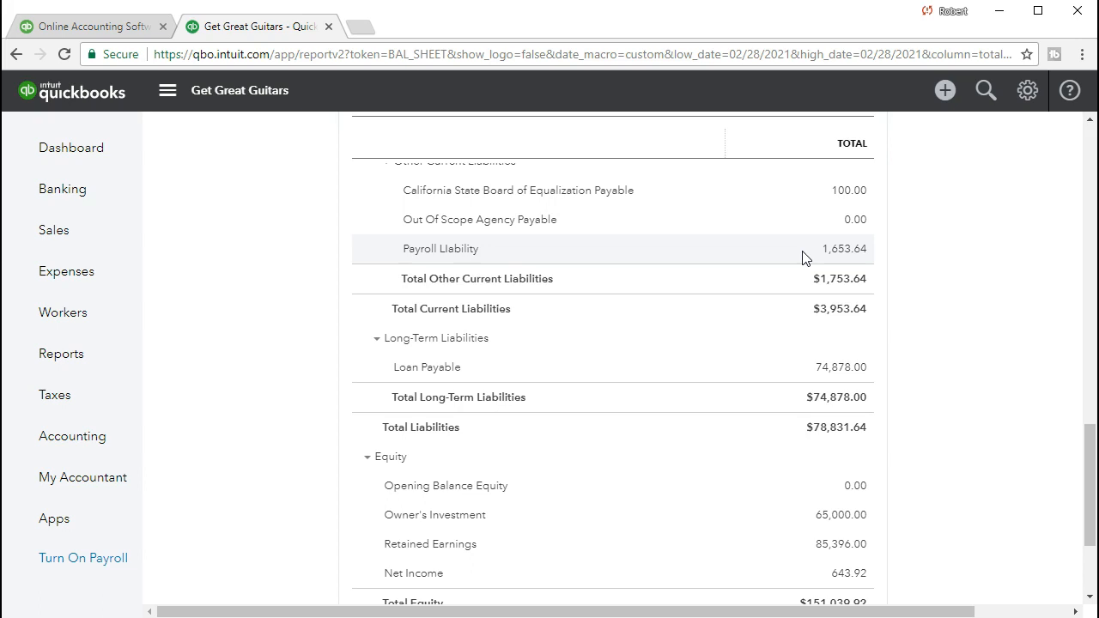
{"action": "scroll", "coordinate": [775, 289], "scroll_direction": "down", "scroll_amount": 1}
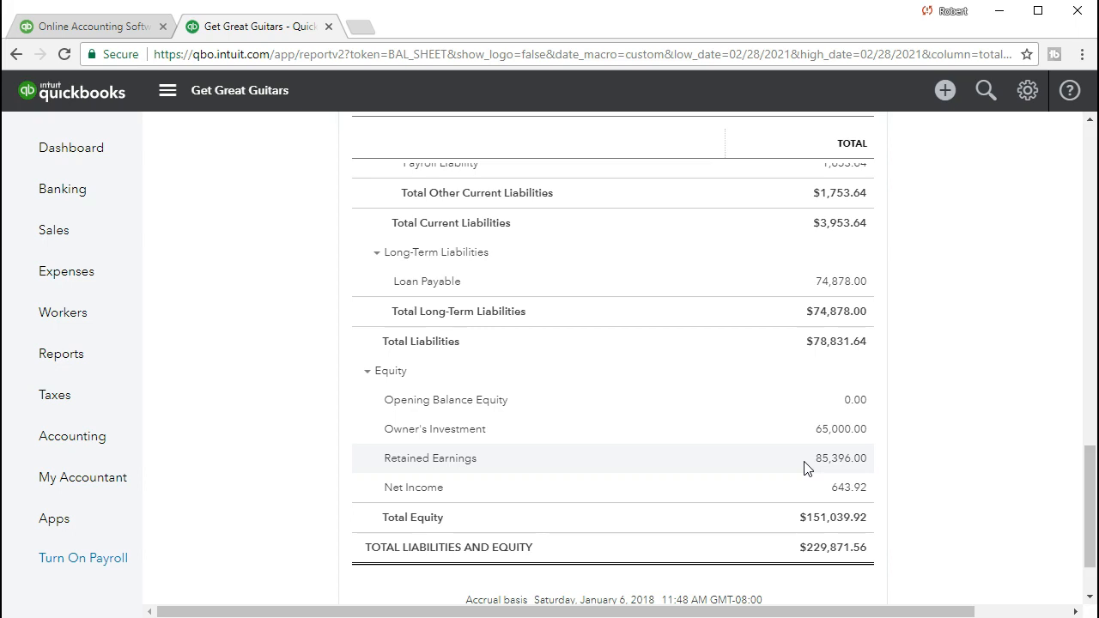
{"action": "left_click", "coordinate": [801, 503]}
{"action": "left_click", "coordinate": [831, 493]}
{"action": "left_click", "coordinate": [869, 496]}
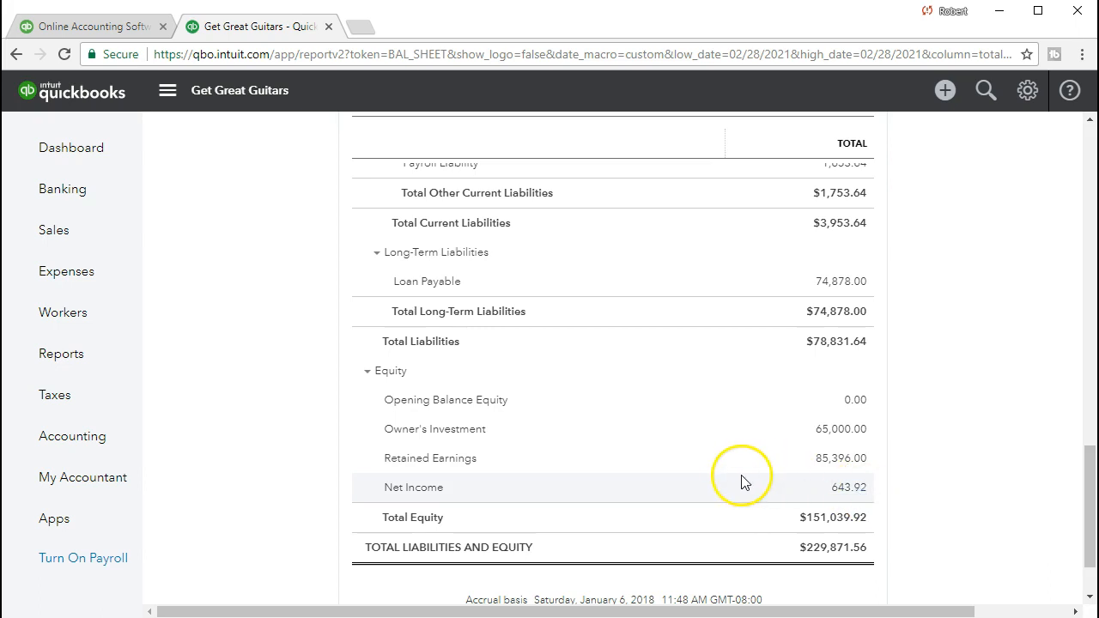
- Check the report dates against the net income line and compare total liabilities and equity with total assets
{"action": "scroll", "coordinate": [741, 481], "scroll_direction": "up", "scroll_amount": 15}
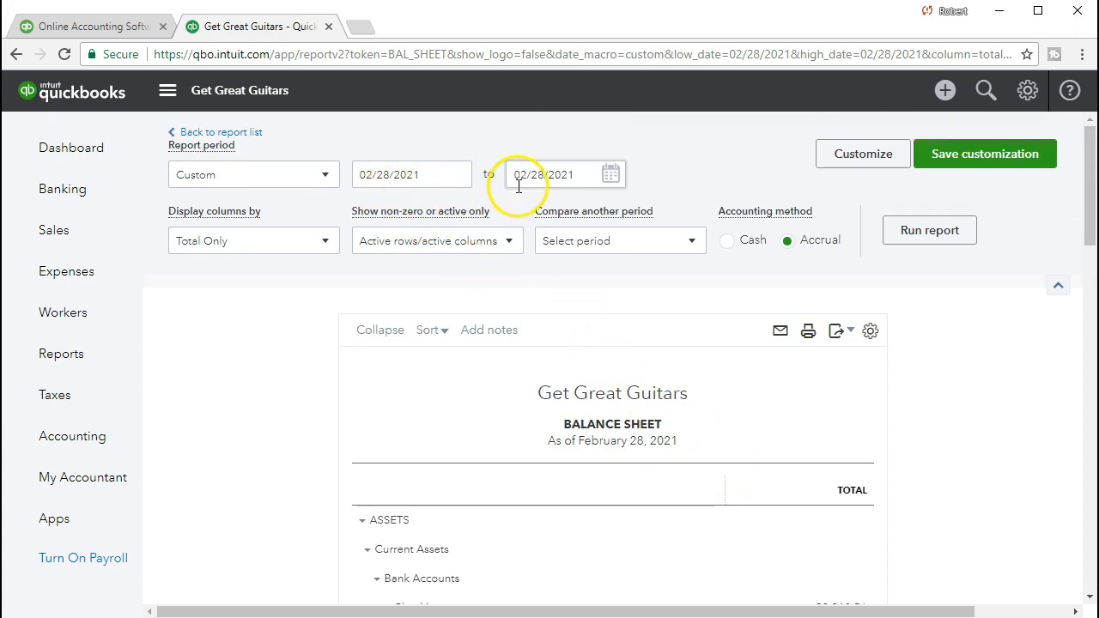
{"action": "scroll", "coordinate": [485, 455], "scroll_direction": "down", "scroll_amount": 20}
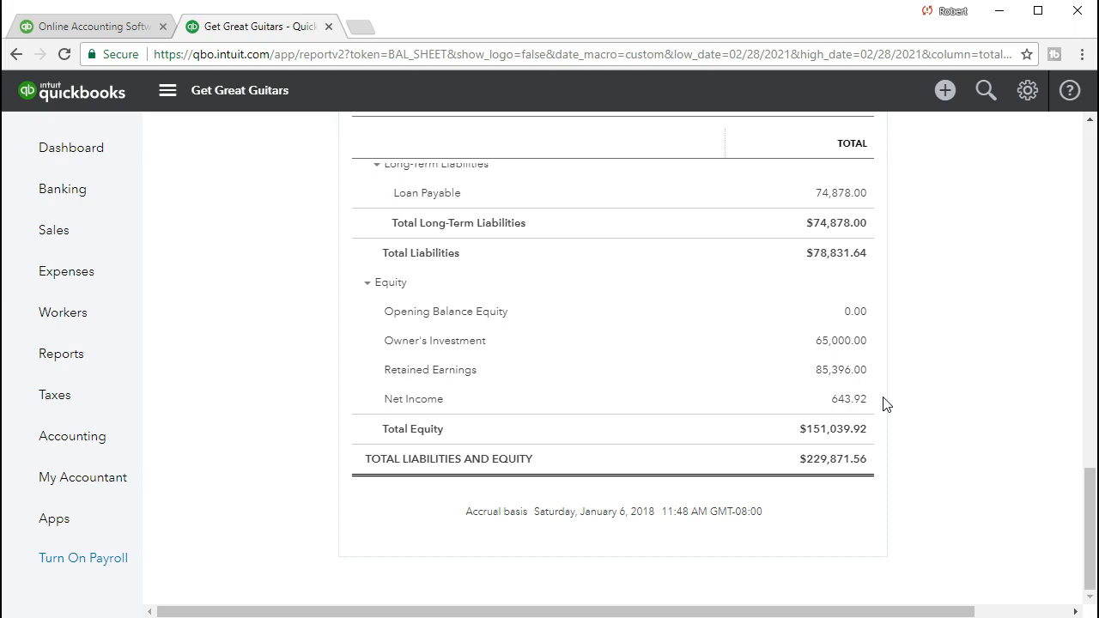
{"action": "left_click", "coordinate": [747, 432]}
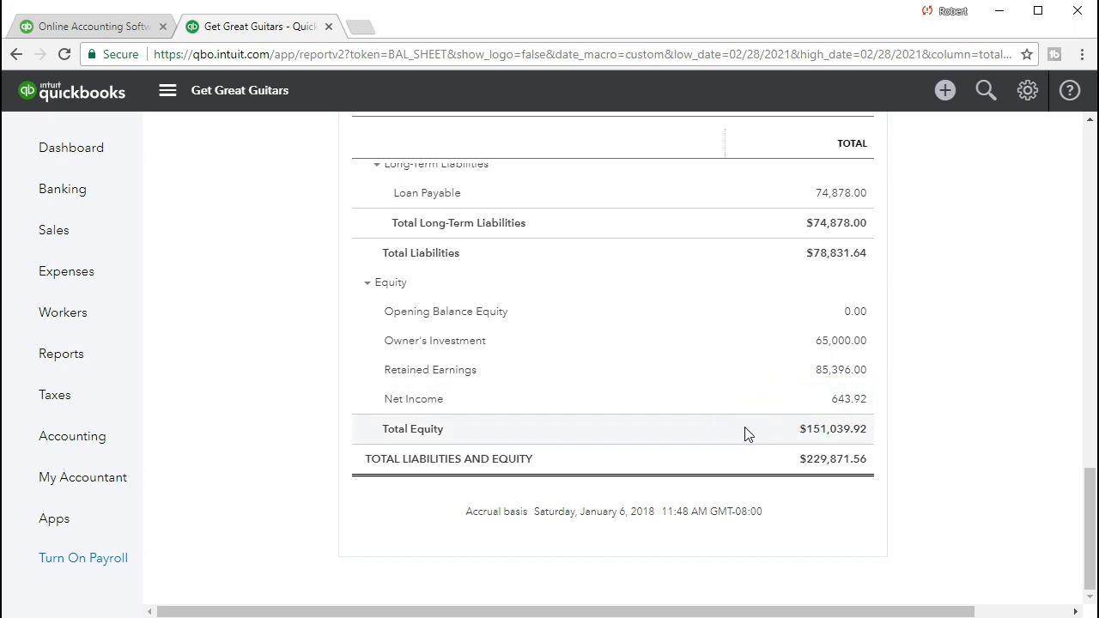
{"action": "left_click", "coordinate": [758, 510]}
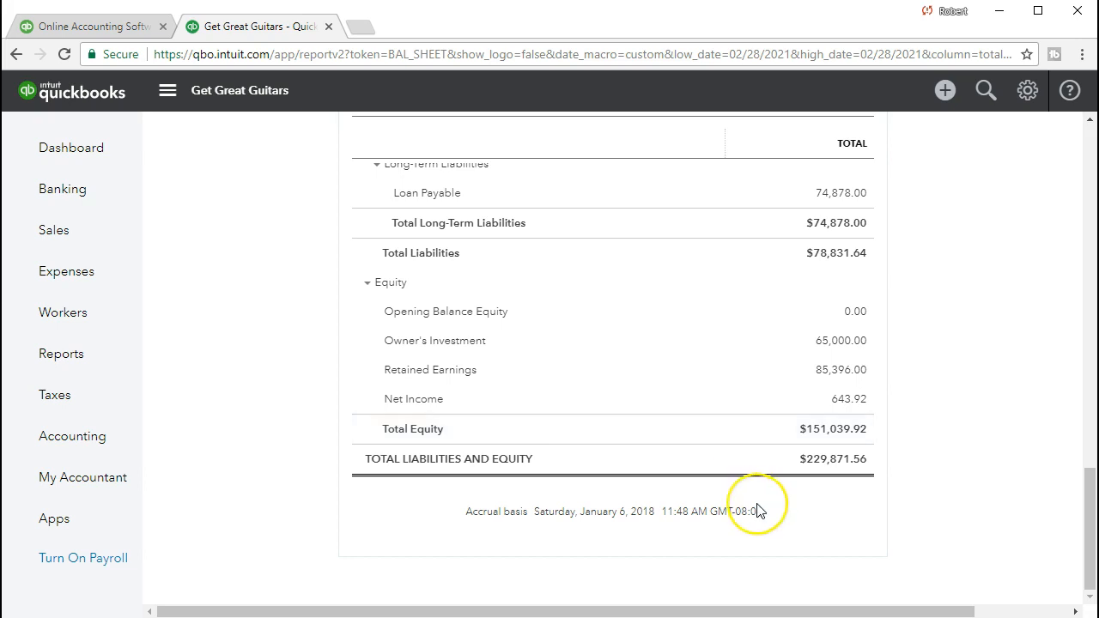
{"action": "scroll", "coordinate": [758, 510], "scroll_direction": "up", "scroll_amount": 5}
{"action": "scroll", "coordinate": [758, 510], "scroll_direction": "down", "scroll_amount": 3}
{"action": "left_click", "coordinate": [785, 459]}
{"action": "scroll", "coordinate": [799, 448], "scroll_direction": "up", "scroll_amount": 2}
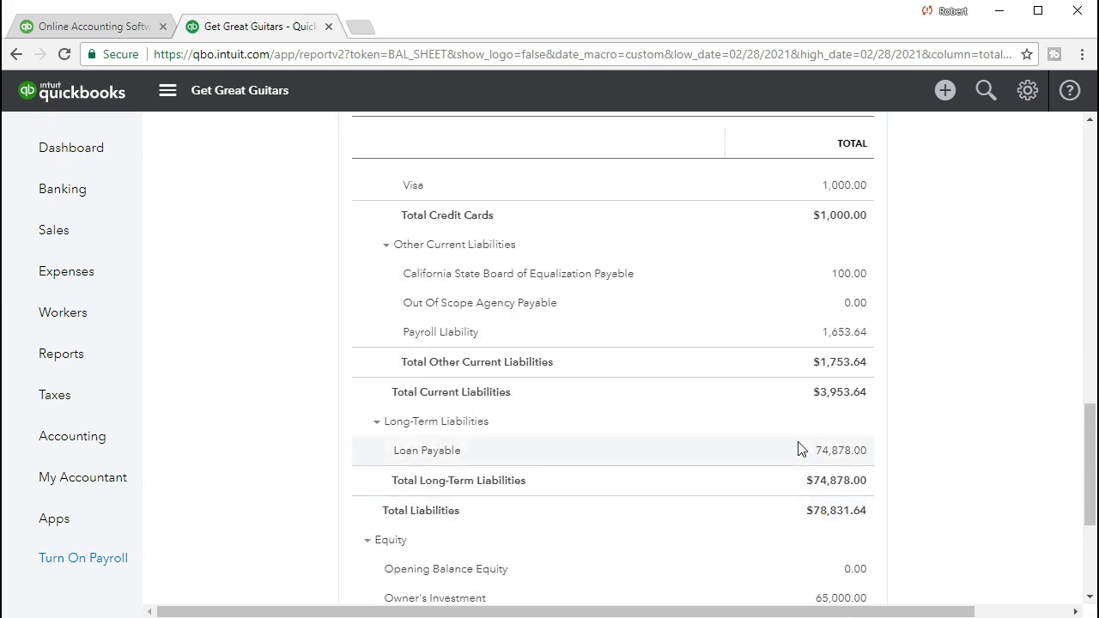
{"action": "scroll", "coordinate": [799, 448], "scroll_direction": "up", "scroll_amount": 2}
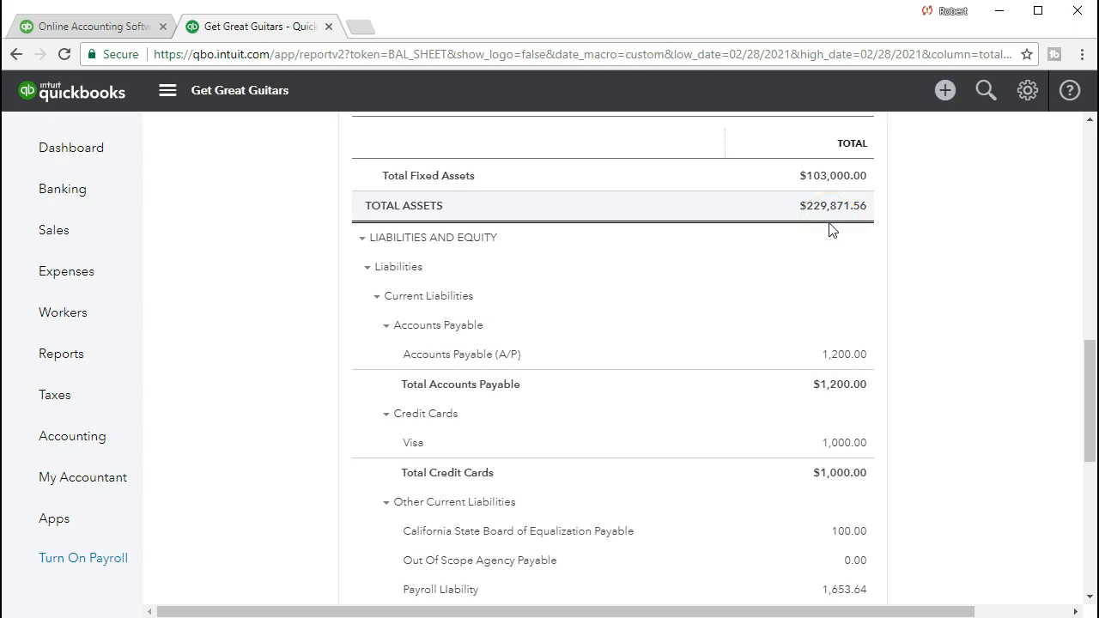
{"action": "scroll", "coordinate": [775, 343], "scroll_direction": "down", "scroll_amount": 6}
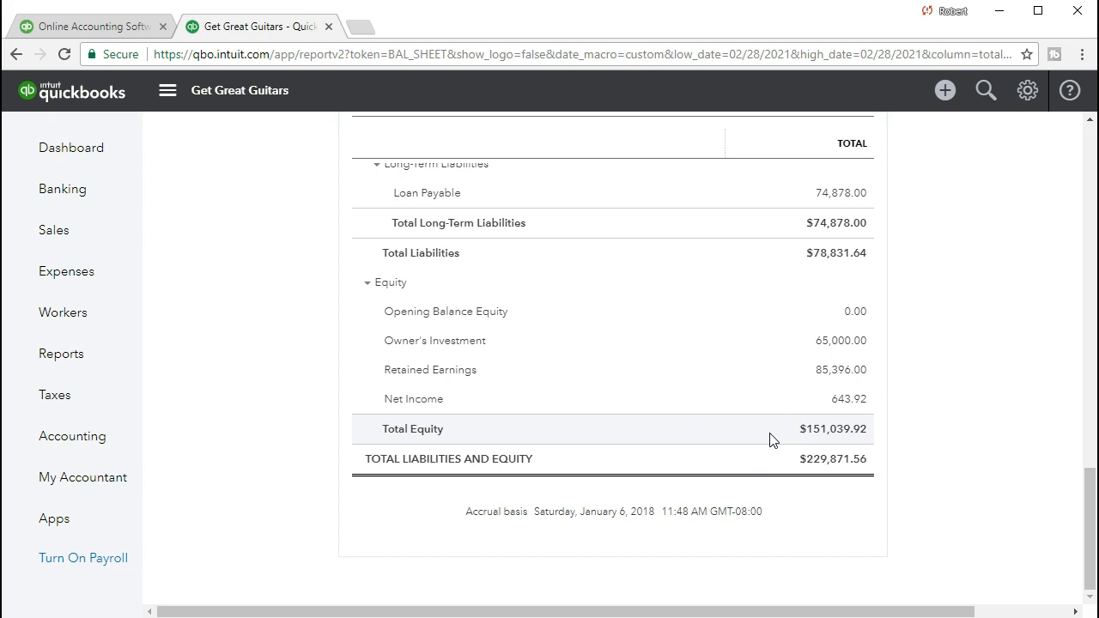
- Set the start date of the balance sheet's report period to 01/01/2021, keeping the end date
{"action": "scroll", "coordinate": [770, 439], "scroll_direction": "up", "scroll_amount": 15}
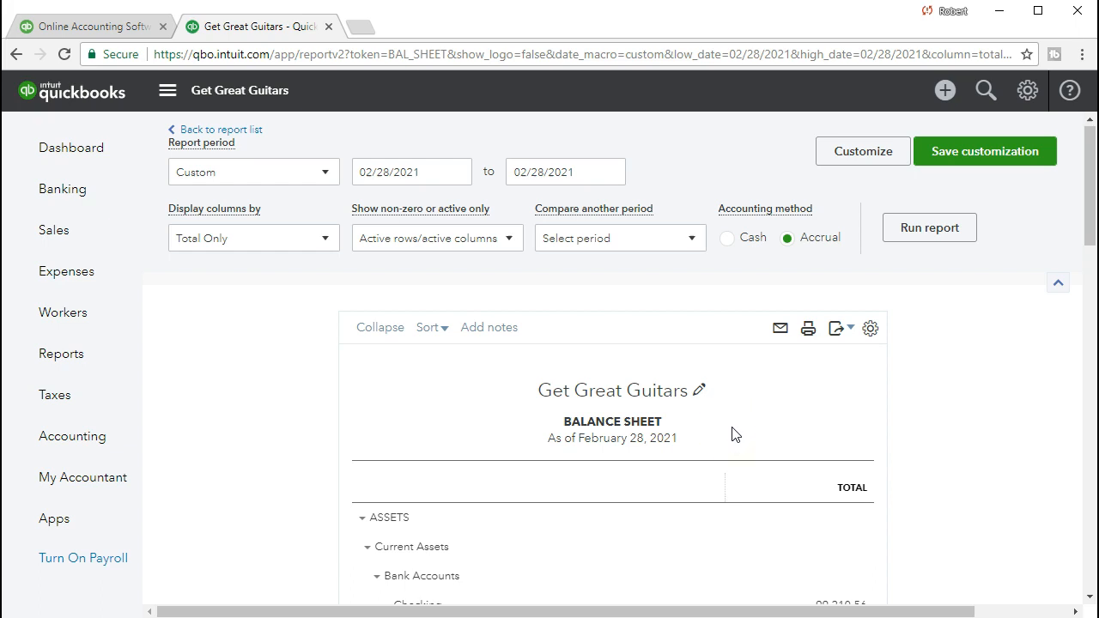
{"action": "left_click", "coordinate": [434, 169]}
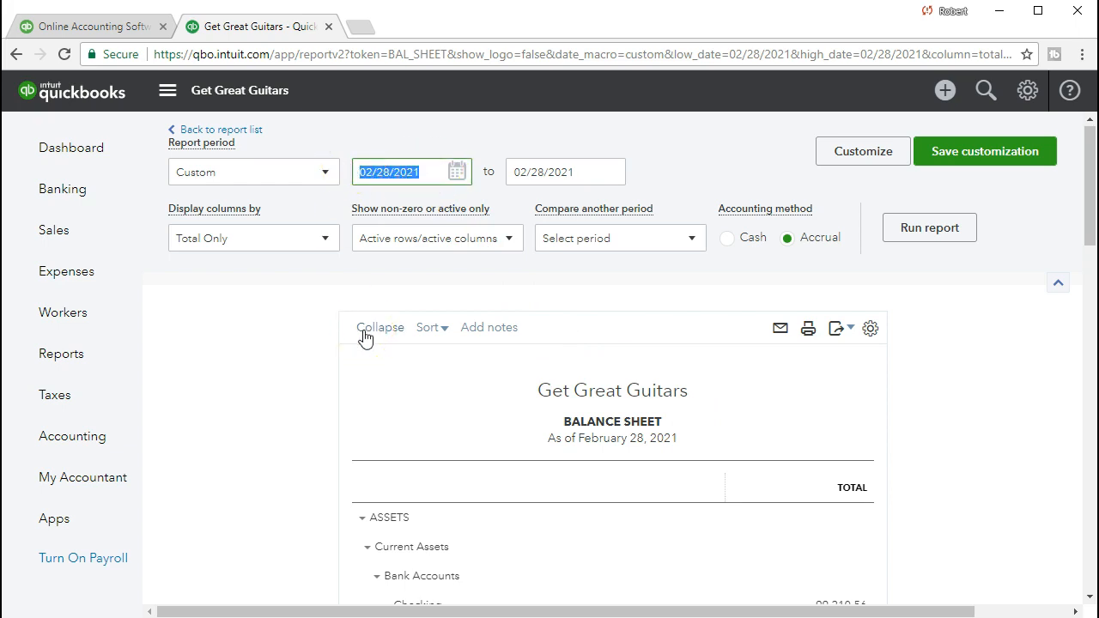
{"action": "type", "text": "010121"}
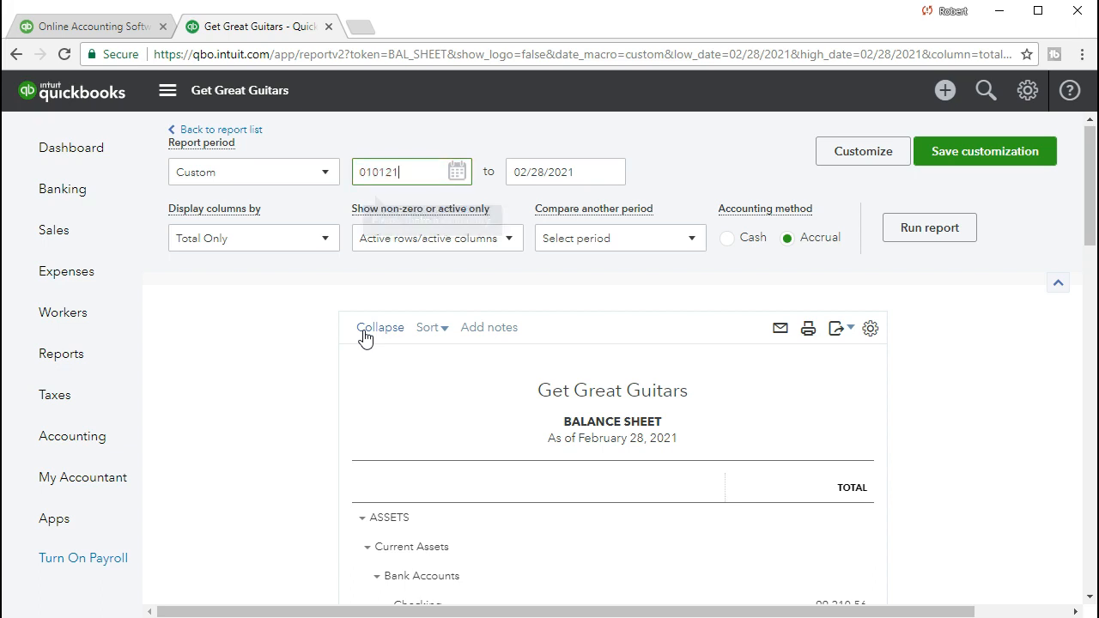
{"action": "key", "text": "Tab"}
{"action": "key", "text": "Tab"}
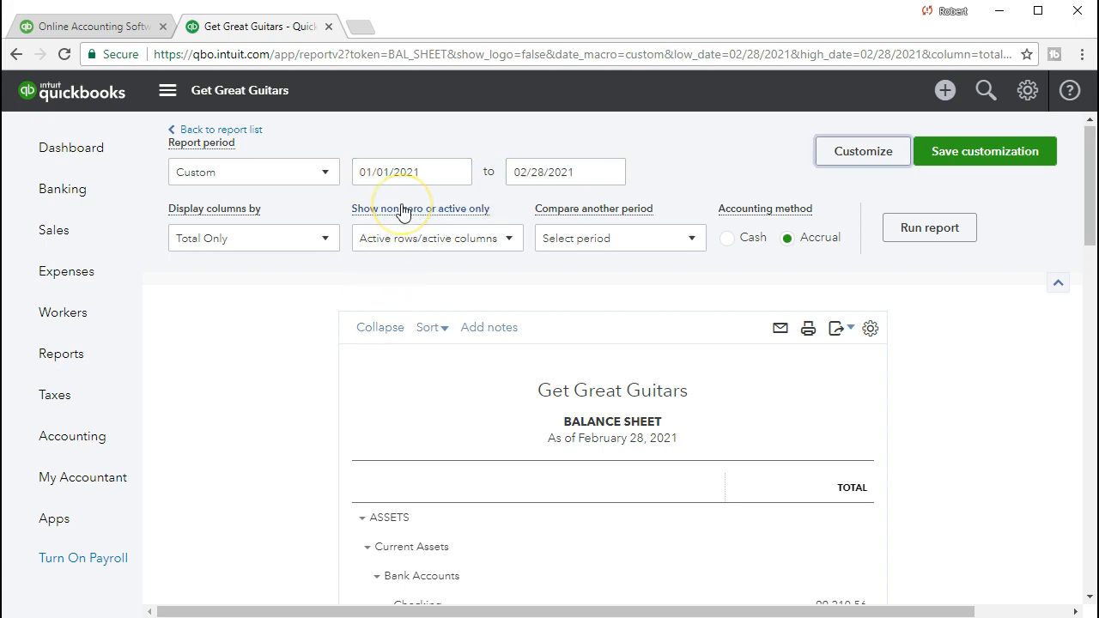
- Rerun the balance sheet with the changed start date, and check its net income and total equity against the report period
{"action": "left_click", "coordinate": [900, 239]}
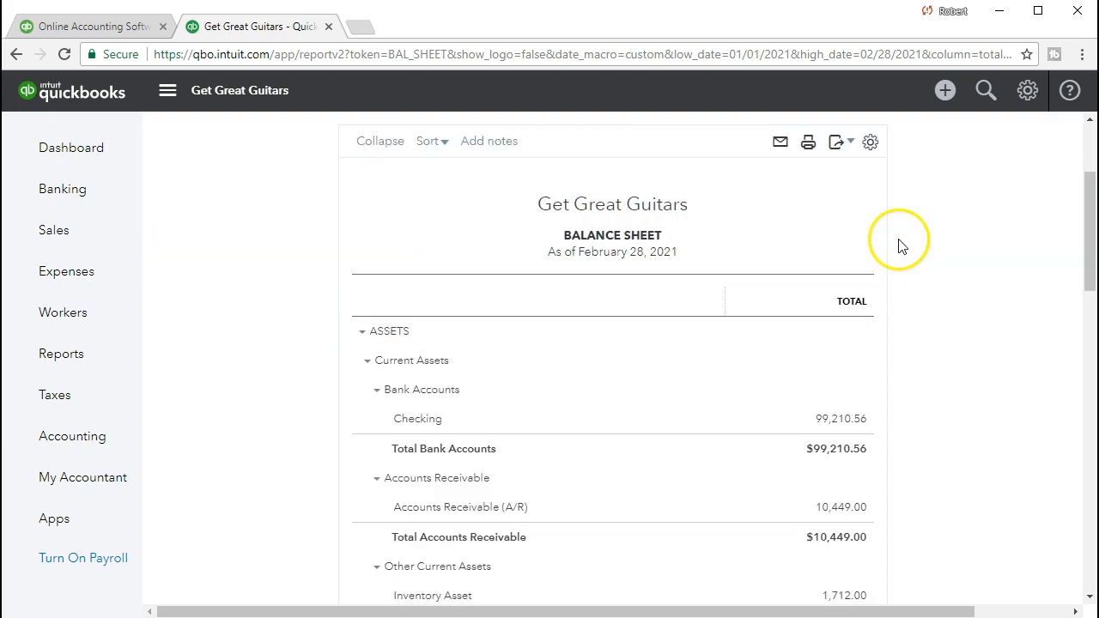
{"action": "scroll", "coordinate": [736, 467], "scroll_direction": "up", "scroll_amount": 3}
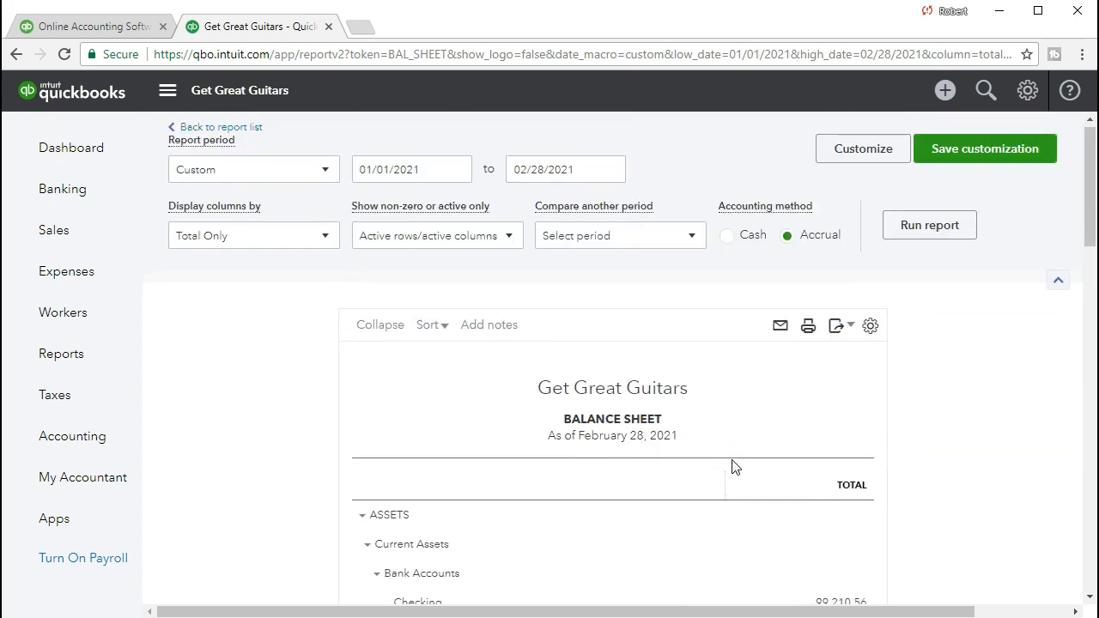
{"action": "scroll", "coordinate": [737, 508], "scroll_direction": "down", "scroll_amount": 2}
{"action": "scroll", "coordinate": [768, 441], "scroll_direction": "down", "scroll_amount": 3}
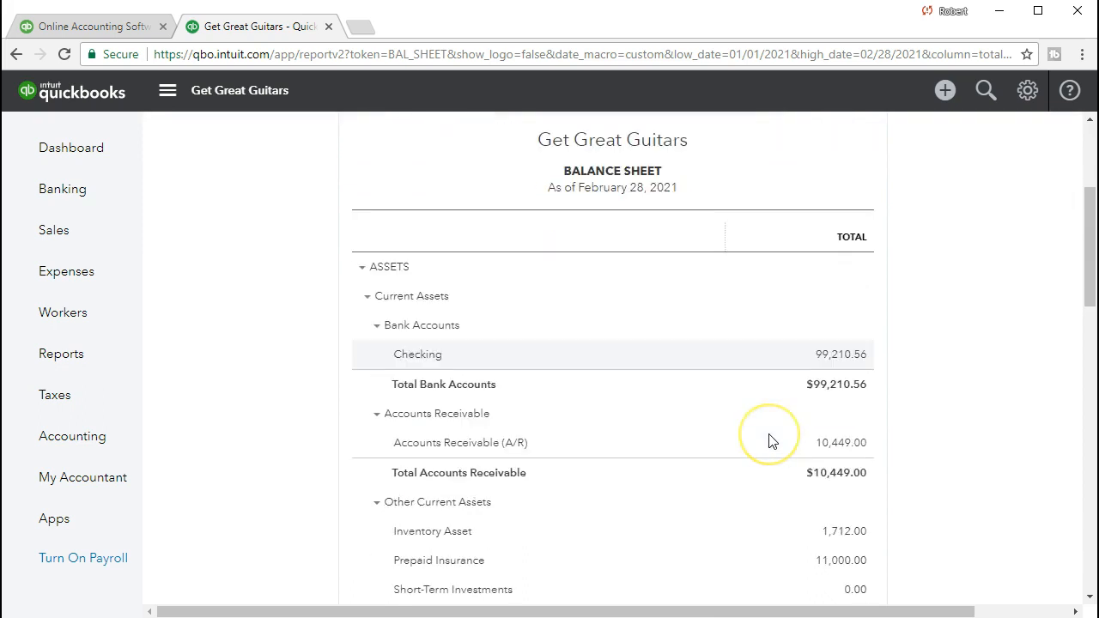
{"action": "scroll", "coordinate": [768, 442], "scroll_direction": "down", "scroll_amount": 2}
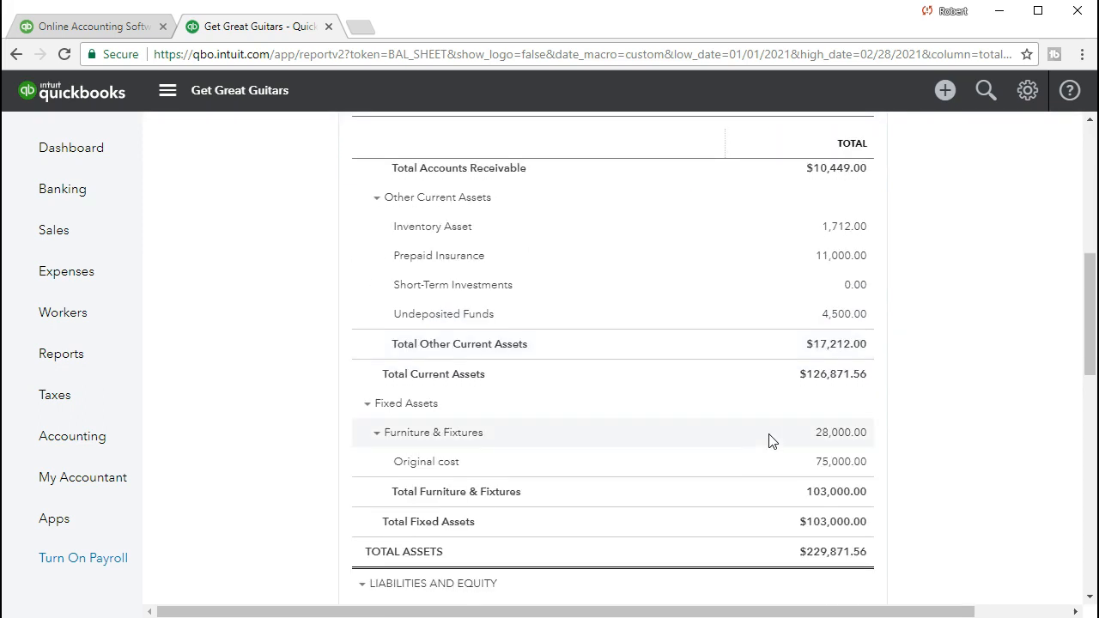
{"action": "scroll", "coordinate": [768, 441], "scroll_direction": "down", "scroll_amount": 5}
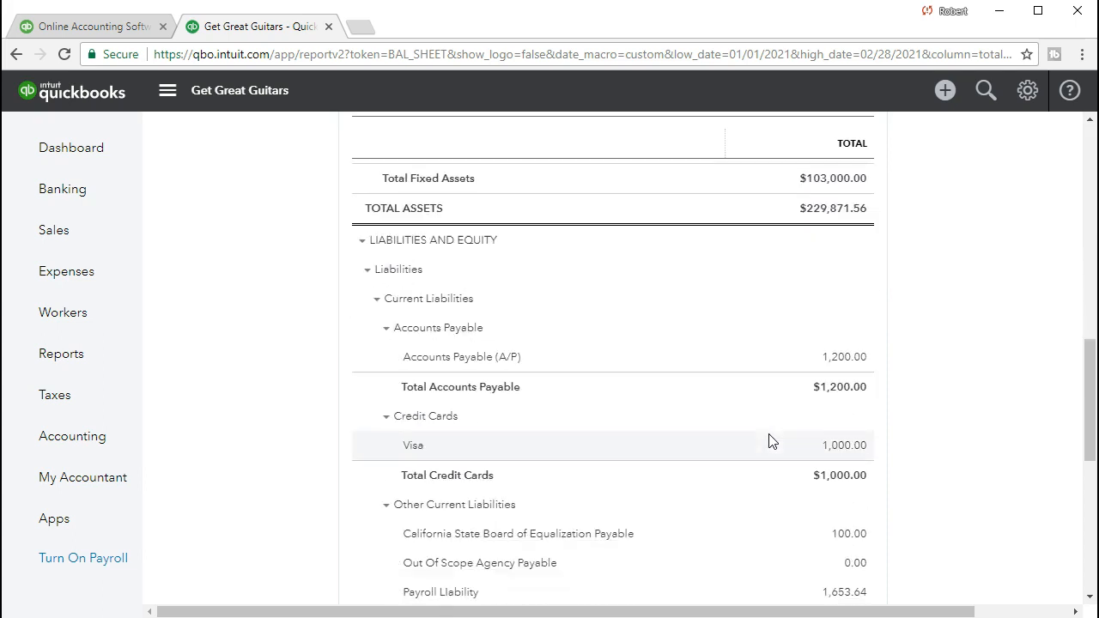
{"action": "scroll", "coordinate": [768, 441], "scroll_direction": "down", "scroll_amount": 4}
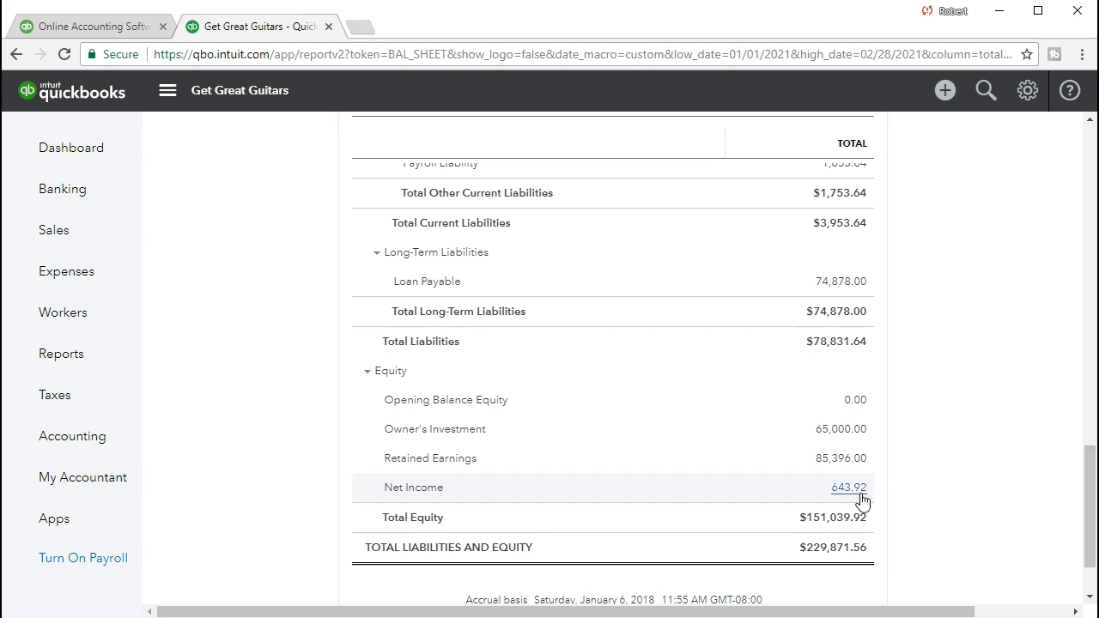
{"action": "scroll", "coordinate": [706, 520], "scroll_direction": "up", "scroll_amount": 9}
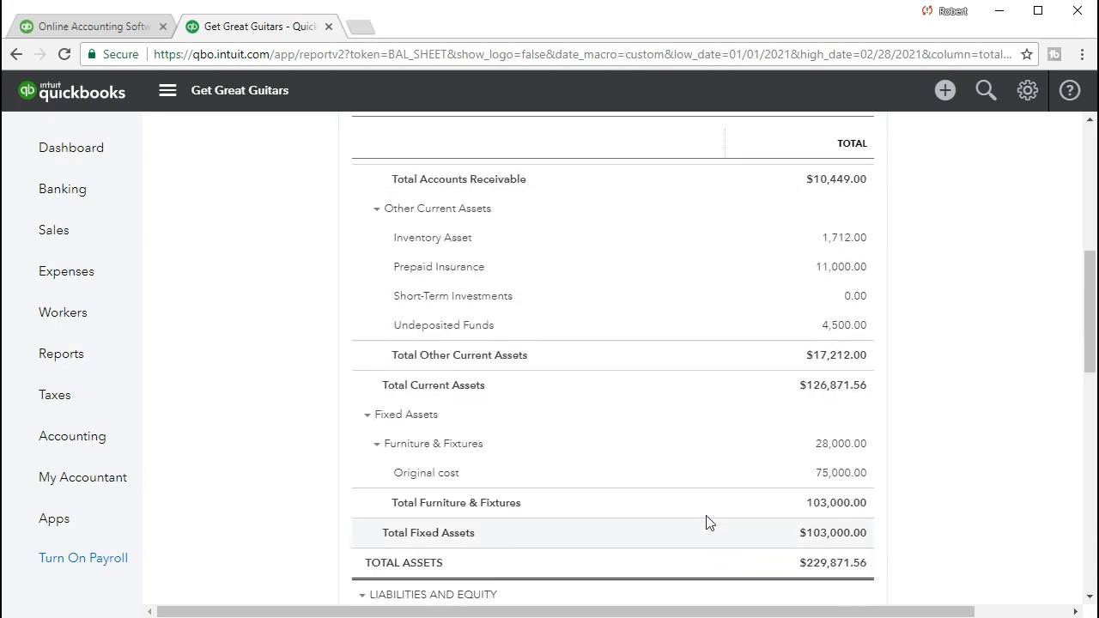
{"action": "scroll", "coordinate": [707, 520], "scroll_direction": "up", "scroll_amount": 6}
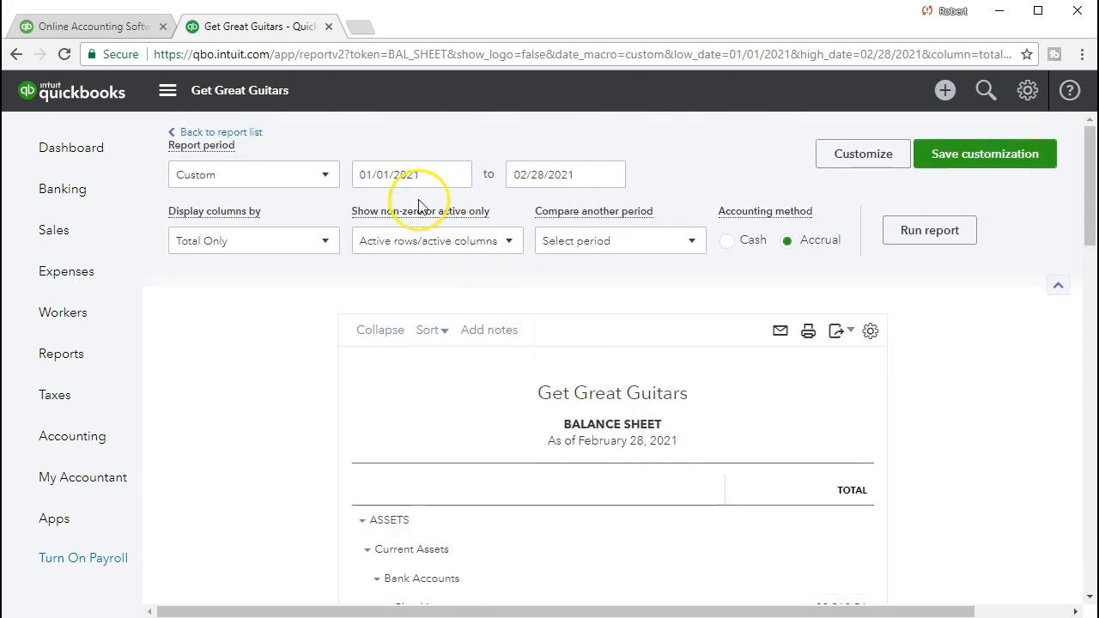
{"action": "left_click", "coordinate": [436, 204]}
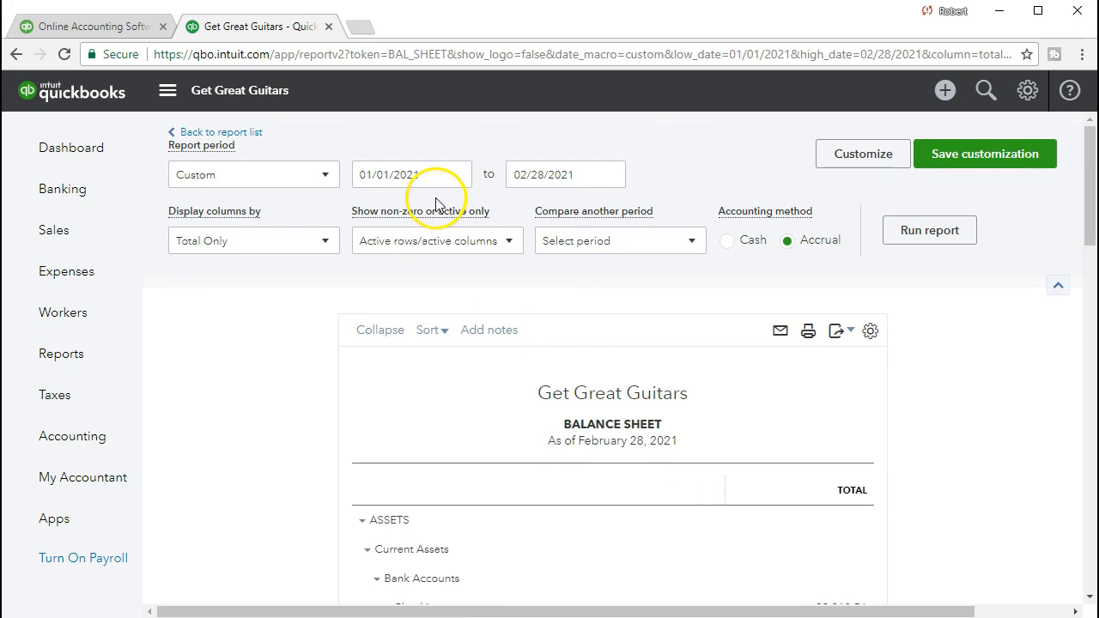
- Review the Checking account's transaction report and its date range, and return to the balance sheet
{"action": "scroll", "coordinate": [495, 421], "scroll_direction": "down", "scroll_amount": 3}
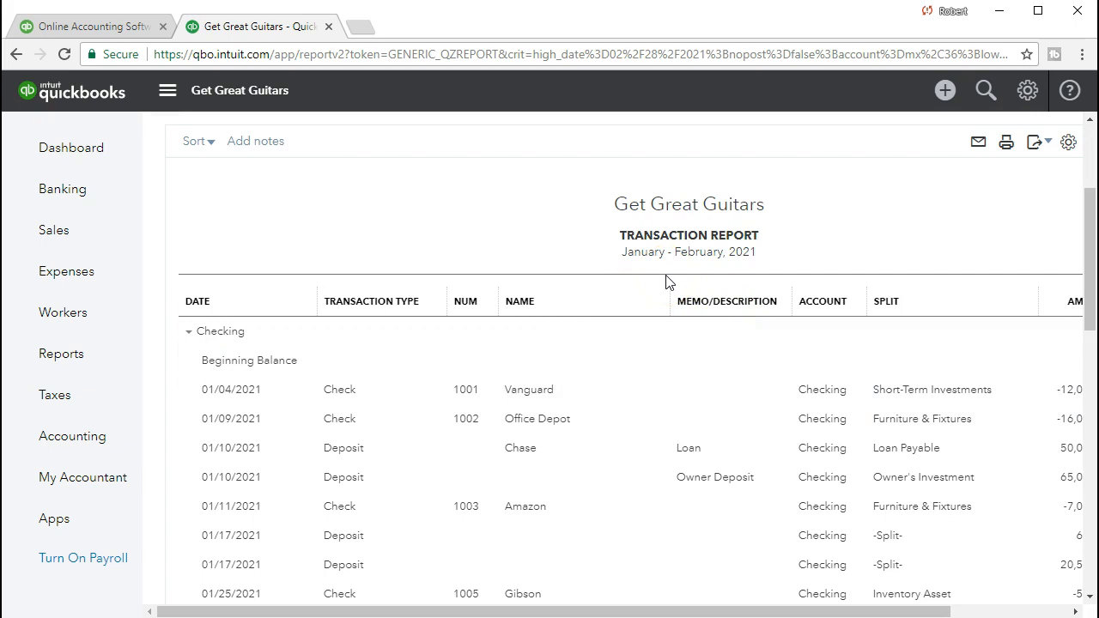
{"action": "scroll", "coordinate": [670, 283], "scroll_direction": "up", "scroll_amount": 3}
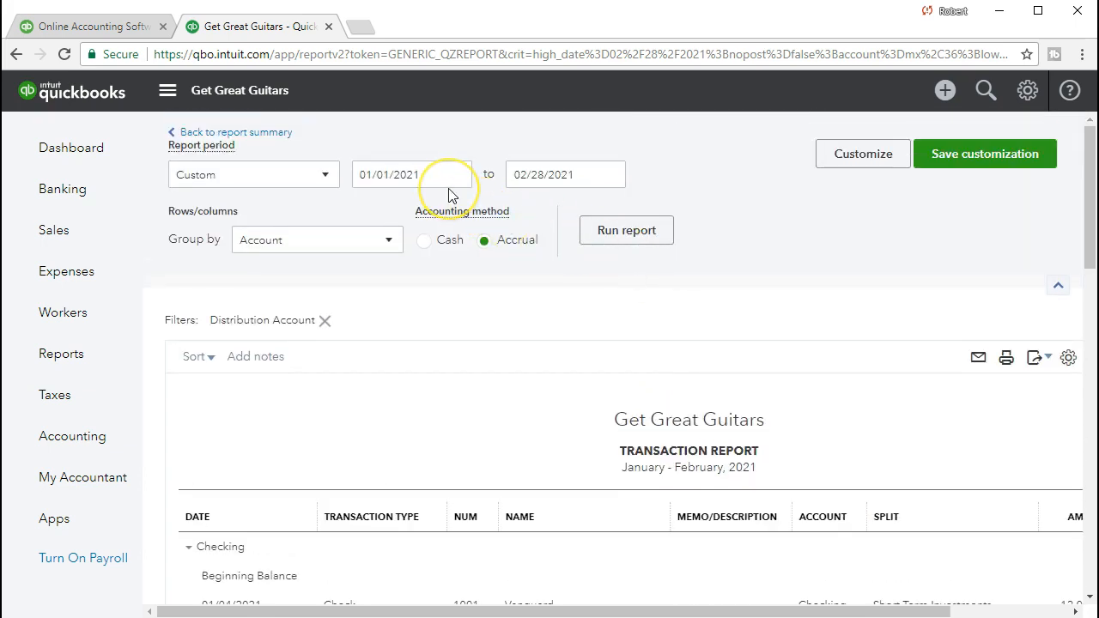
{"action": "mouse_move", "coordinate": [503, 430]}
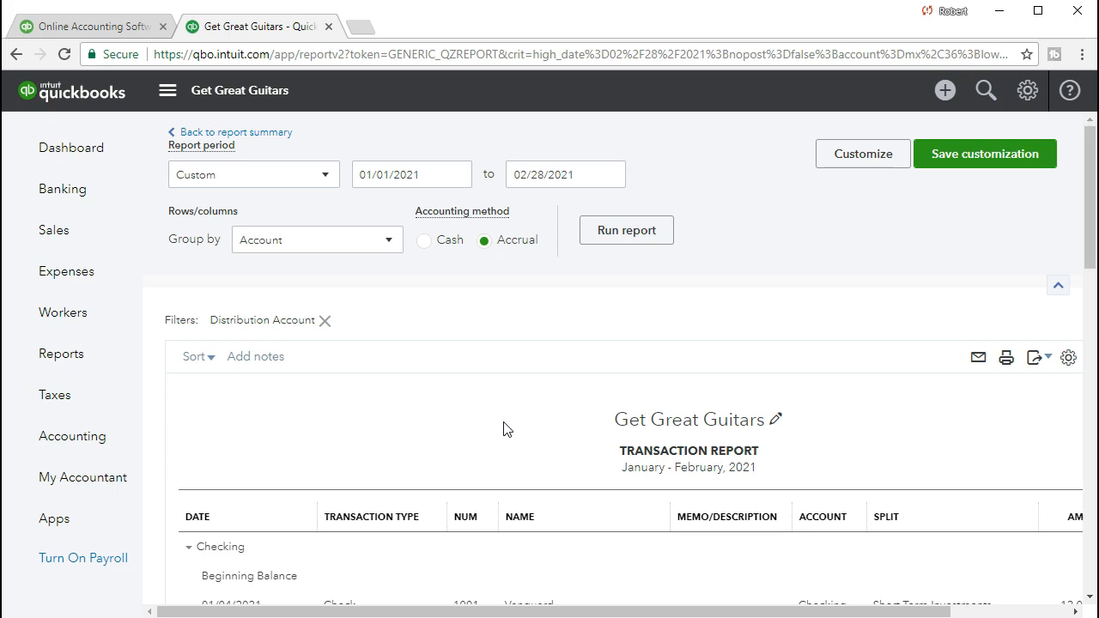
{"action": "left_click", "coordinate": [277, 136]}
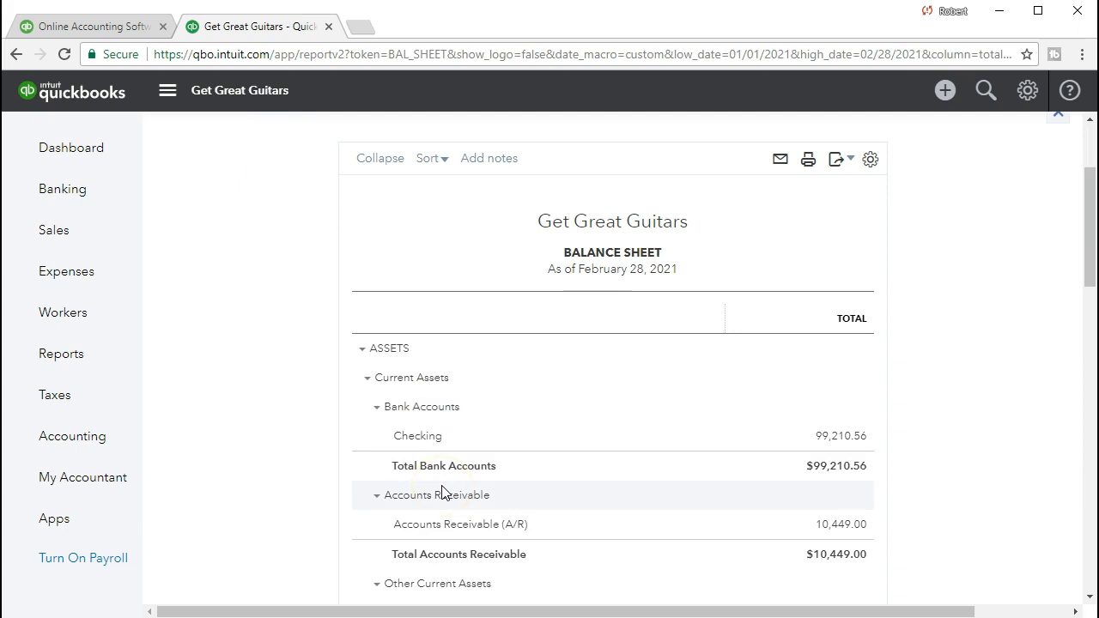
- In the balance sheet's customization options, set the start date of the report period to 02/28/2021
{"action": "scroll", "coordinate": [442, 492], "scroll_direction": "up", "scroll_amount": 2}
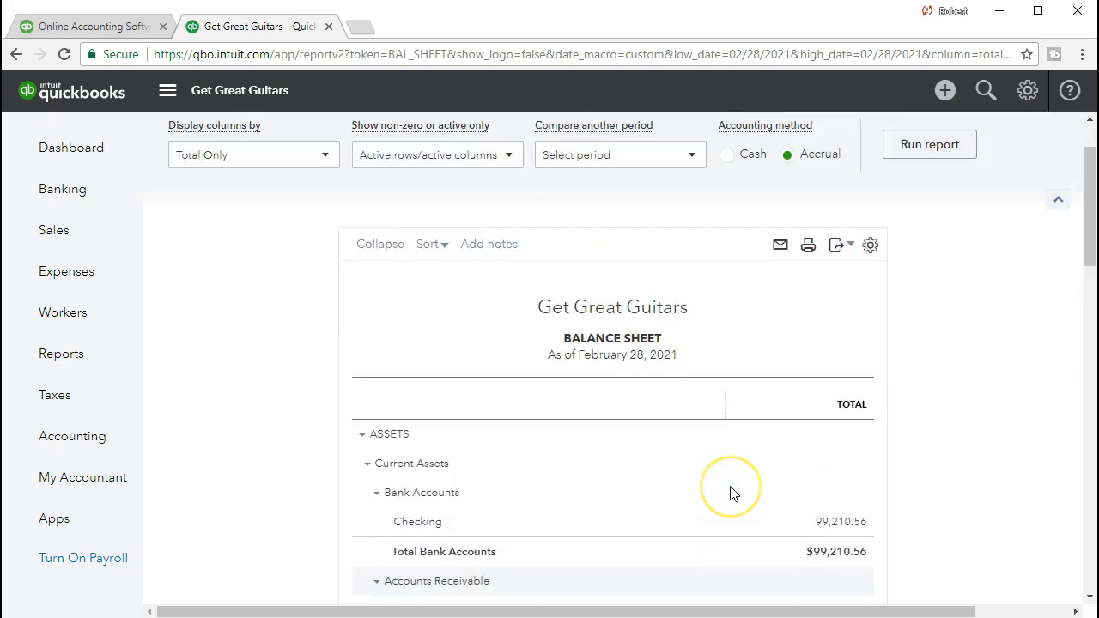
{"action": "scroll", "coordinate": [731, 490], "scroll_direction": "up", "scroll_amount": 1}
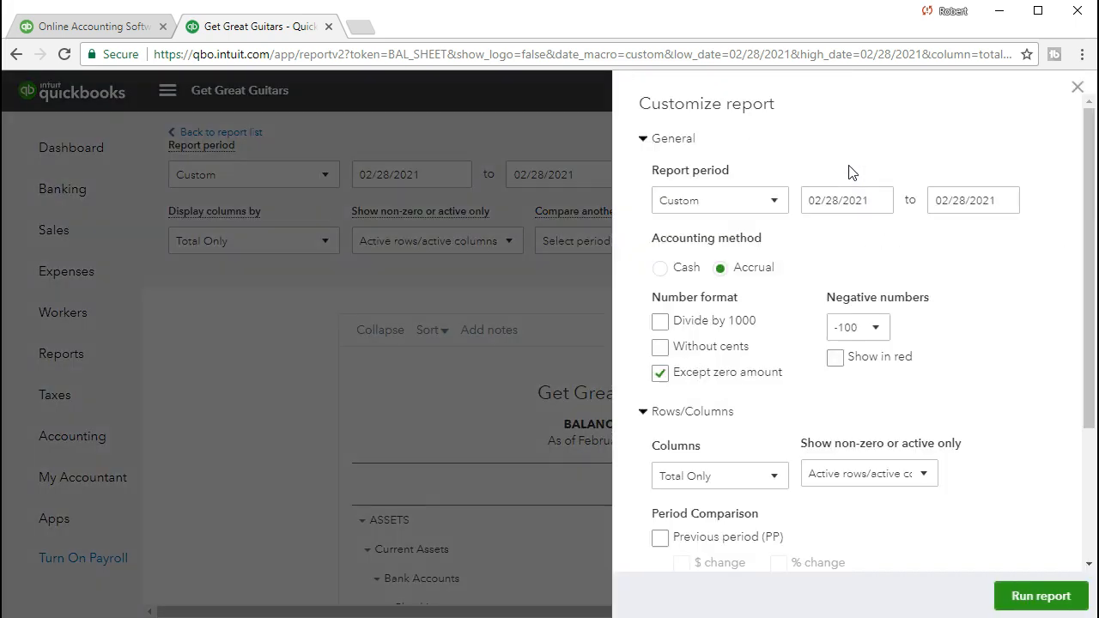
{"action": "left_click", "coordinate": [854, 203]}
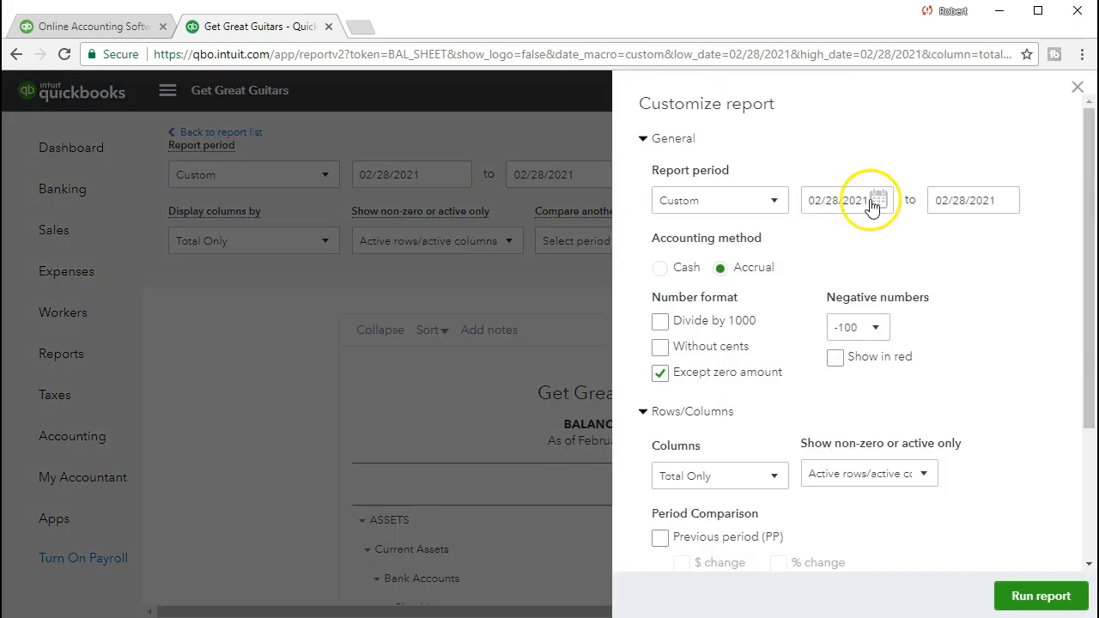
{"action": "left_click_drag", "start_coordinate": [807, 202], "coordinate": [953, 200]}
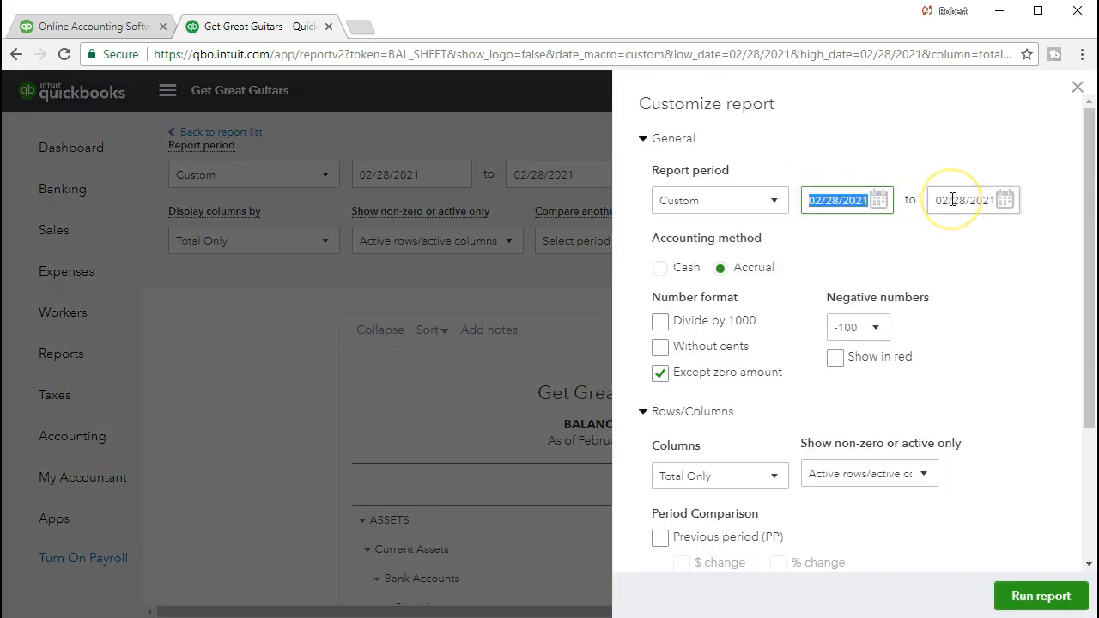
{"action": "type", "text": "022821"}
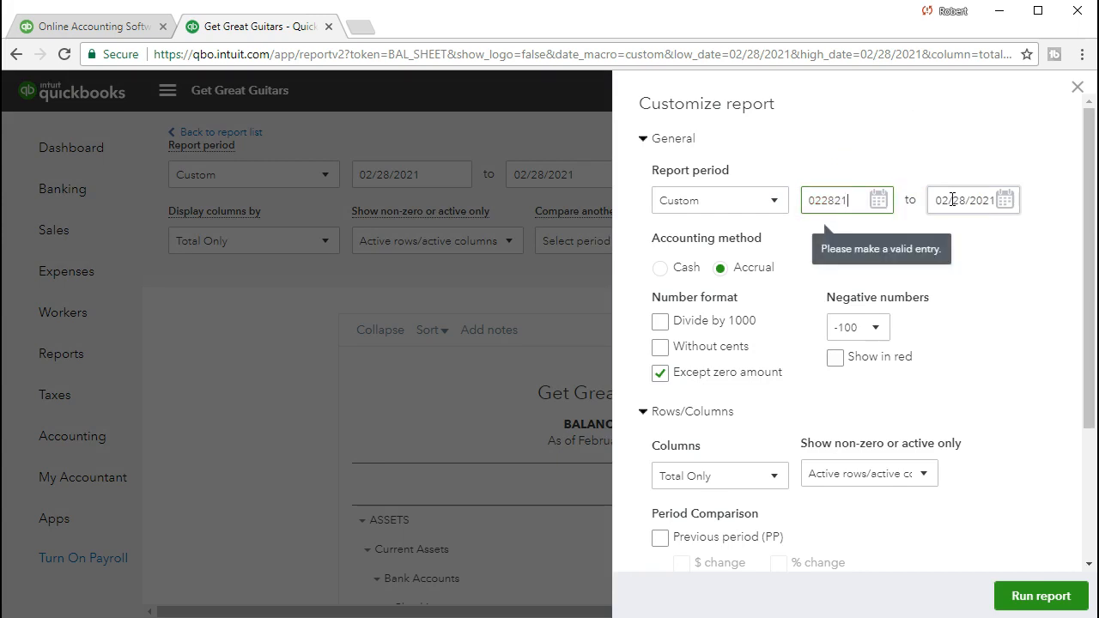
{"action": "key", "text": "Tab"}
{"action": "left_click", "coordinate": [925, 249]}
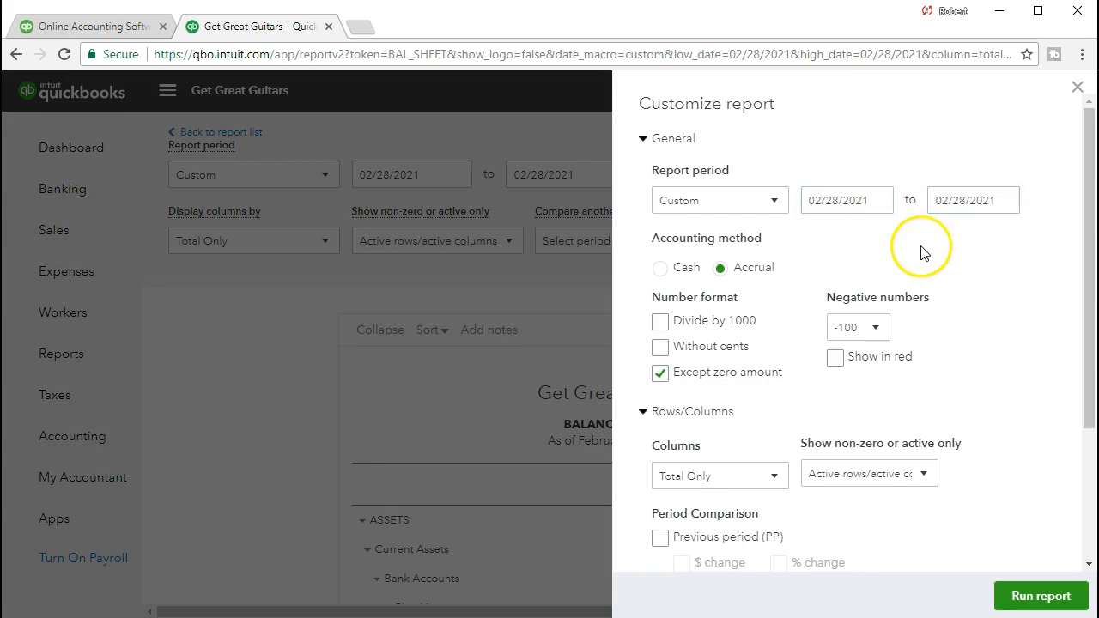
{"action": "left_click", "coordinate": [859, 244]}
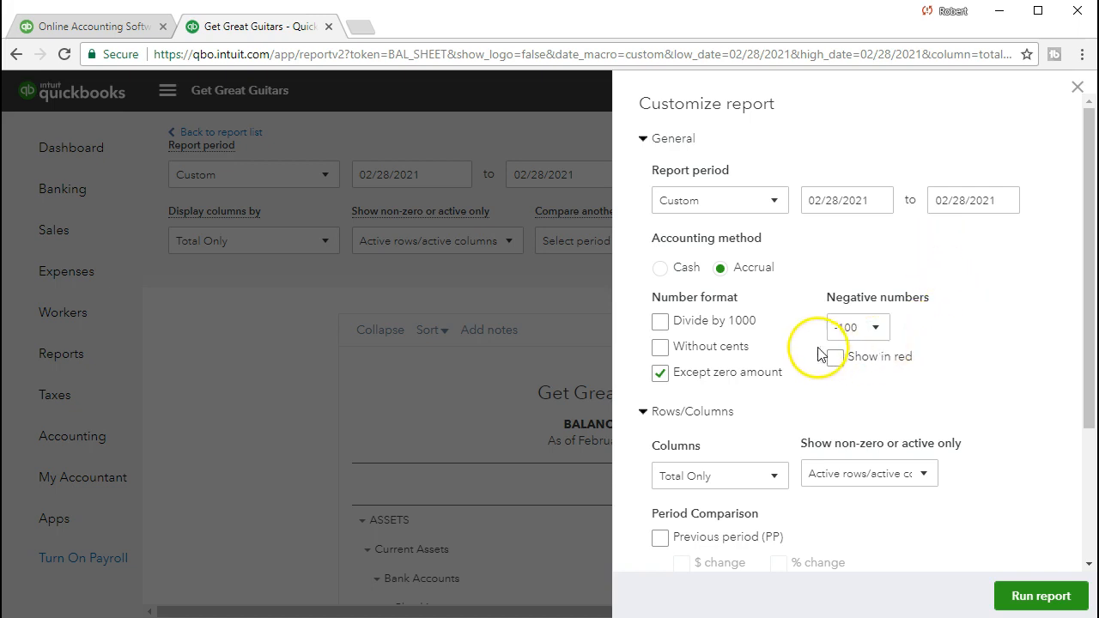
- Set the balance sheet's columns to display by Months in the row and column customization
{"action": "scroll", "coordinate": [646, 254], "scroll_direction": "down", "scroll_amount": 2}
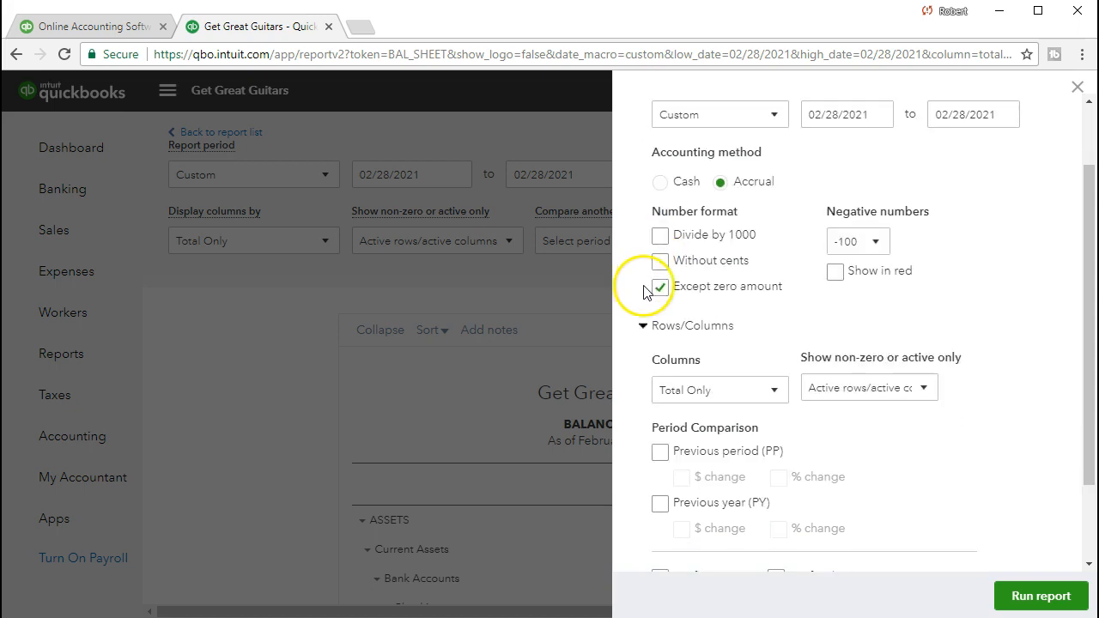
{"action": "left_click", "coordinate": [644, 240]}
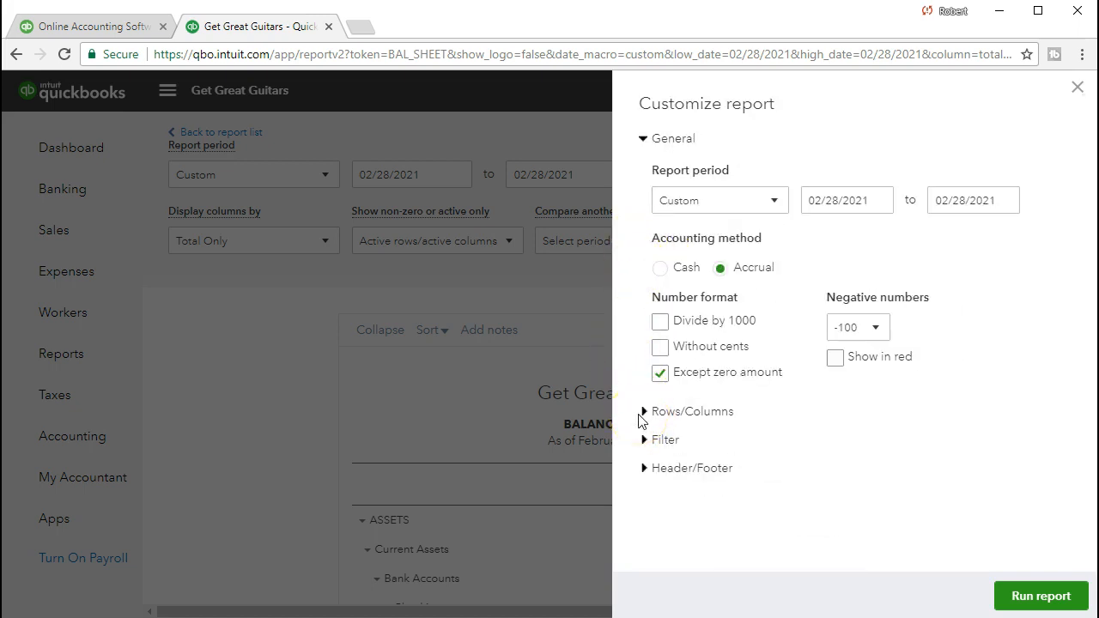
{"action": "left_click", "coordinate": [643, 414]}
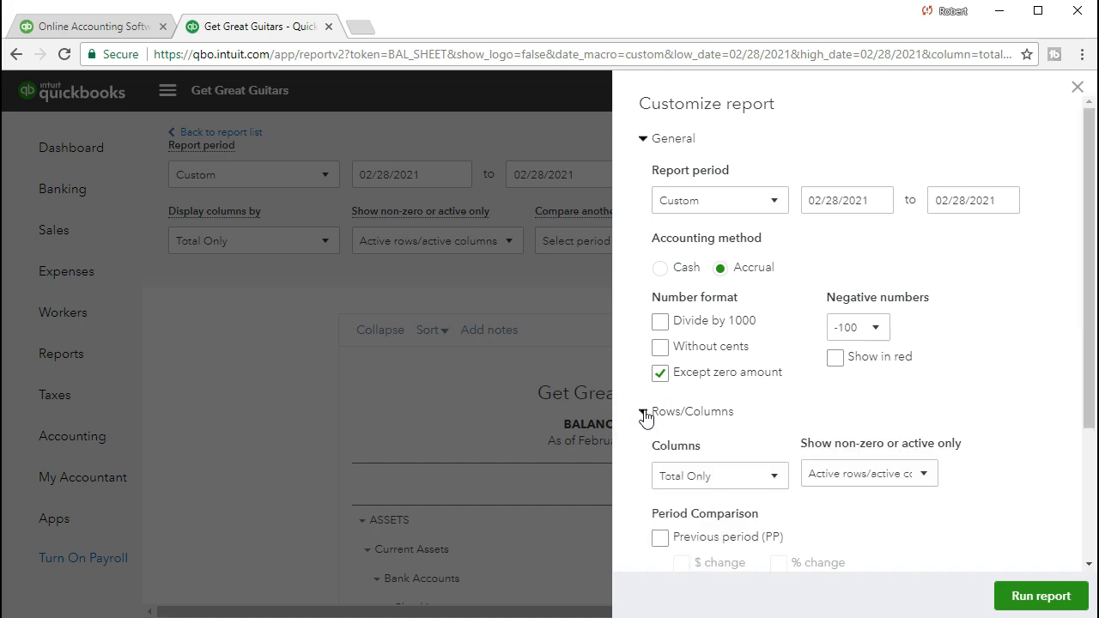
{"action": "scroll", "coordinate": [647, 417], "scroll_direction": "down", "scroll_amount": 1}
{"action": "scroll", "coordinate": [646, 417], "scroll_direction": "down", "scroll_amount": 1}
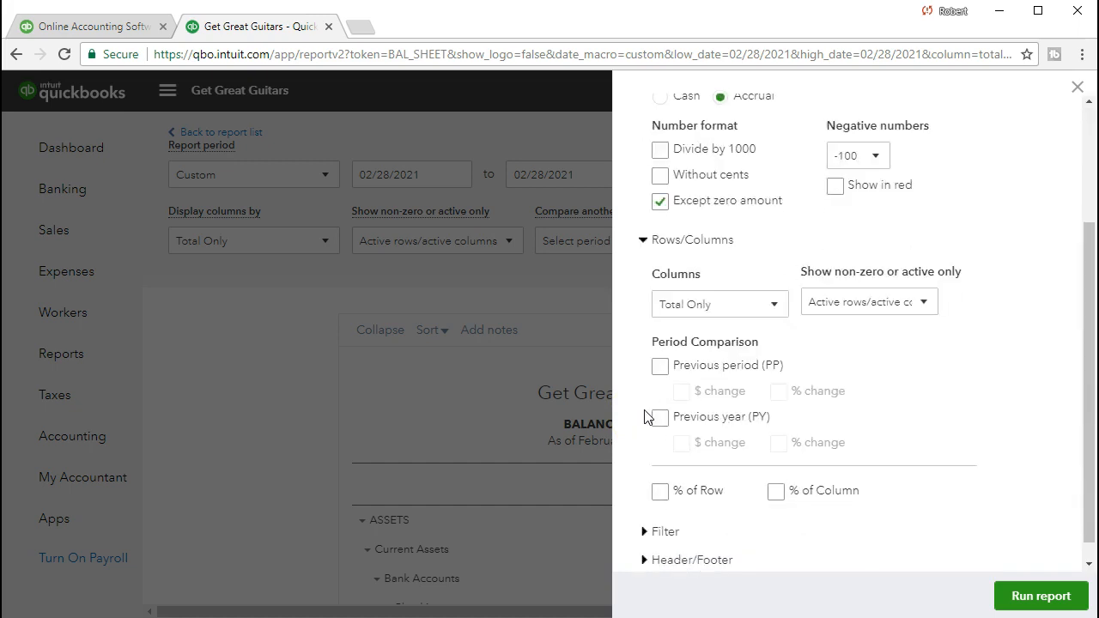
{"action": "left_click", "coordinate": [773, 309]}
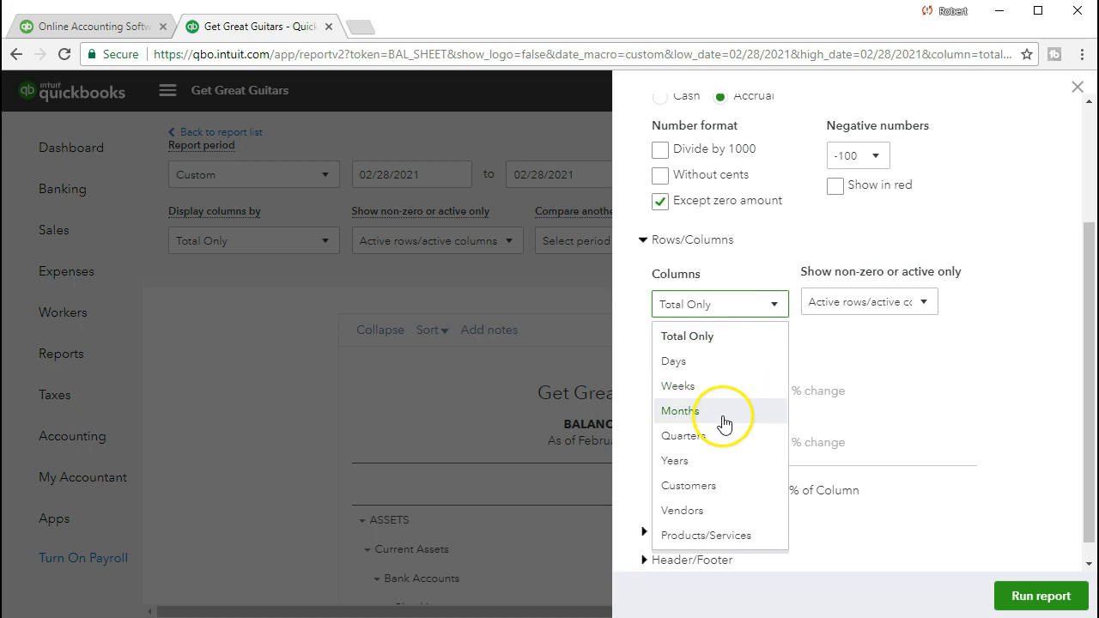
{"action": "left_click", "coordinate": [680, 411]}
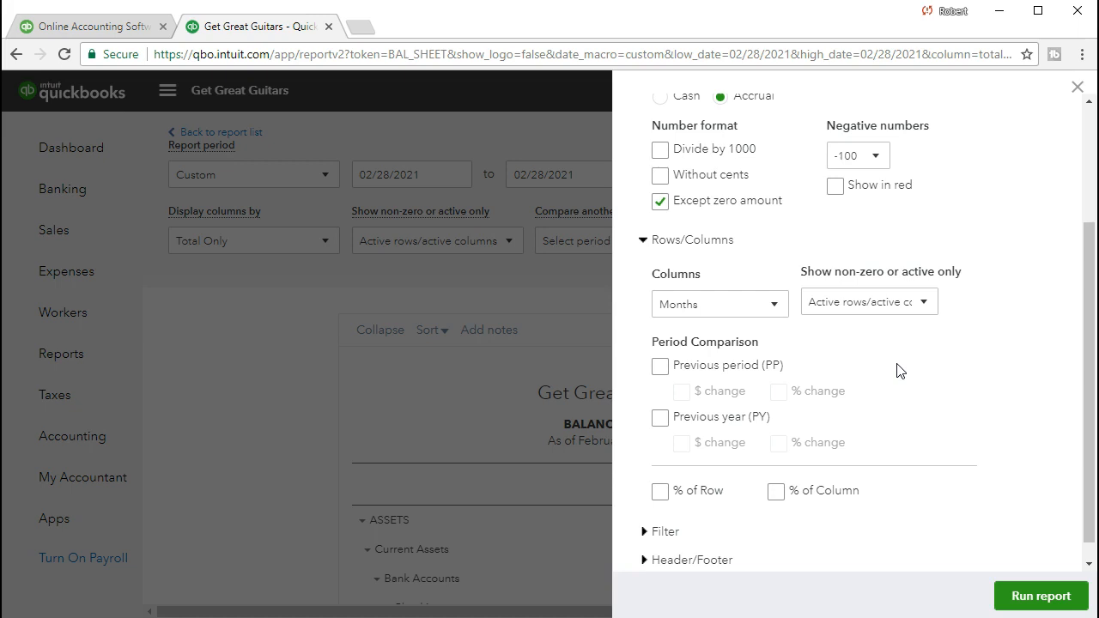
- Enable the Previous period (PP) comparison without dollar or percent change, and run the customized balance sheet
{"action": "scroll", "coordinate": [898, 371], "scroll_direction": "up", "scroll_amount": 3}
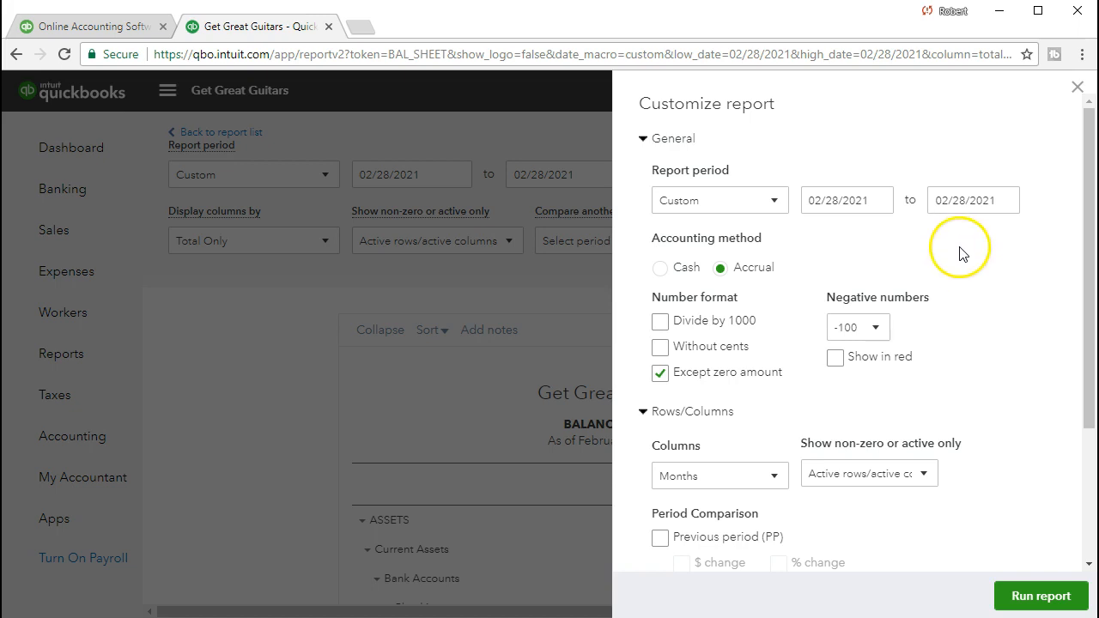
{"action": "scroll", "coordinate": [962, 257], "scroll_direction": "down", "scroll_amount": 3}
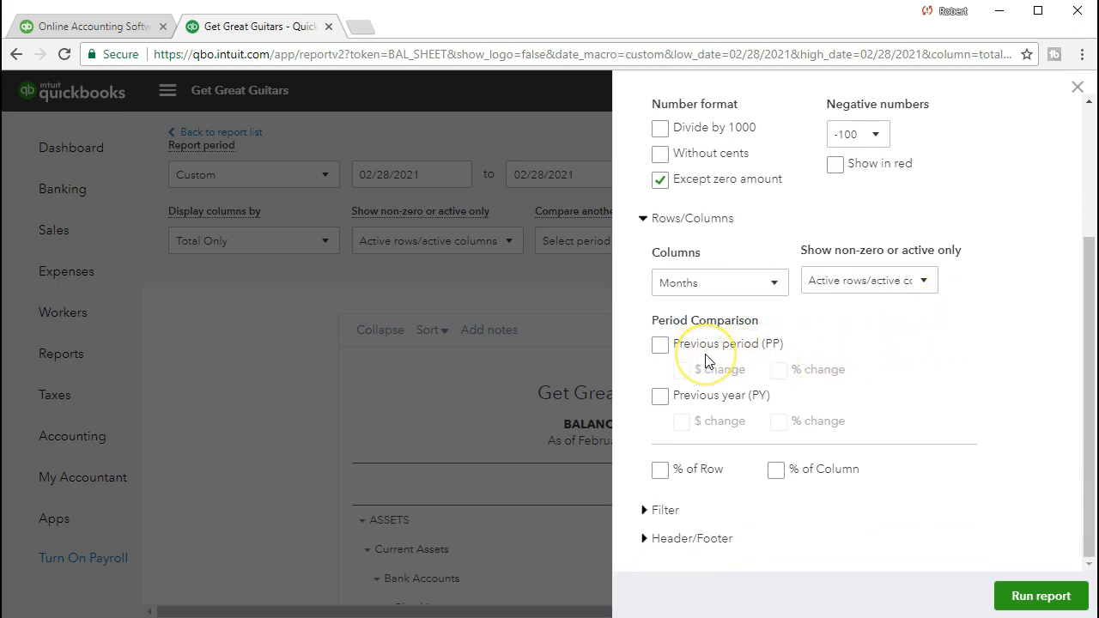
{"action": "left_click", "coordinate": [659, 347]}
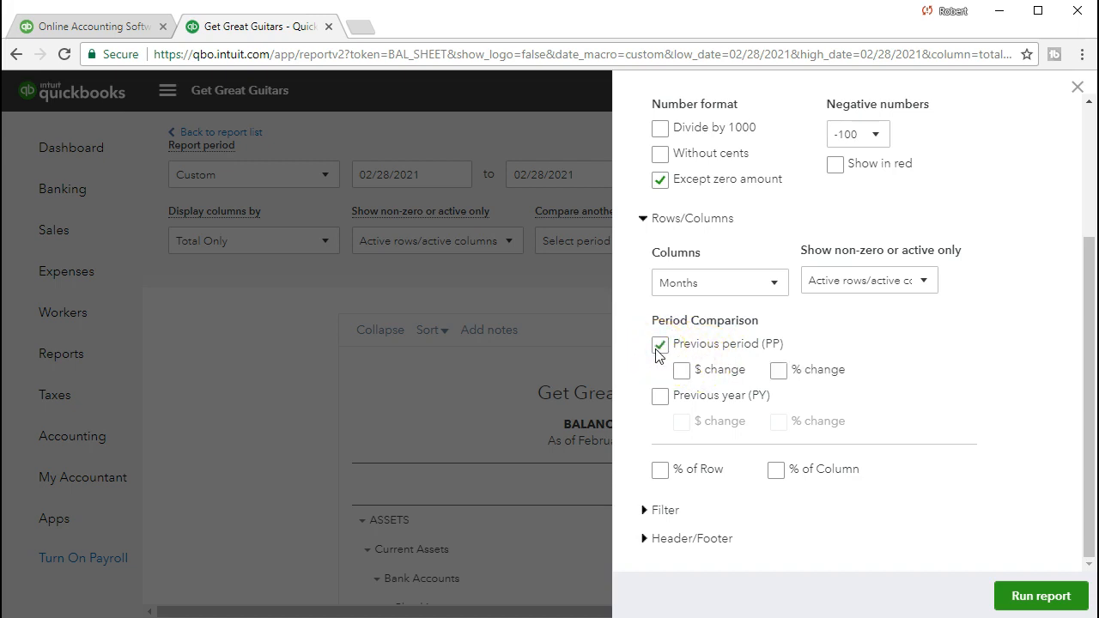
{"action": "left_click", "coordinate": [660, 347]}
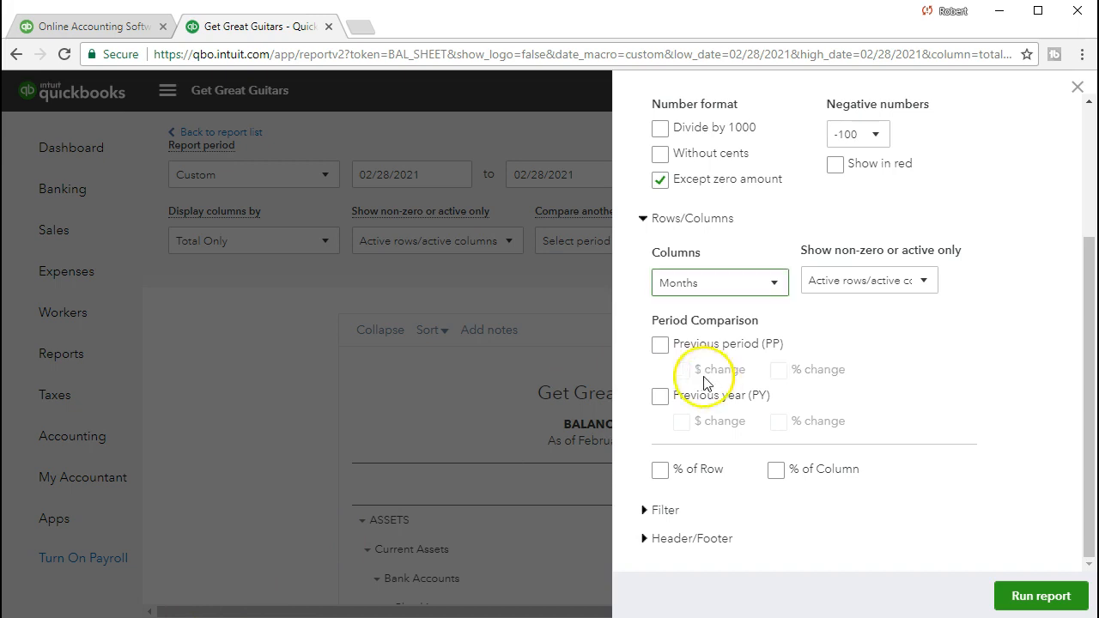
{"action": "left_click", "coordinate": [659, 346]}
{"action": "scroll", "coordinate": [684, 420], "scroll_direction": "up", "scroll_amount": 3}
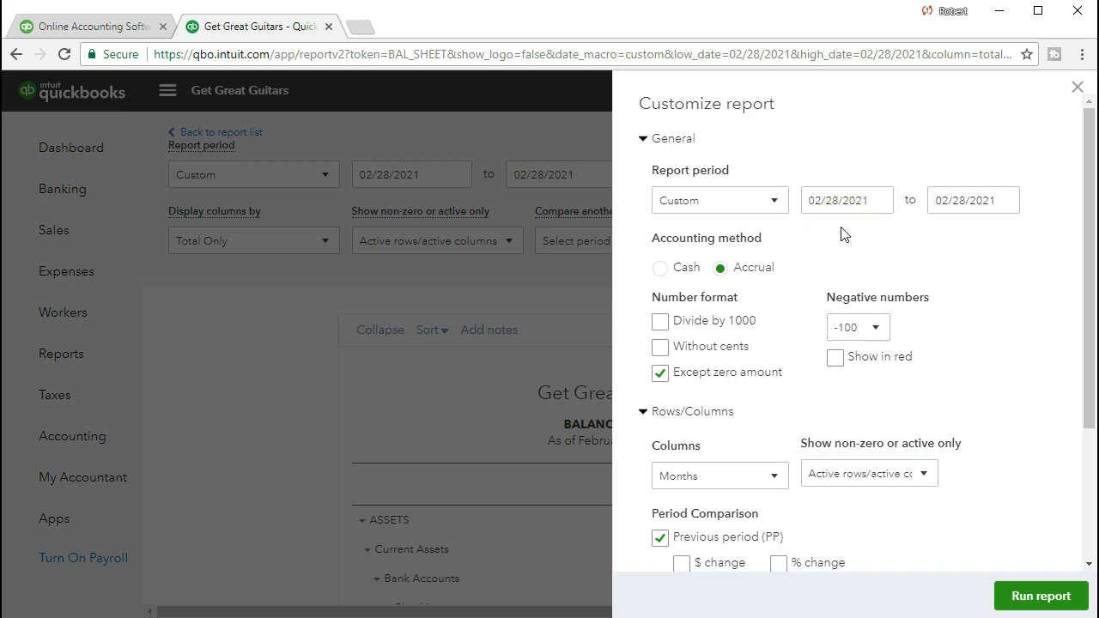
{"action": "scroll", "coordinate": [843, 237], "scroll_direction": "down", "scroll_amount": 1}
{"action": "left_click", "coordinate": [845, 245]}
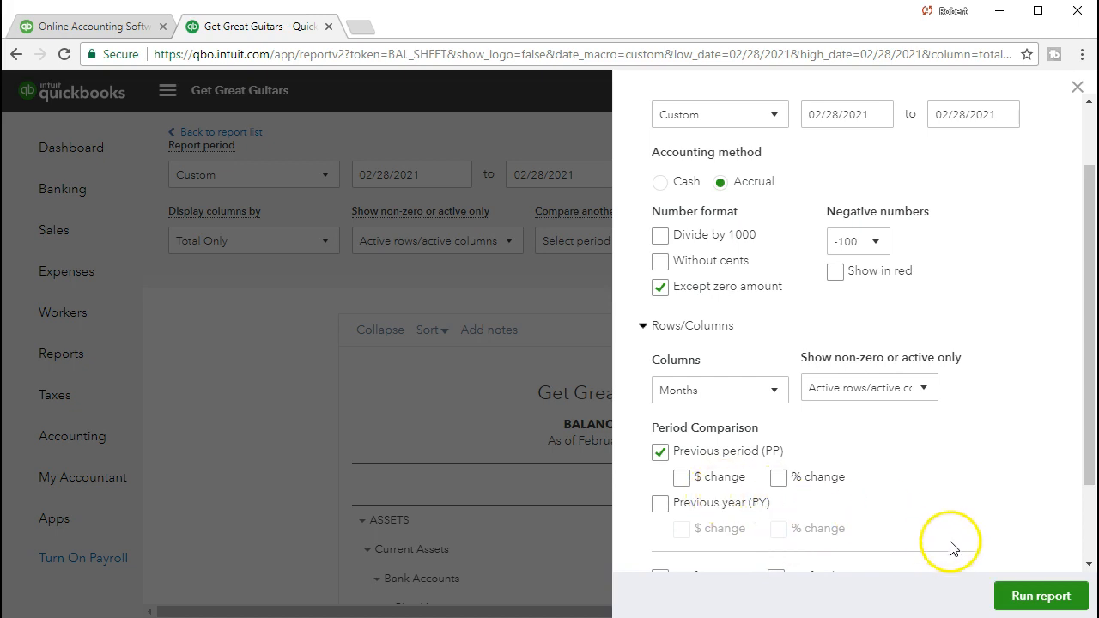
{"action": "left_click", "coordinate": [1013, 600]}
- Add the $ change and % change columns to the balance sheet's previous period comparison and rerun the report
{"action": "scroll", "coordinate": [940, 501], "scroll_direction": "down", "scroll_amount": 2}
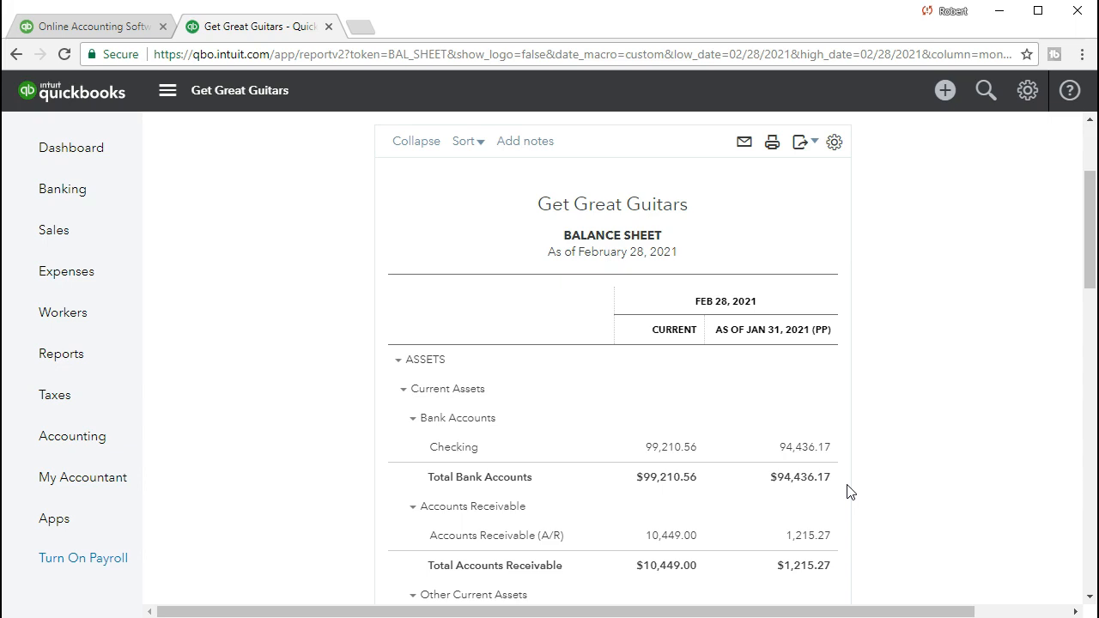
{"action": "scroll", "coordinate": [848, 486], "scroll_direction": "up", "scroll_amount": 2}
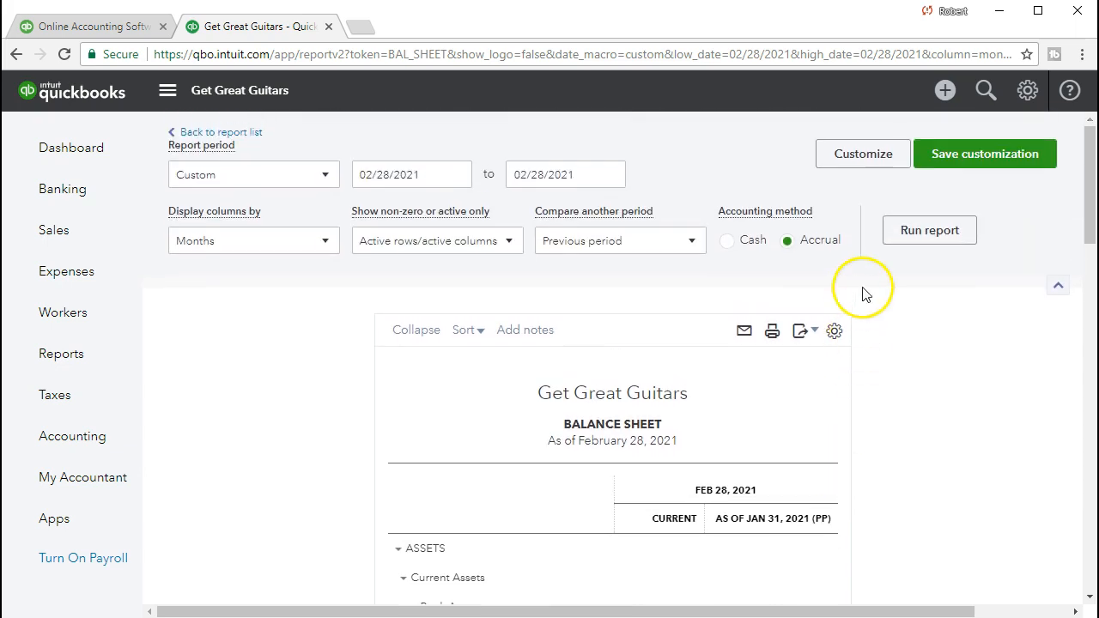
{"action": "left_click", "coordinate": [867, 165]}
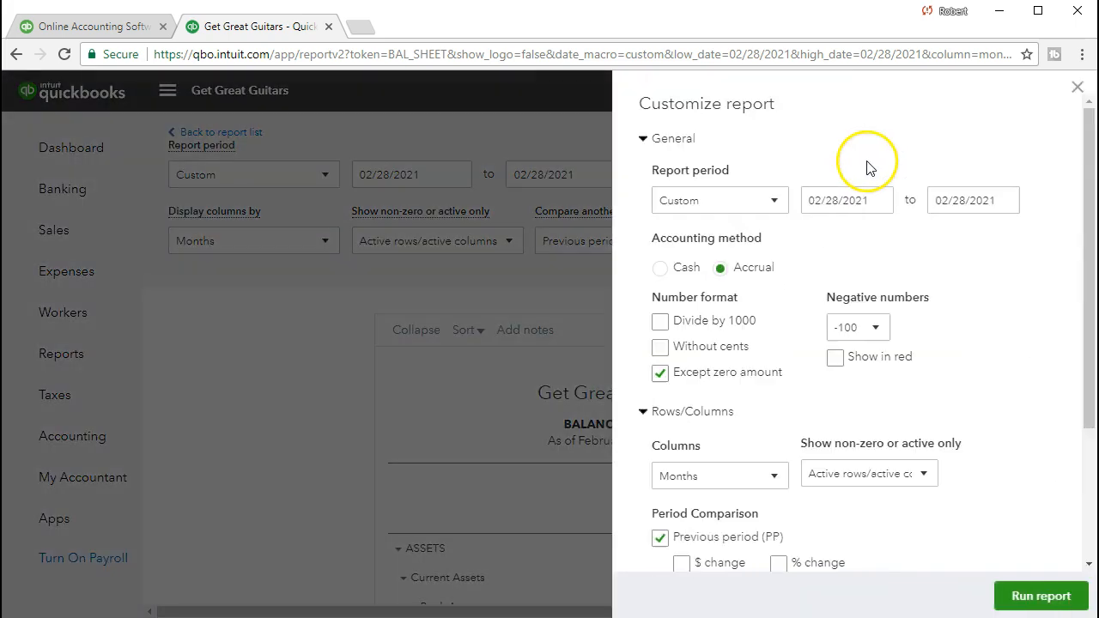
{"action": "scroll", "coordinate": [850, 300], "scroll_direction": "down", "scroll_amount": 2}
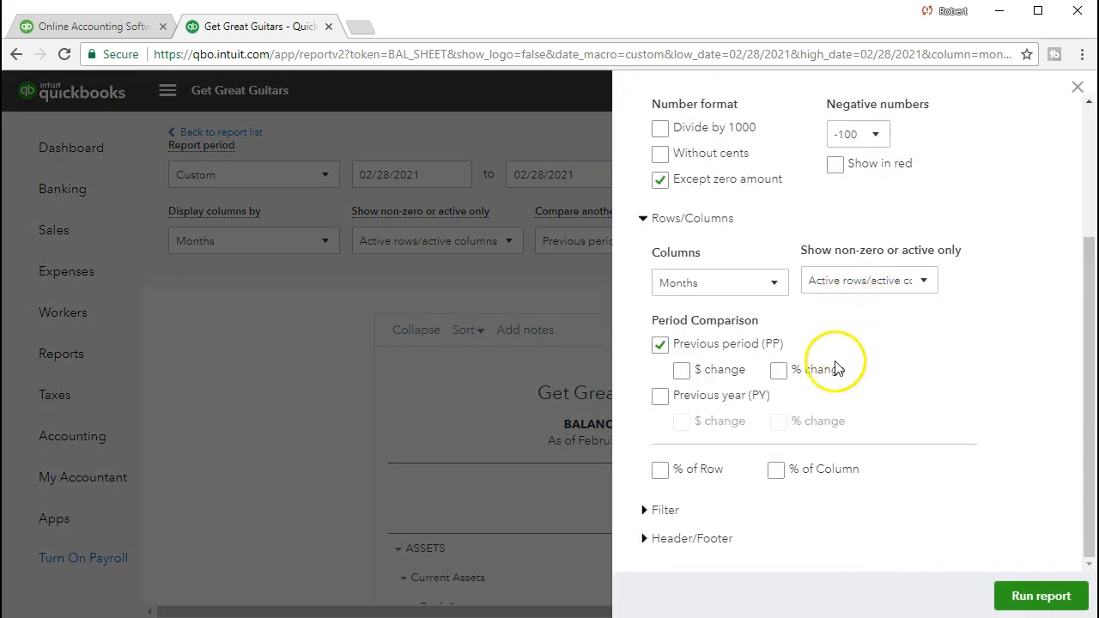
{"action": "left_click", "coordinate": [682, 372]}
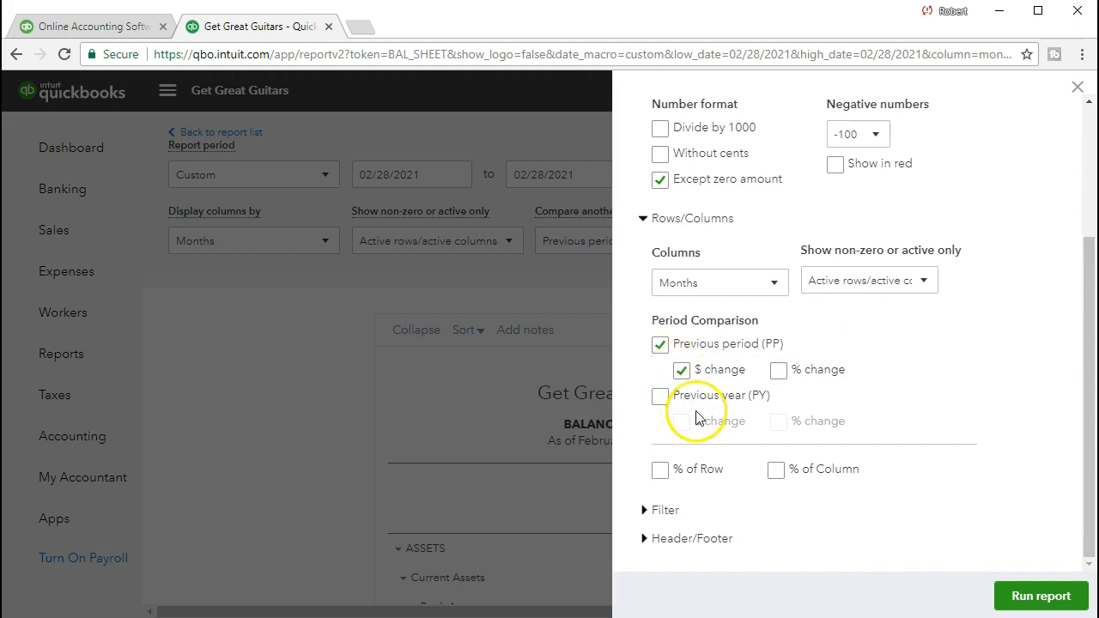
{"action": "left_click", "coordinate": [777, 371]}
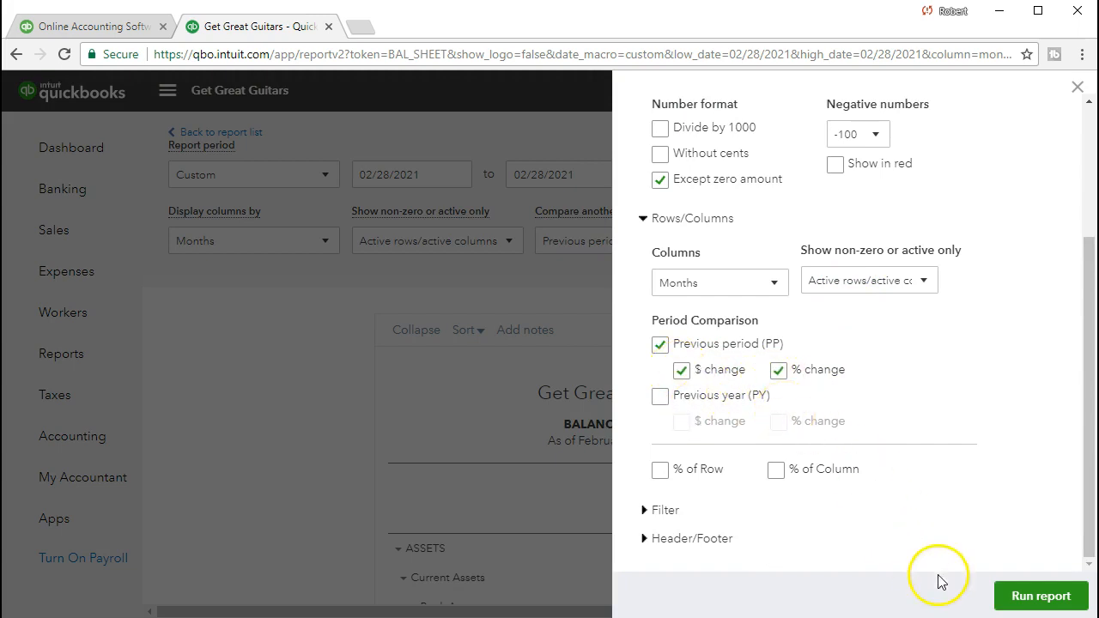
{"action": "left_click", "coordinate": [1039, 596]}
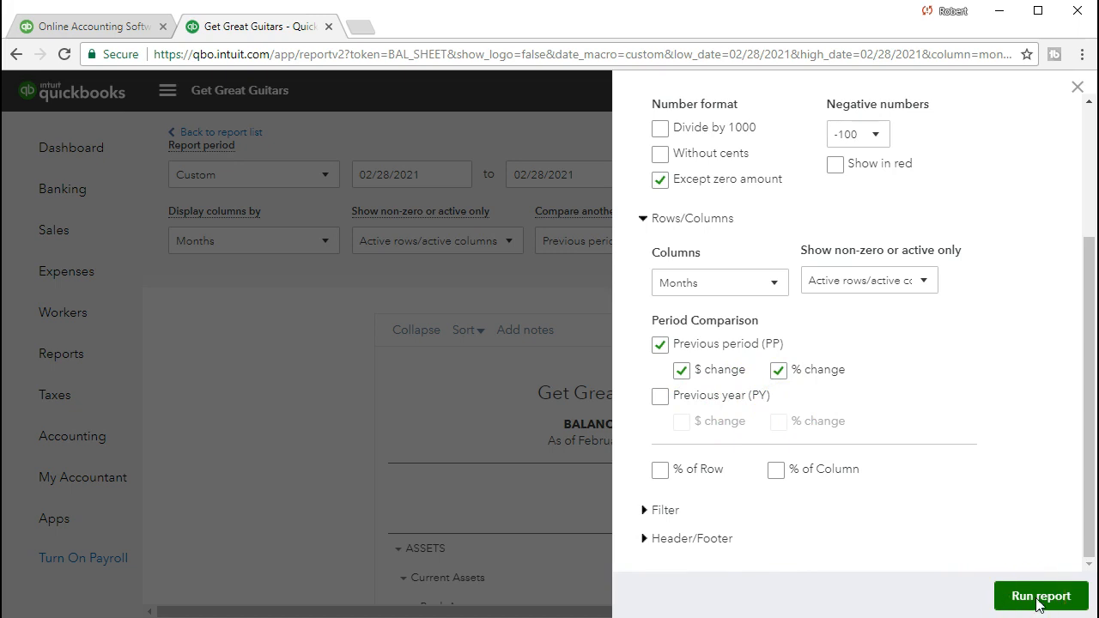
- In Calculator, subtract the Checking account's prior-period balance 94,436.17 from its current balance 99,210.56 to check the dollar change
{"action": "scroll", "coordinate": [987, 523], "scroll_direction": "down", "scroll_amount": 3}
{"action": "scroll", "coordinate": [971, 482], "scroll_direction": "down", "scroll_amount": 1}
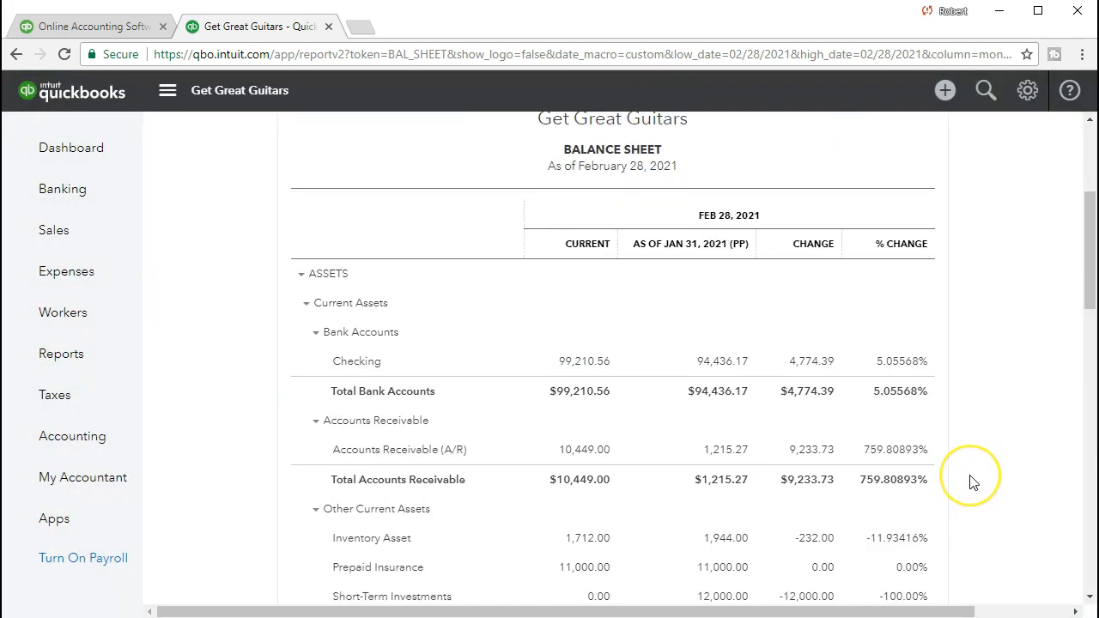
{"action": "key", "text": "XF86Calculator"}
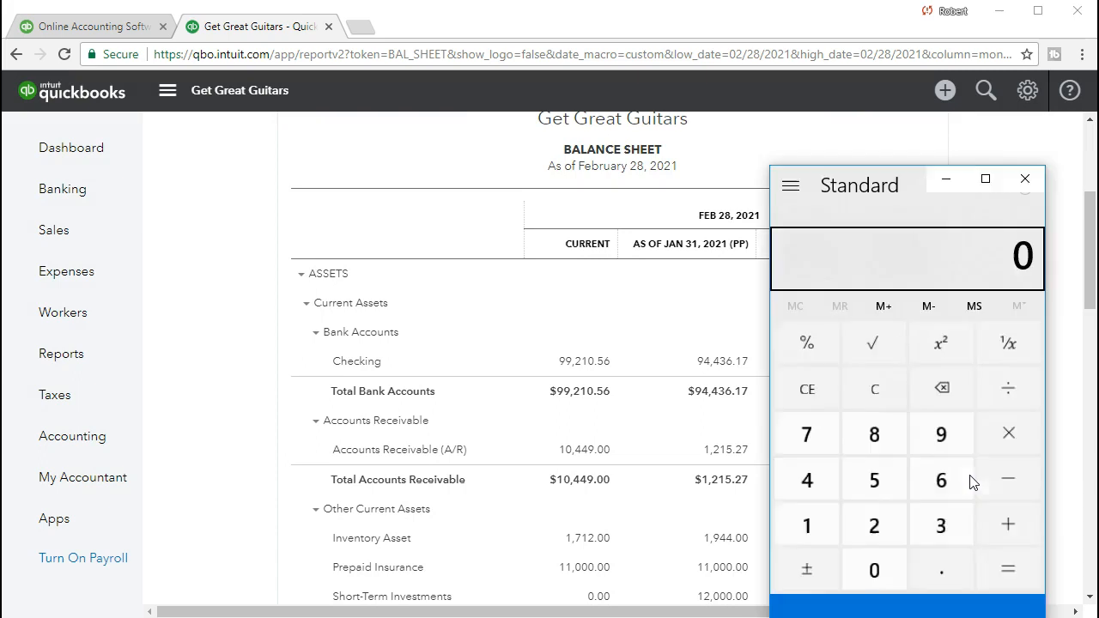
{"action": "left_click_drag", "start_coordinate": [872, 182], "coordinate": [674, 436]}
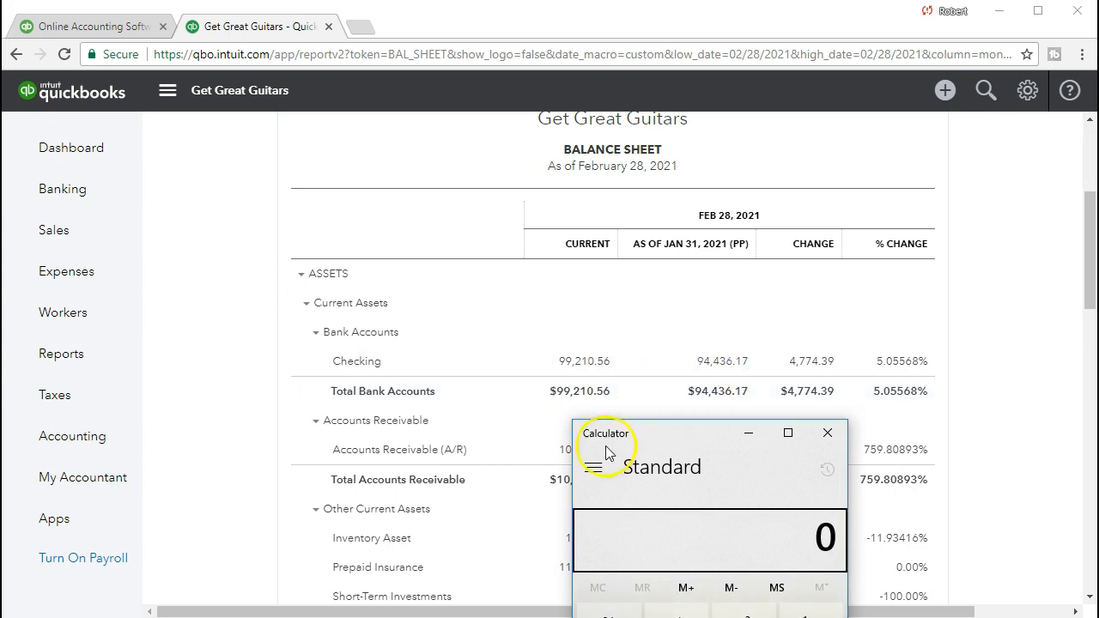
{"action": "type", "text": "99210.56"}
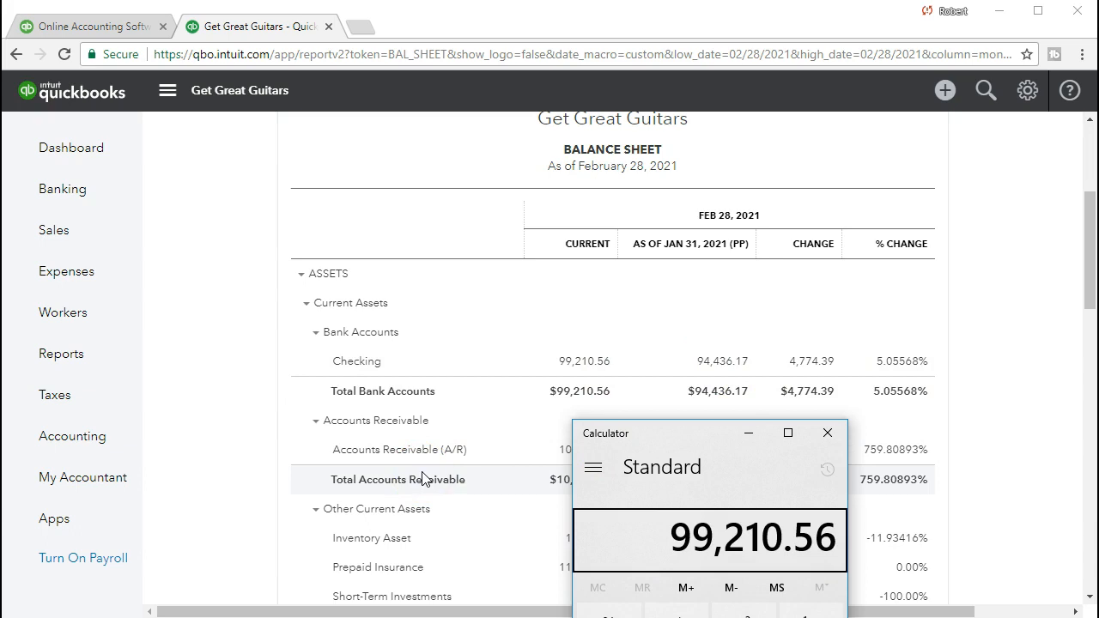
{"action": "key", "text": "minus"}
{"action": "type", "text": "94436.17"}
{"action": "key", "text": "Return"}
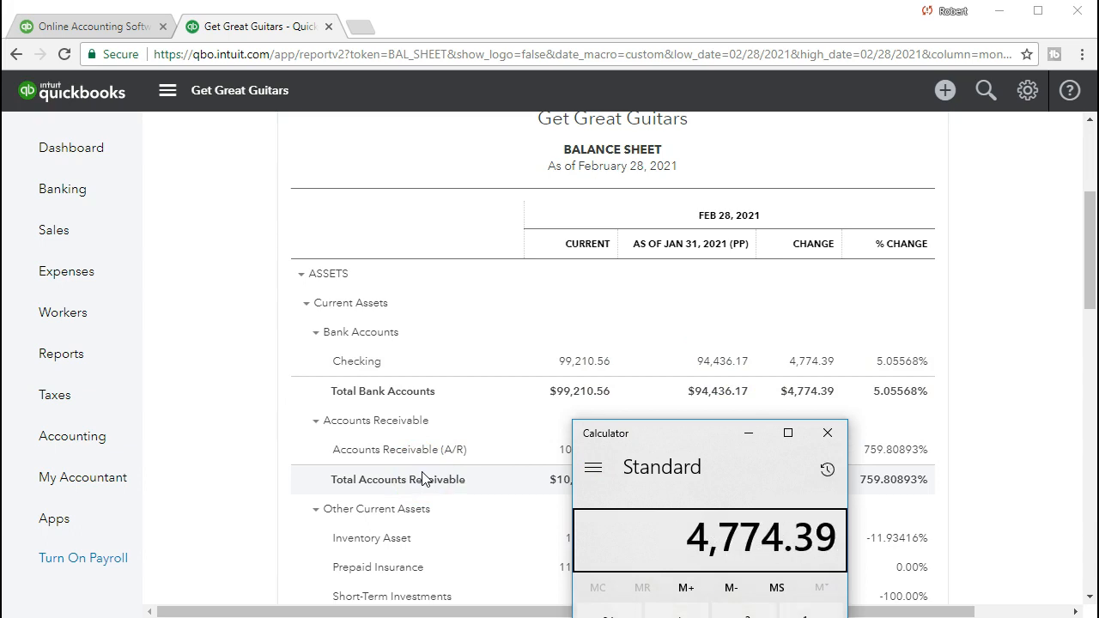
- Divide the calculated Checking difference by 94,436.17 to check the percent change, and minimize Calculator
{"action": "left_click_drag", "start_coordinate": [696, 434], "coordinate": [758, 403]}
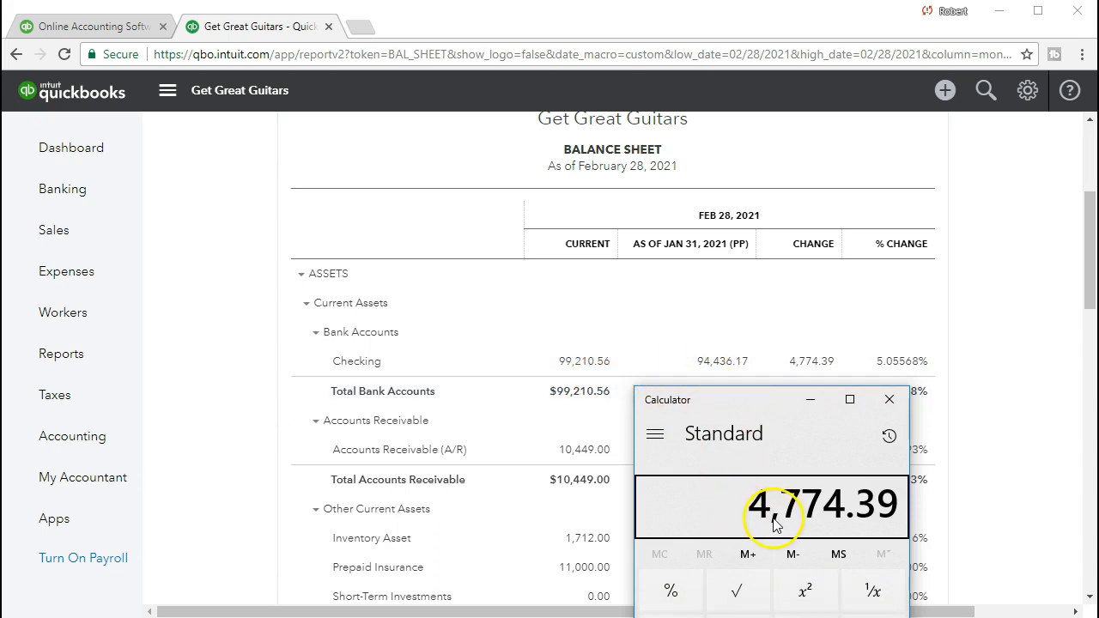
{"action": "left_click", "coordinate": [874, 617]}
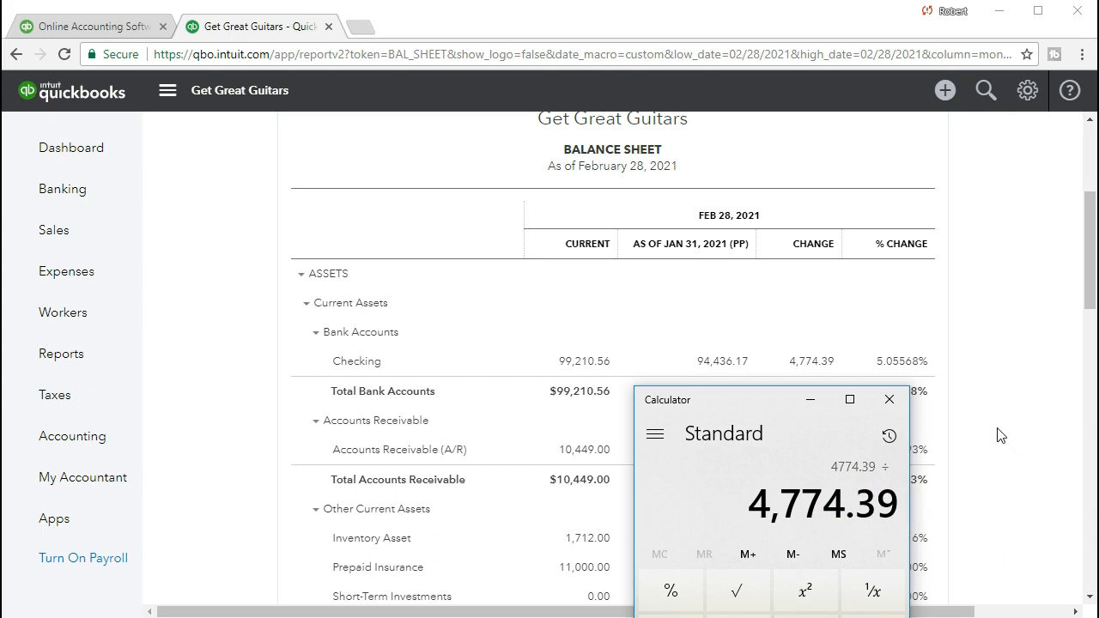
{"action": "type", "text": "94"}
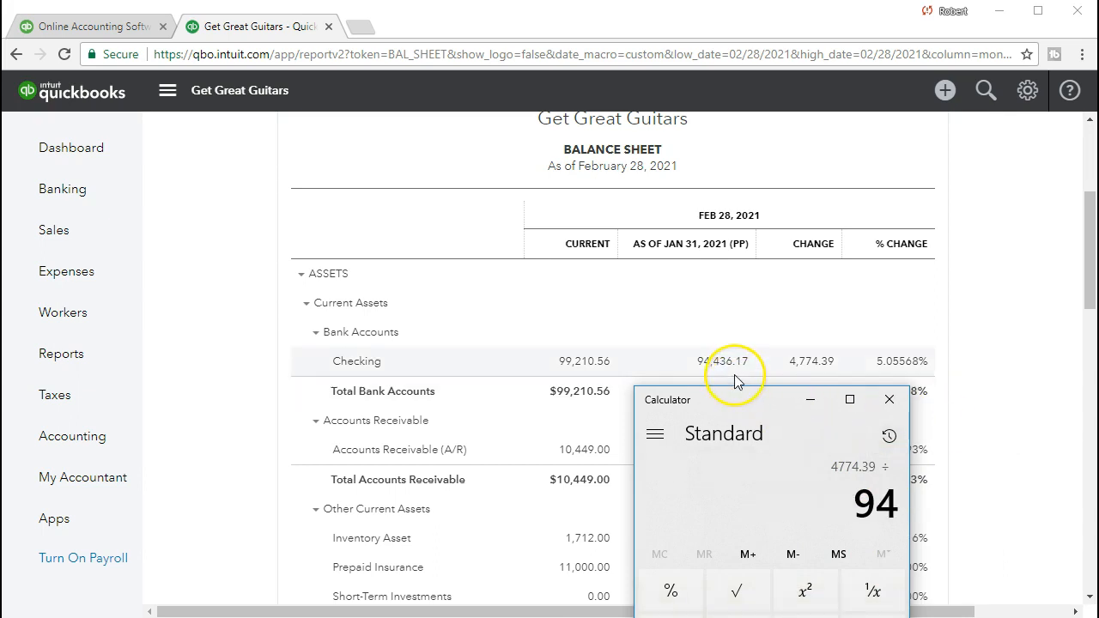
{"action": "type", "text": ",436.17"}
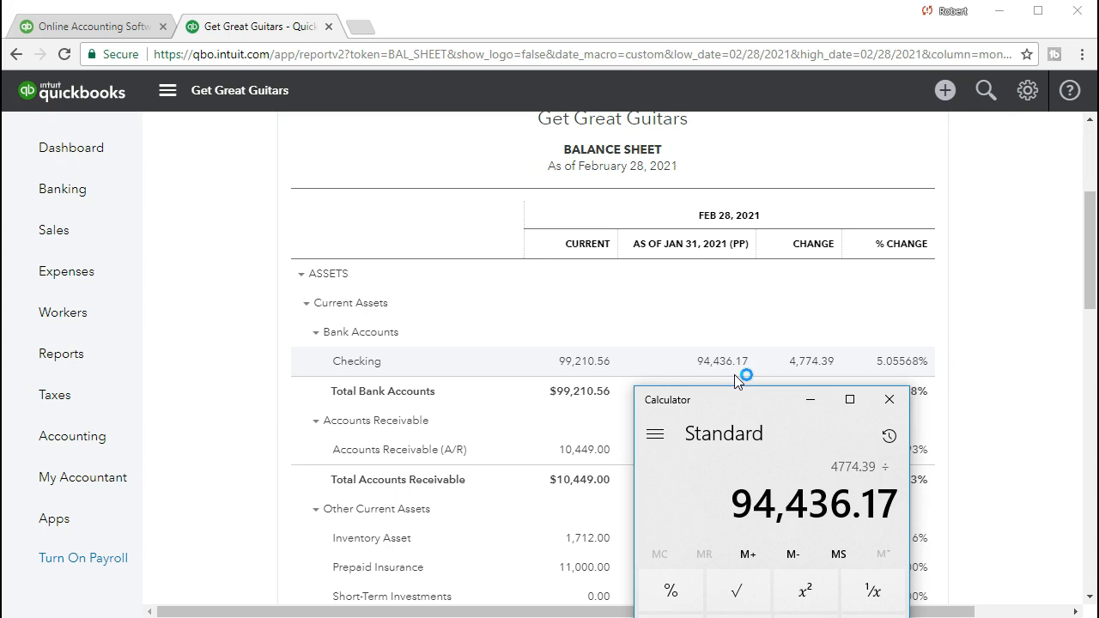
{"action": "key", "text": "Return"}
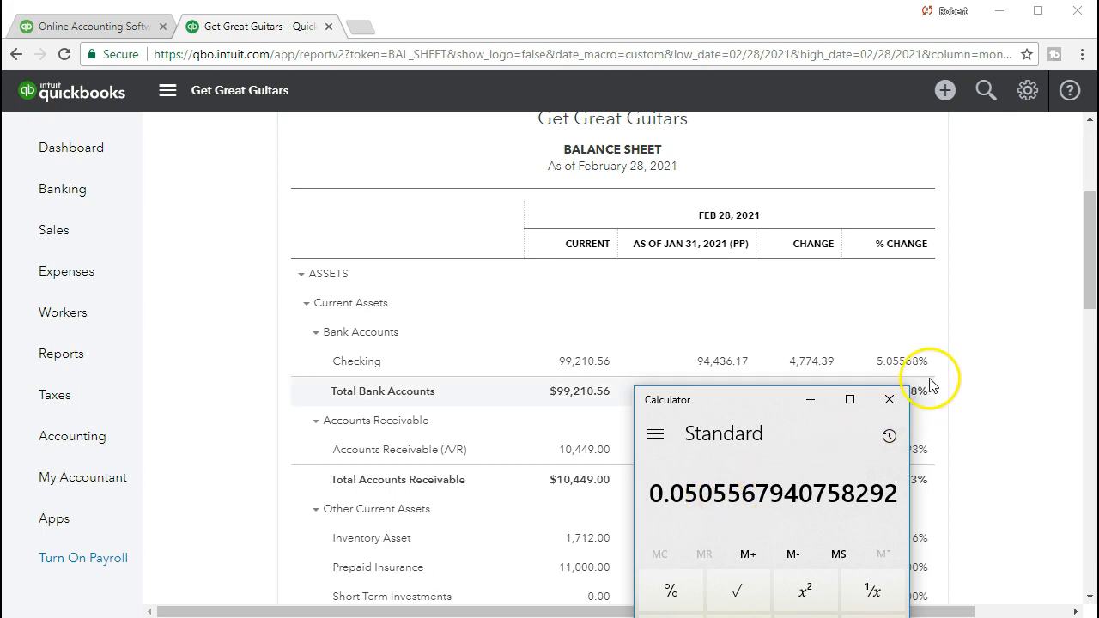
{"action": "left_click", "coordinate": [810, 400]}
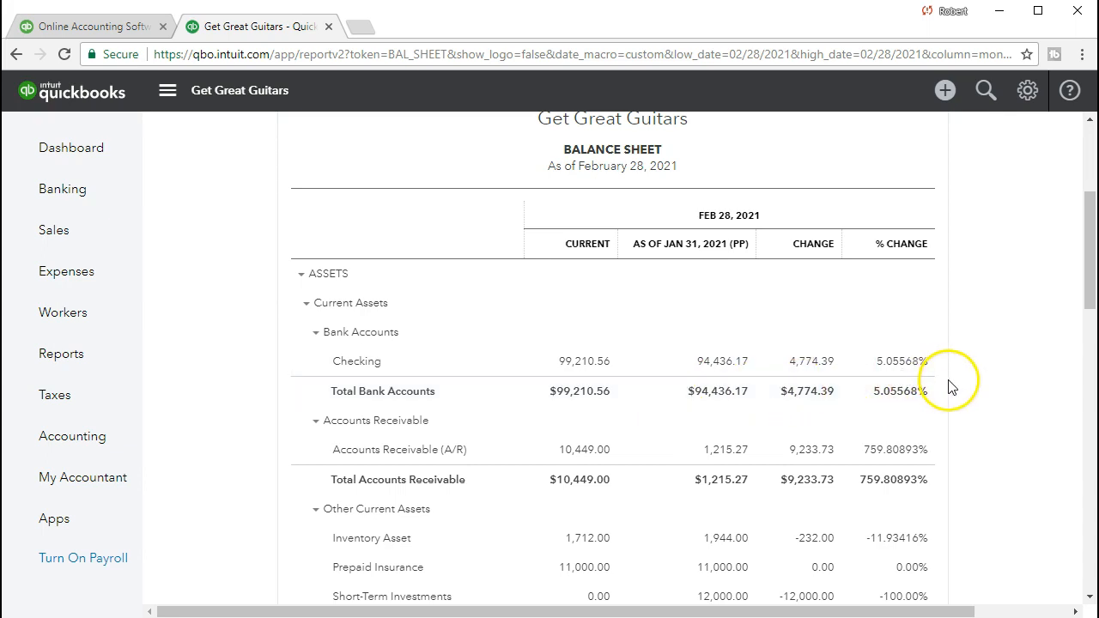
- Review the comparative balance sheet through total liabilities and equity, export it to Excel, and open the downloaded workbook
{"action": "scroll", "coordinate": [950, 387], "scroll_direction": "down", "scroll_amount": 2}
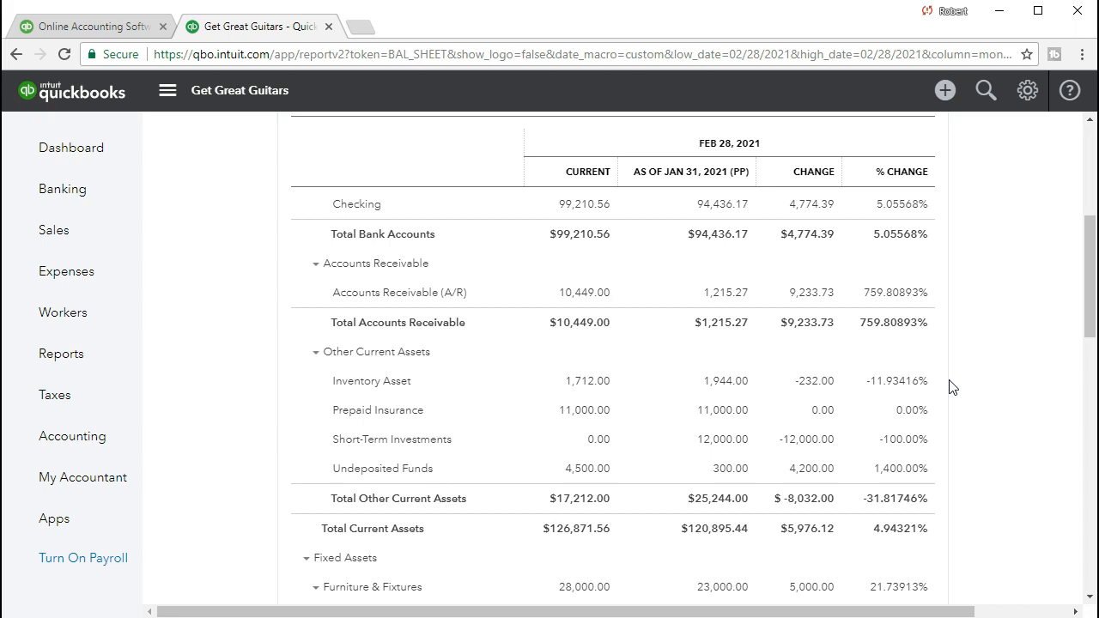
{"action": "left_click_drag", "start_coordinate": [1089, 249], "coordinate": [1093, 472]}
{"action": "left_click_drag", "start_coordinate": [1093, 486], "coordinate": [1092, 493]}
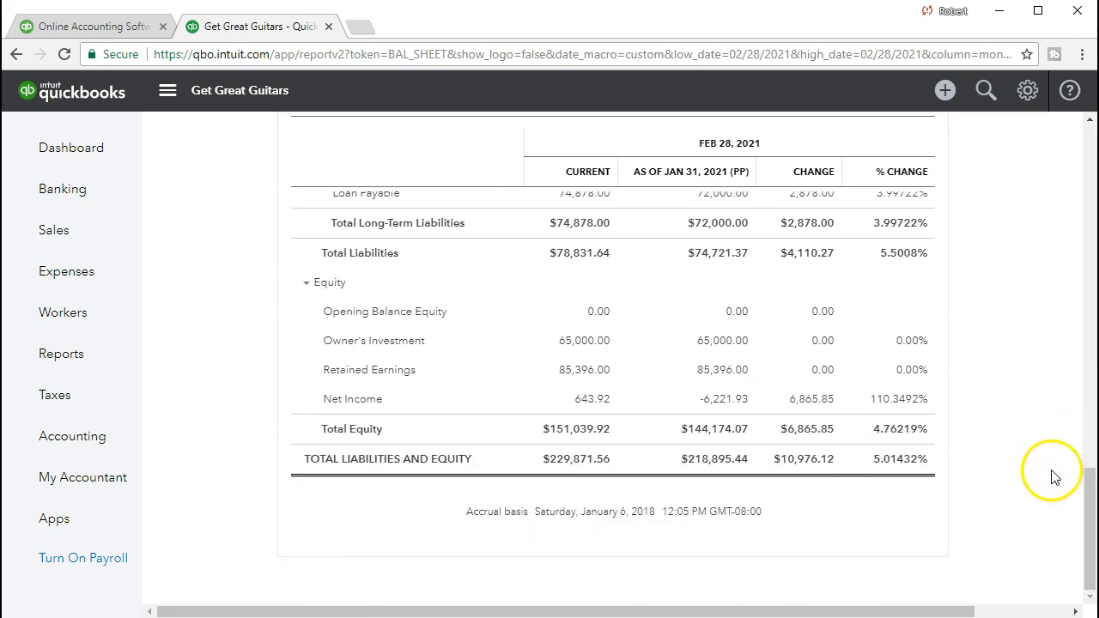
{"action": "left_click_drag", "start_coordinate": [1088, 515], "coordinate": [1058, 164]}
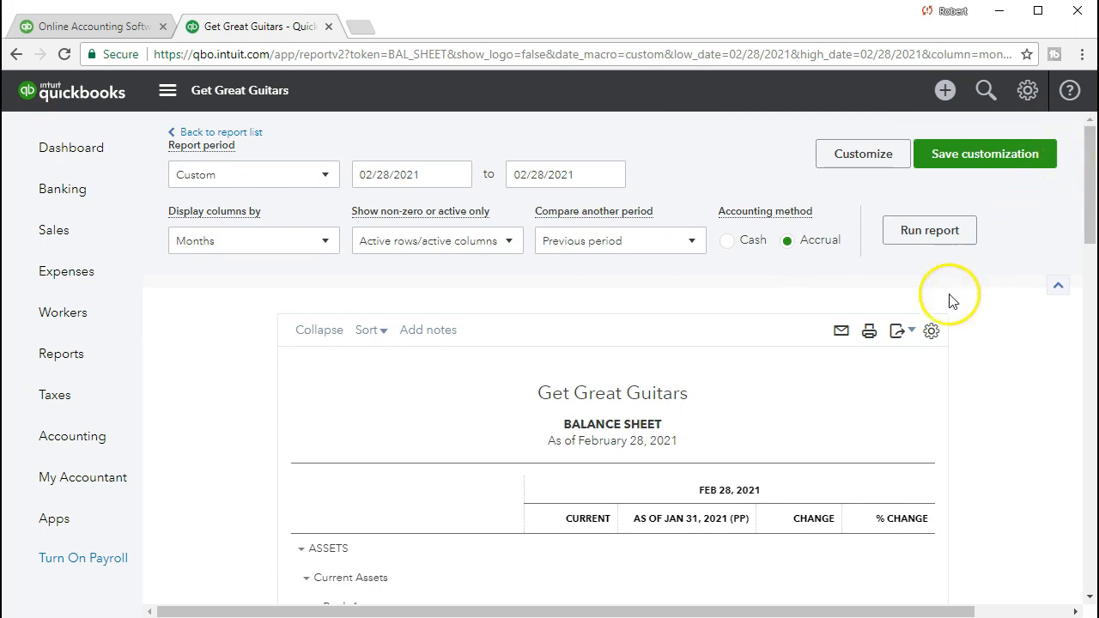
{"action": "left_click", "coordinate": [911, 335]}
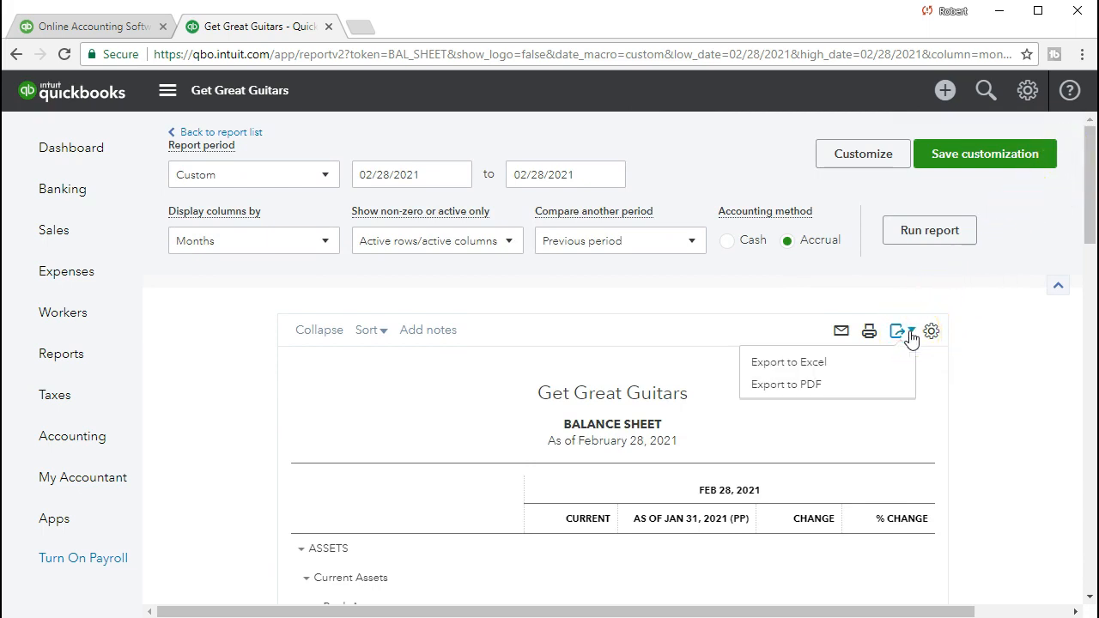
{"action": "left_click", "coordinate": [871, 361]}
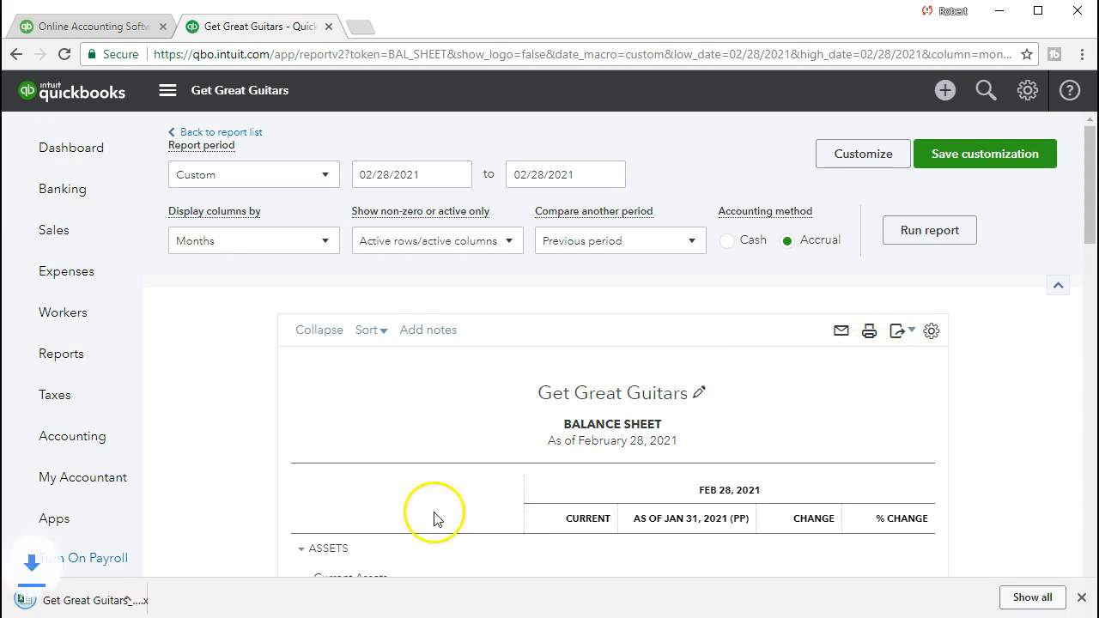
{"action": "left_click", "coordinate": [93, 600]}
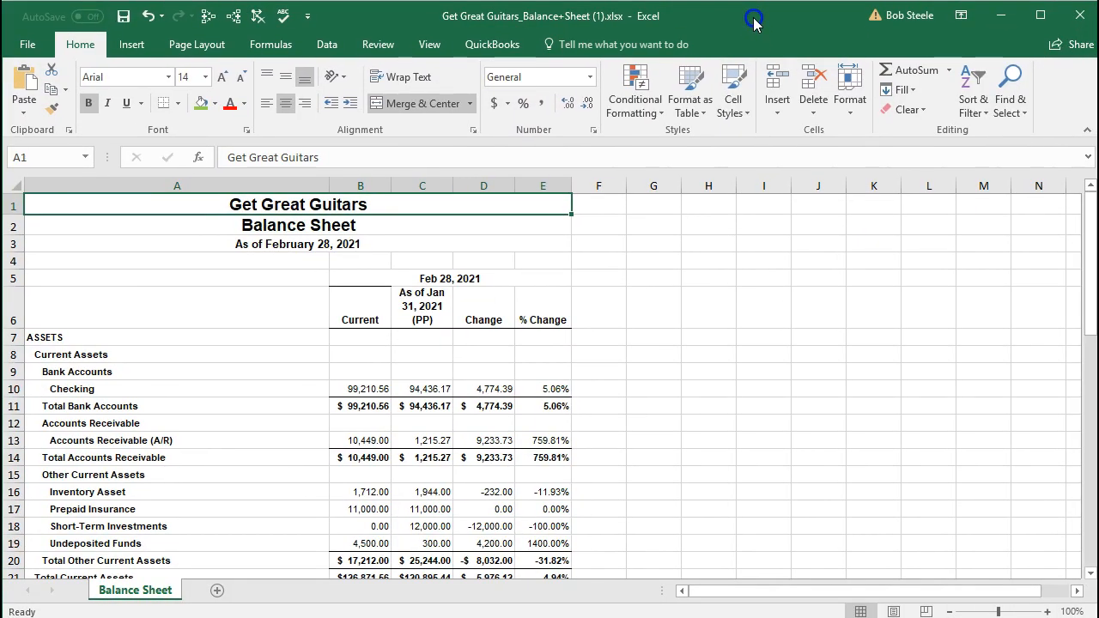
- Look over the exported balance sheet, save the workbook under its existing name in the Excel Docs 8 folder, and close it
{"action": "left_click", "coordinate": [699, 341]}
{"action": "scroll", "coordinate": [699, 341], "scroll_direction": "down", "scroll_amount": 4}
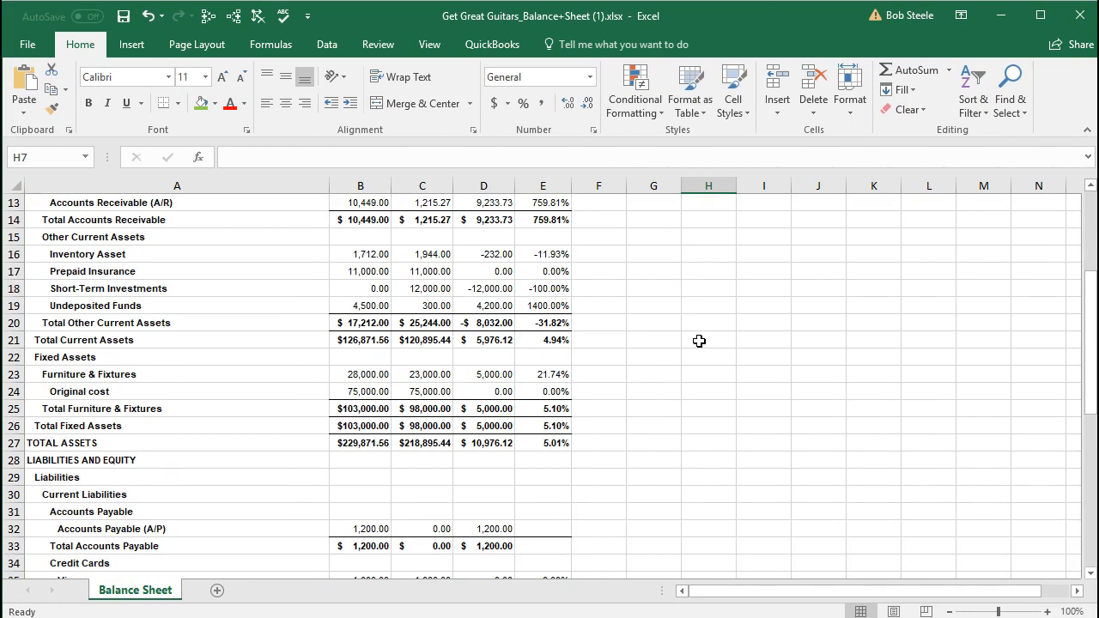
{"action": "scroll", "coordinate": [699, 341], "scroll_direction": "up", "scroll_amount": 4}
{"action": "left_click", "coordinate": [692, 343]}
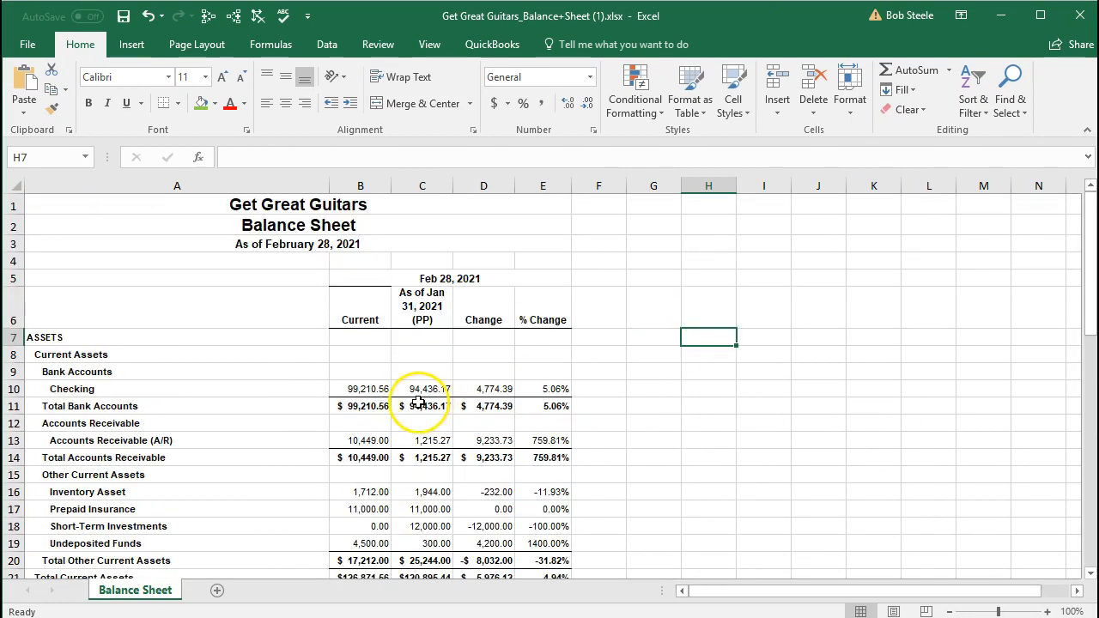
{"action": "left_click", "coordinate": [28, 49]}
{"action": "left_click", "coordinate": [63, 215]}
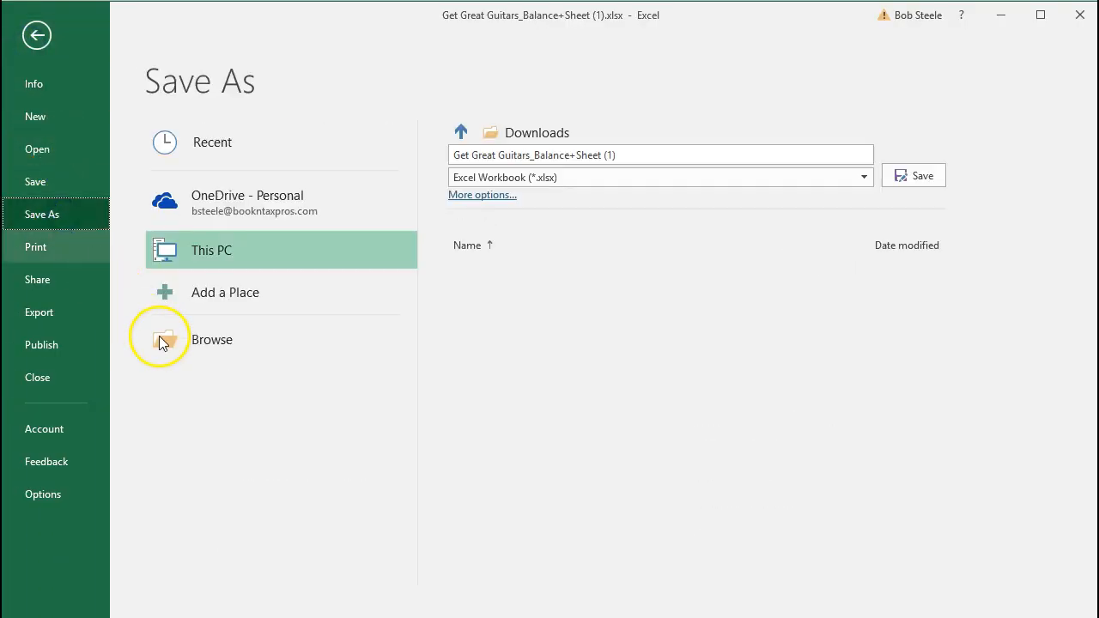
{"action": "left_click", "coordinate": [159, 340]}
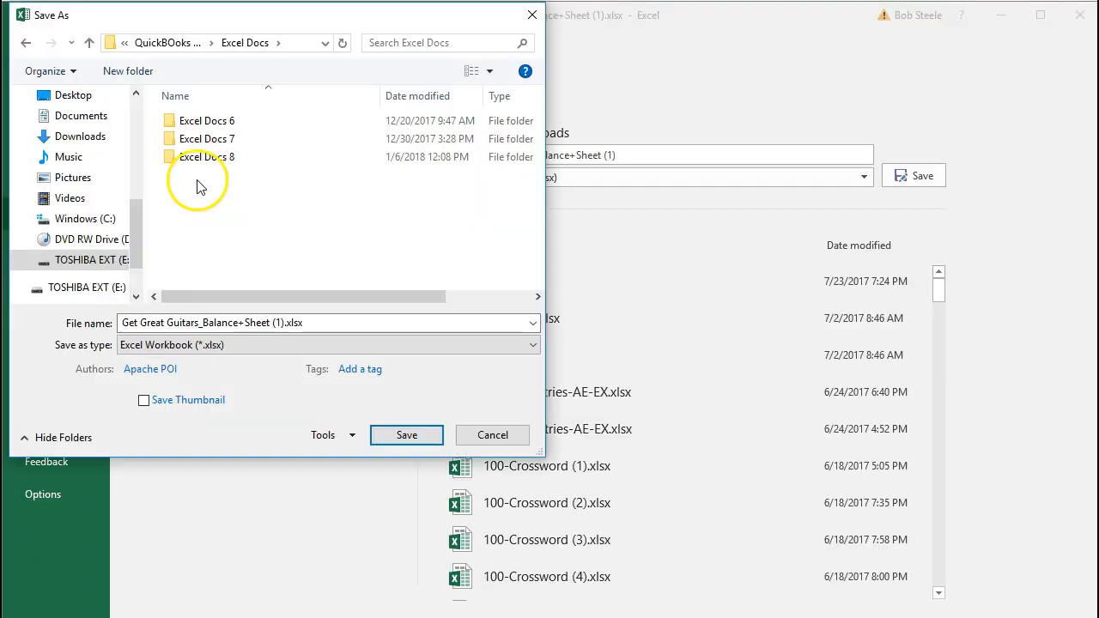
{"action": "double_click", "coordinate": [193, 165]}
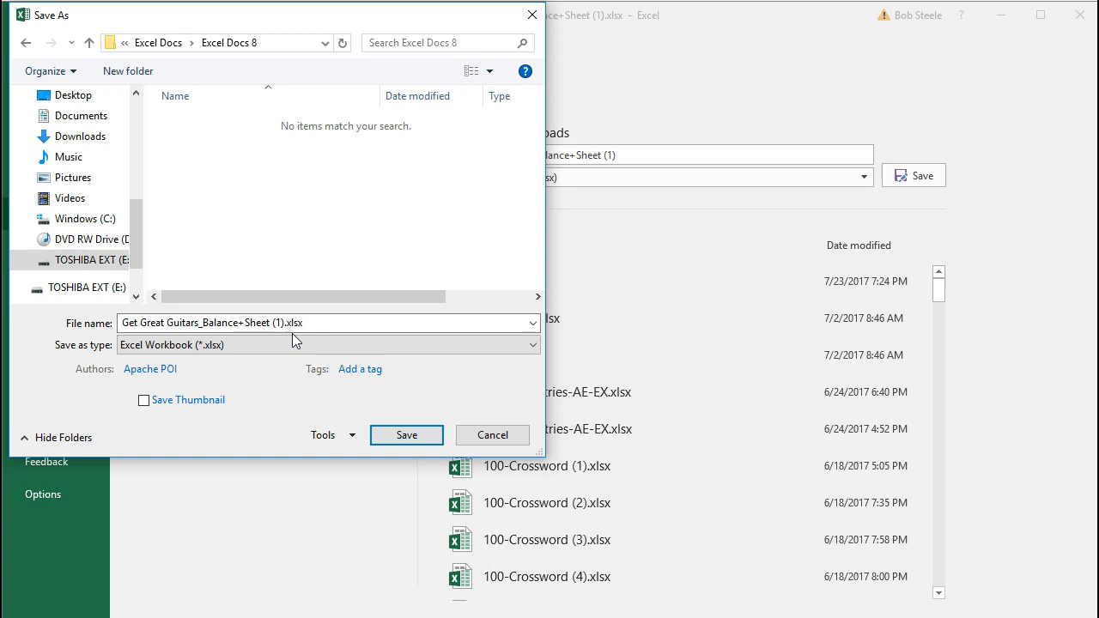
{"action": "left_click", "coordinate": [407, 435]}
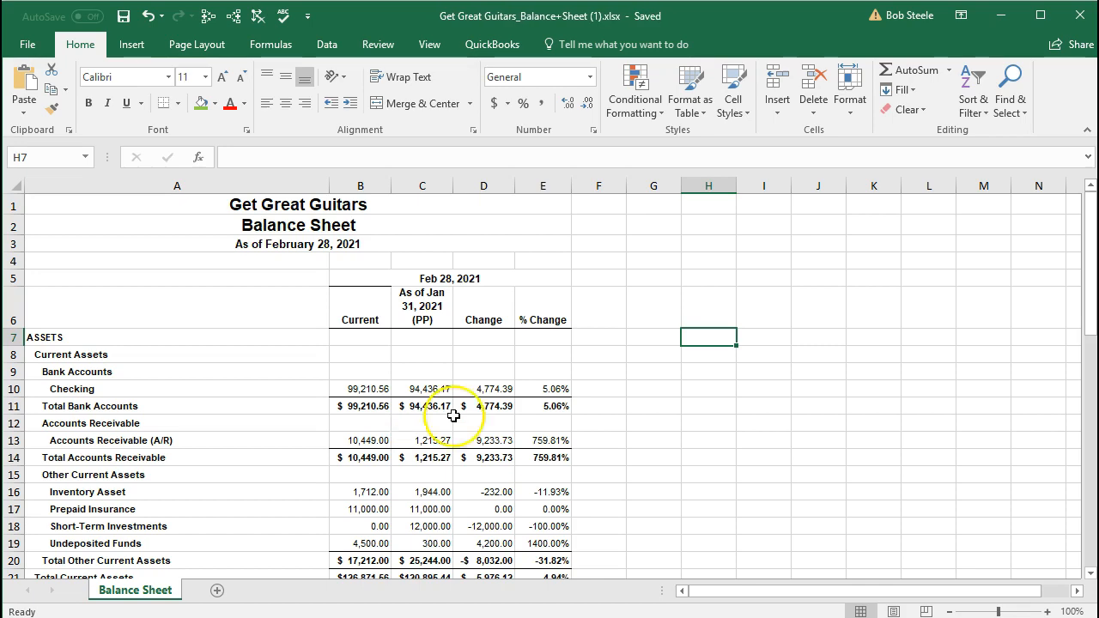
{"action": "left_click", "coordinate": [1079, 15]}
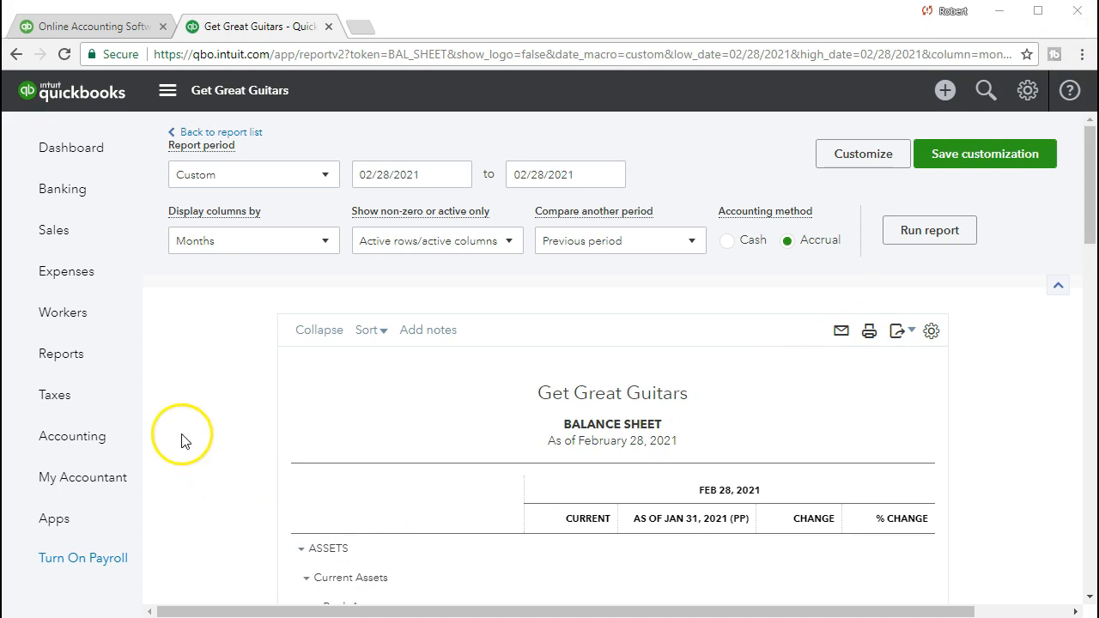
- Open the Profit and Loss report from the frequently run reports in QuickBooks
{"action": "left_click", "coordinate": [98, 370]}
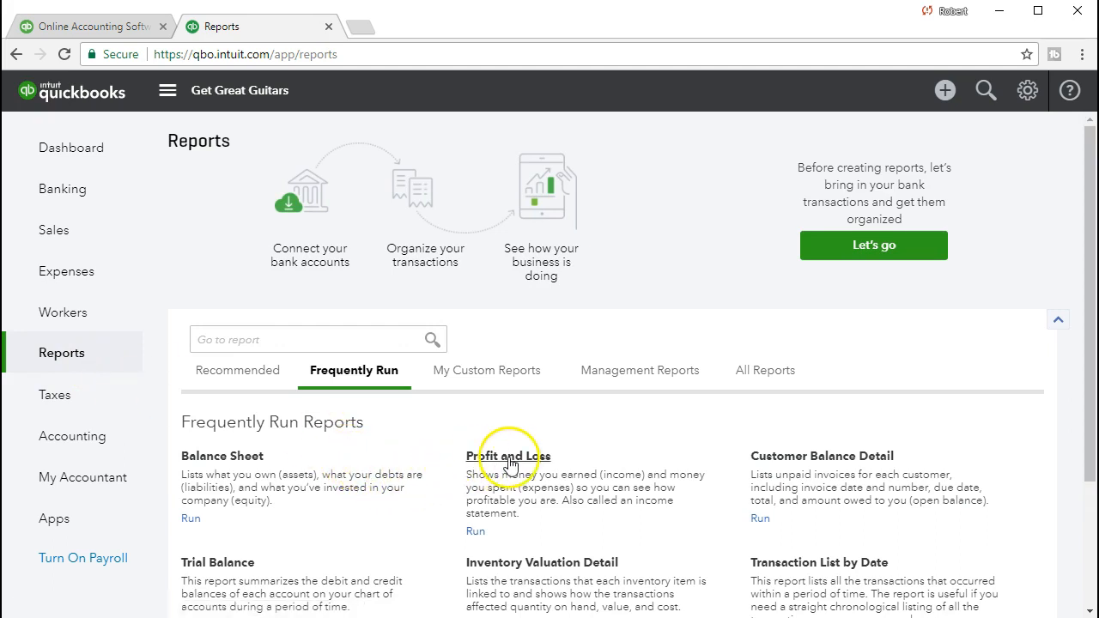
{"action": "left_click", "coordinate": [539, 461]}
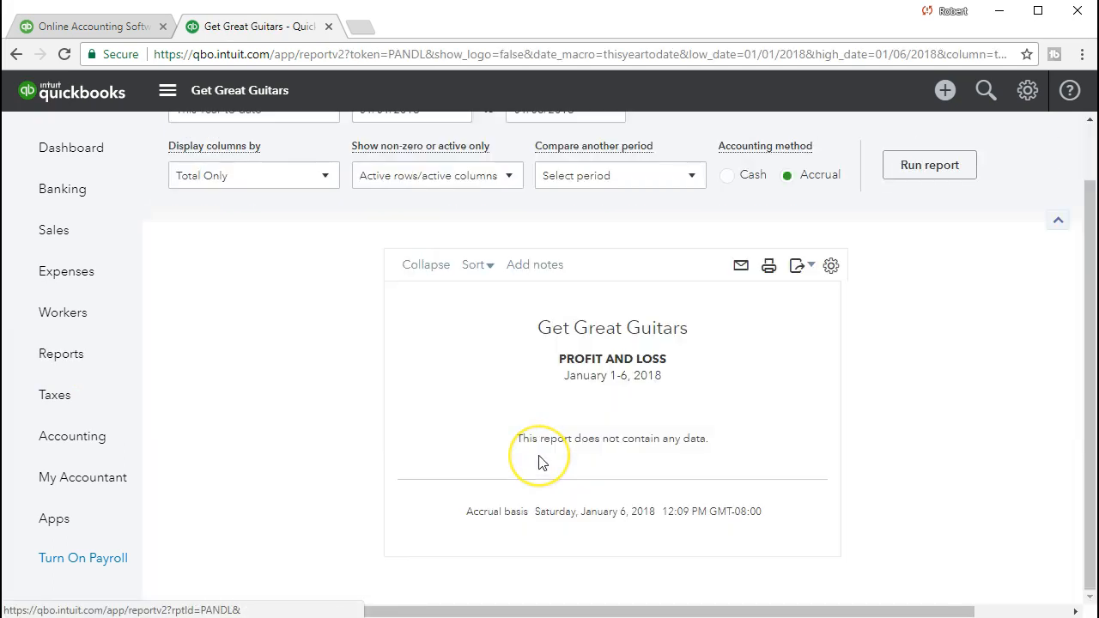
{"action": "scroll", "coordinate": [539, 457], "scroll_direction": "up", "scroll_amount": 1}
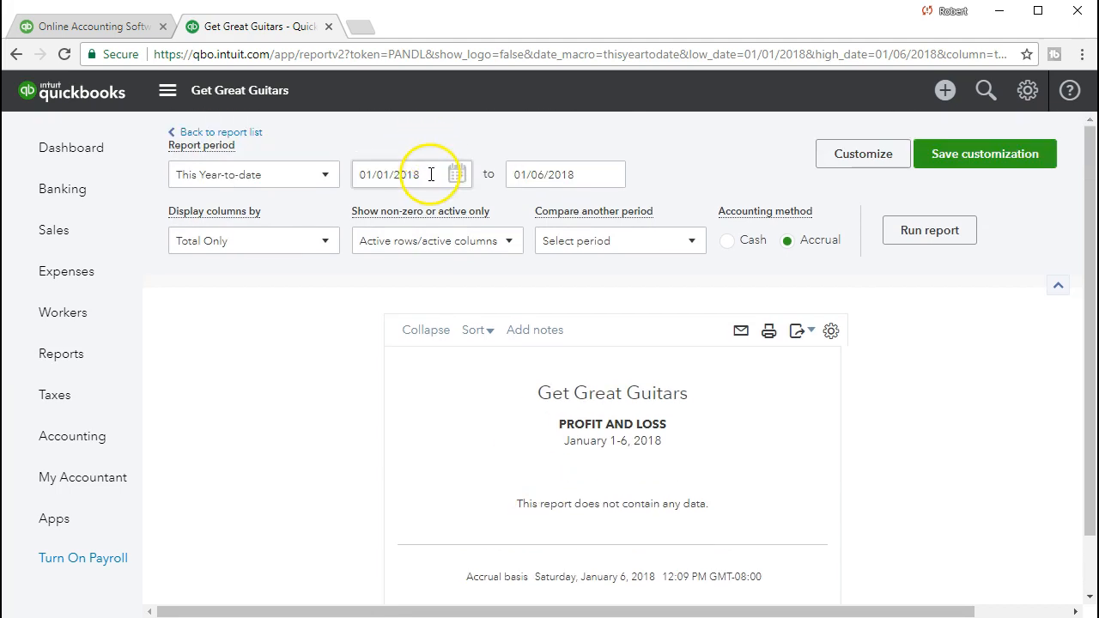
- Run the Profit and Loss report for the period 02/01/2021 to 02/28/2021
{"action": "left_click_drag", "start_coordinate": [421, 175], "coordinate": [299, 168]}
{"action": "type", "text": "0"}
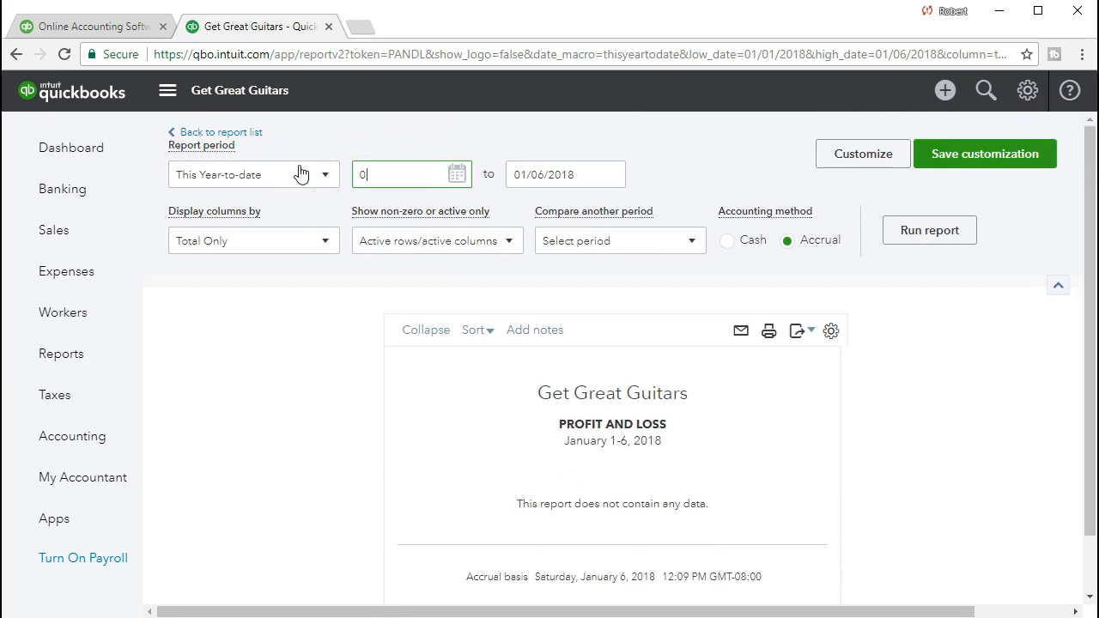
{"action": "type", "text": "2/01/2021"}
{"action": "key", "text": "Tab"}
{"action": "type", "text": "02/28/2021"}
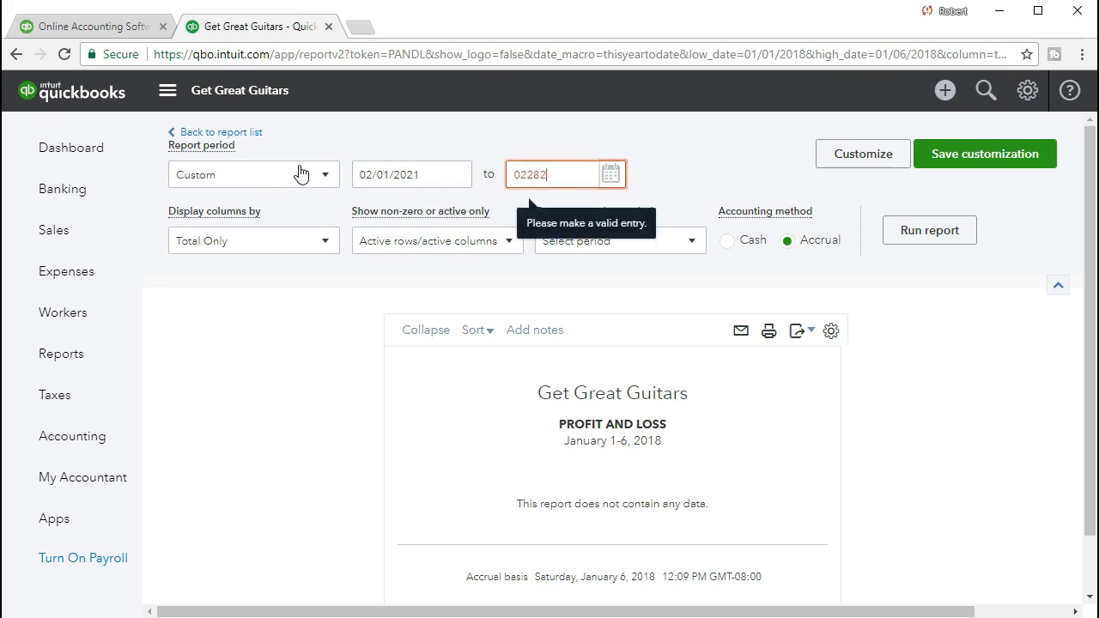
{"action": "key", "text": "Tab"}
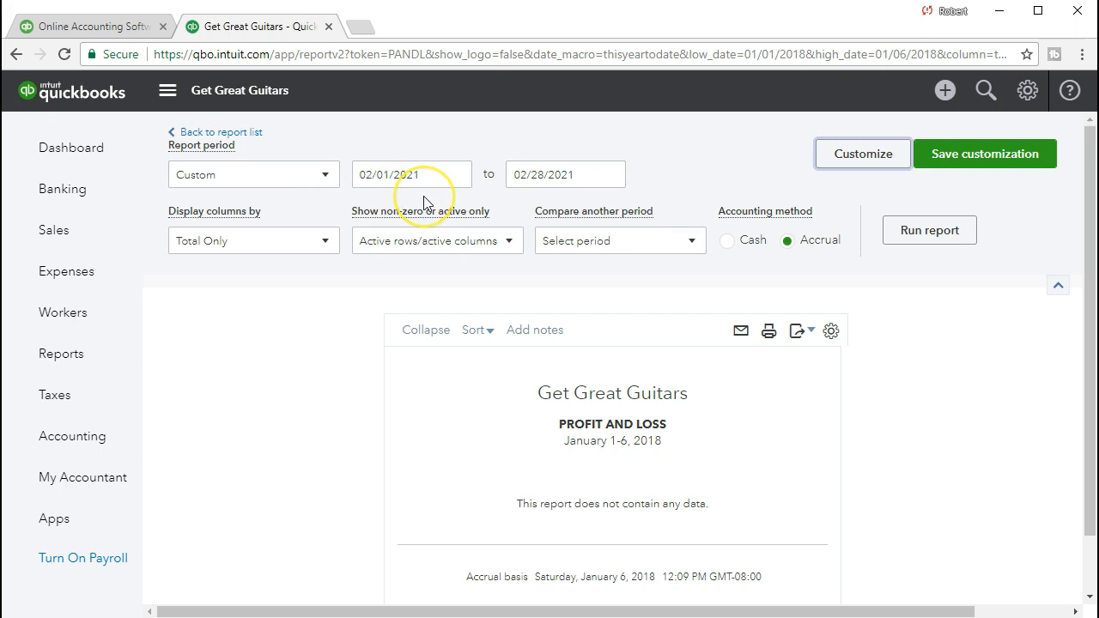
{"action": "left_click", "coordinate": [910, 246]}
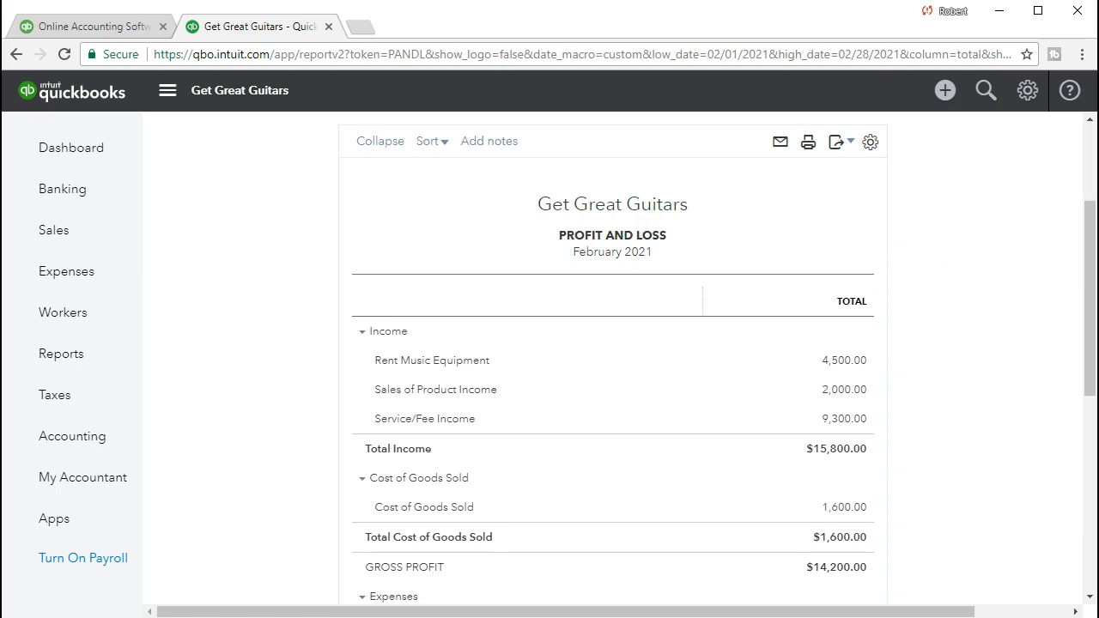
- Review the February 2021 Profit and Loss report from income, cost of goods sold and gross profit through expenses to net income
{"action": "scroll", "coordinate": [516, 481], "scroll_direction": "up", "scroll_amount": 2}
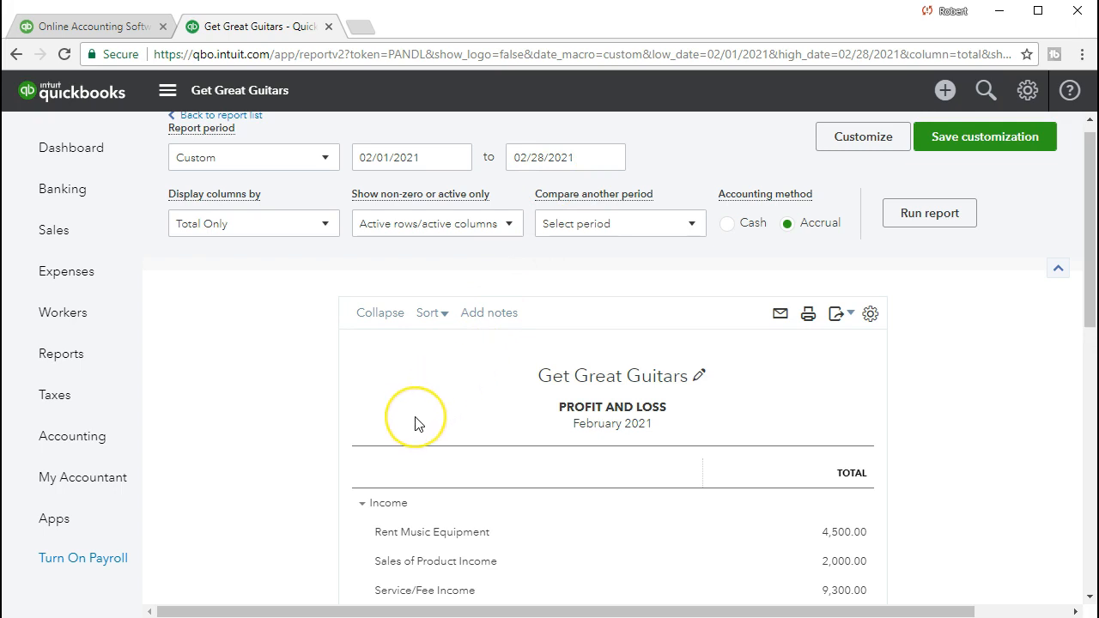
{"action": "scroll", "coordinate": [415, 423], "scroll_direction": "down", "scroll_amount": 1}
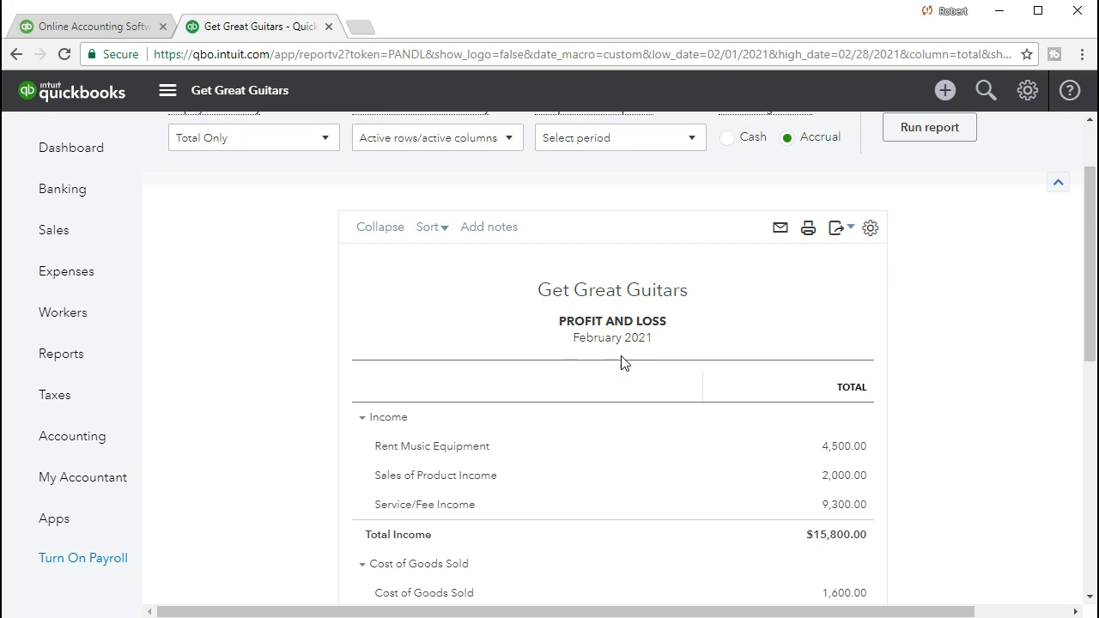
{"action": "scroll", "coordinate": [623, 363], "scroll_direction": "down", "scroll_amount": 2}
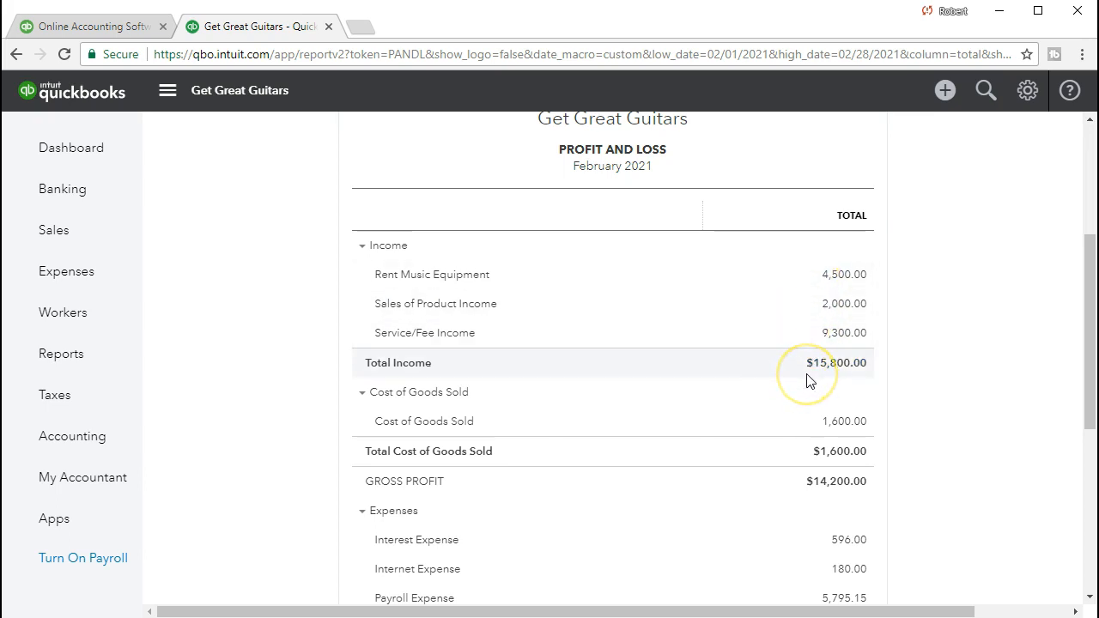
{"action": "scroll", "coordinate": [827, 426], "scroll_direction": "down", "scroll_amount": 2}
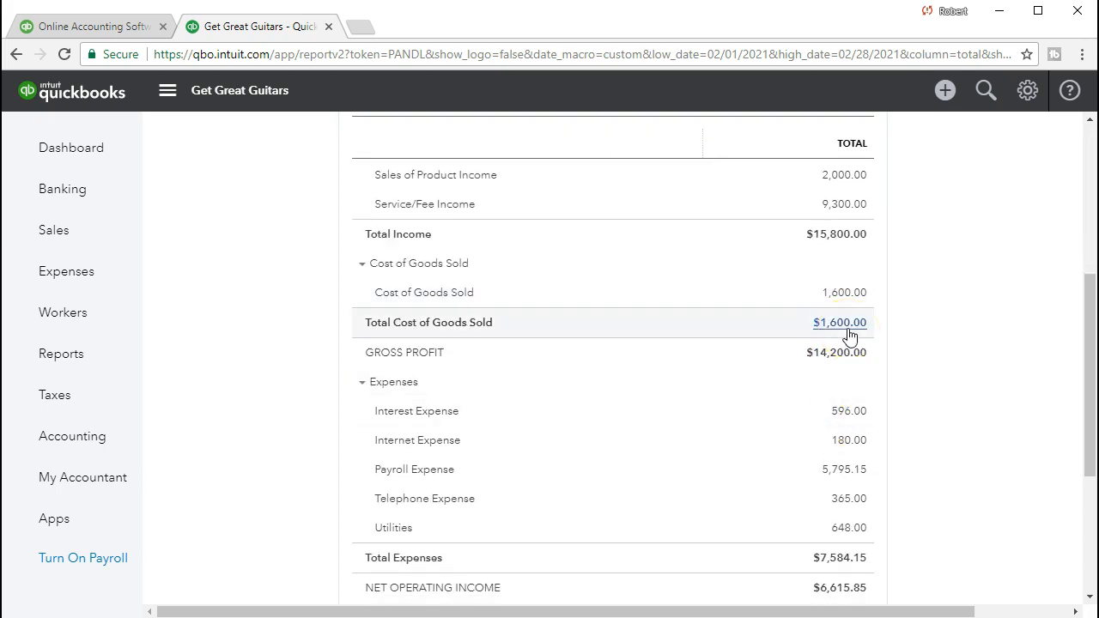
{"action": "scroll", "coordinate": [850, 337], "scroll_direction": "up", "scroll_amount": 2}
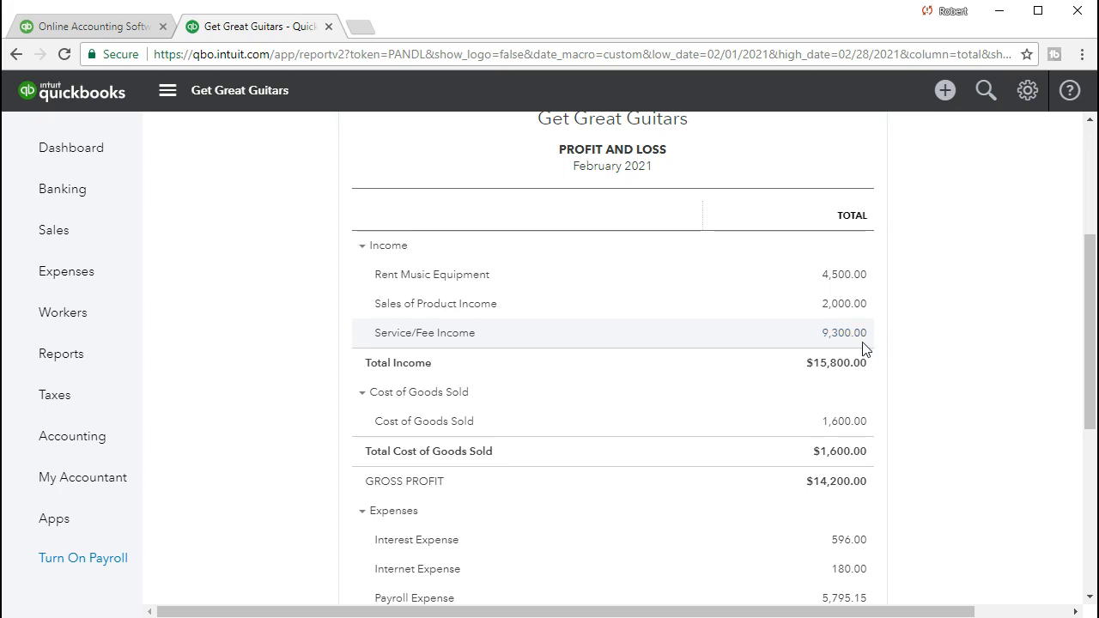
{"action": "left_click", "coordinate": [867, 283]}
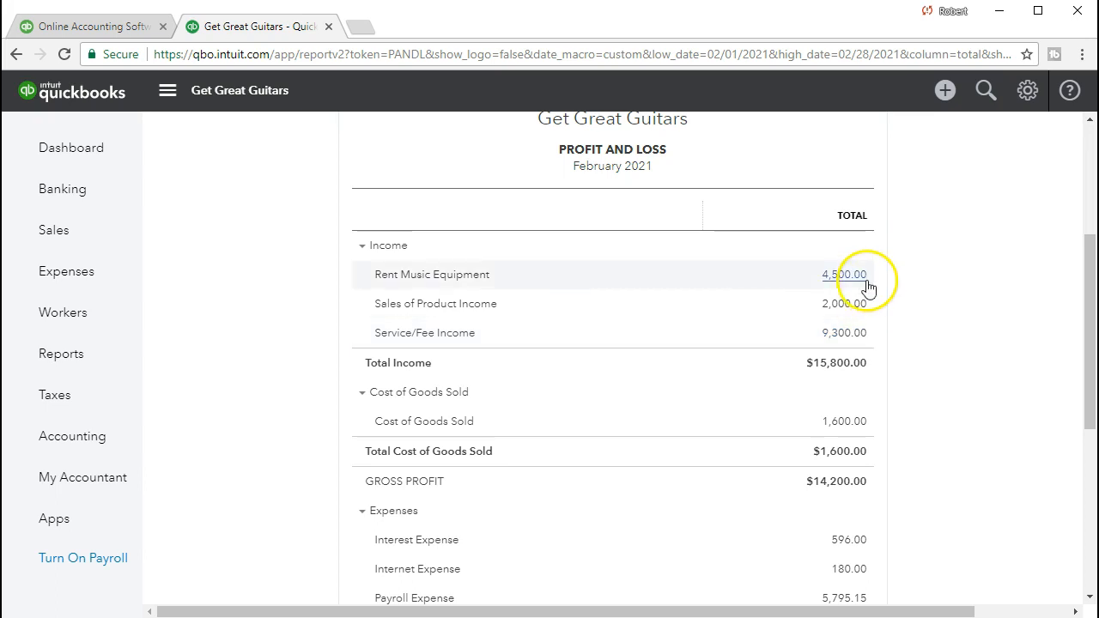
{"action": "scroll", "coordinate": [936, 401], "scroll_direction": "down", "scroll_amount": 3}
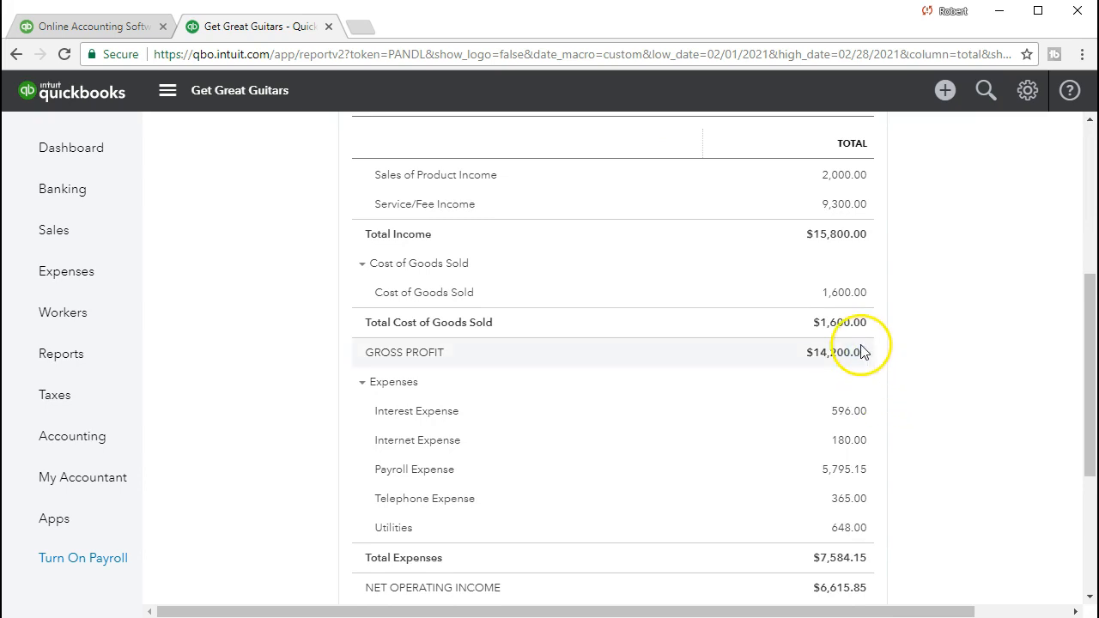
{"action": "scroll", "coordinate": [785, 430], "scroll_direction": "down", "scroll_amount": 2}
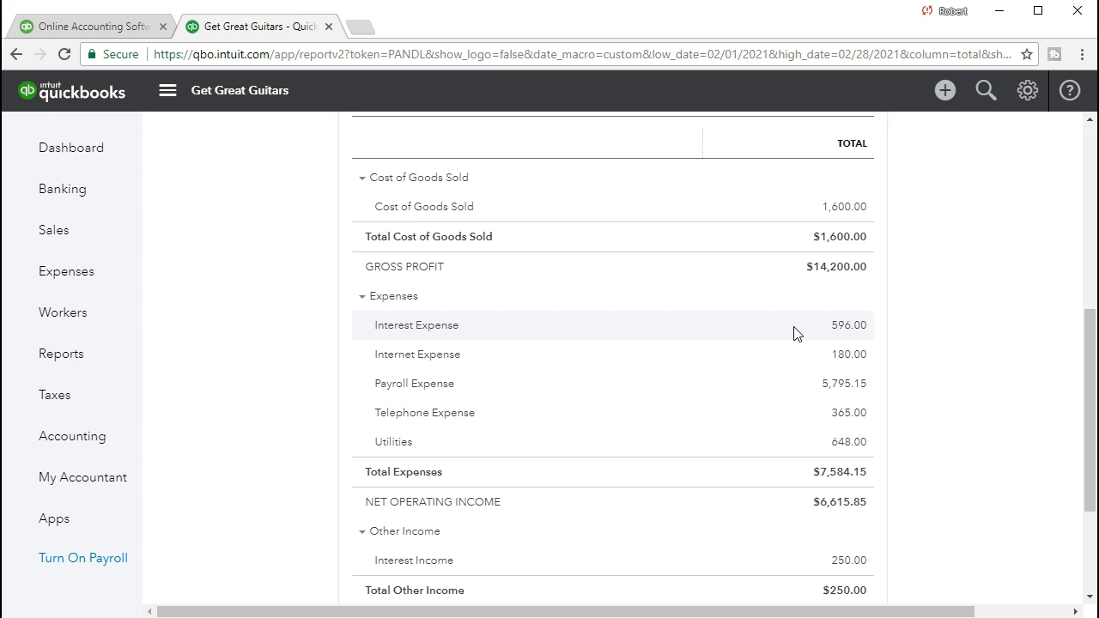
{"action": "scroll", "coordinate": [792, 334], "scroll_direction": "up", "scroll_amount": 5}
{"action": "left_click", "coordinate": [778, 303]}
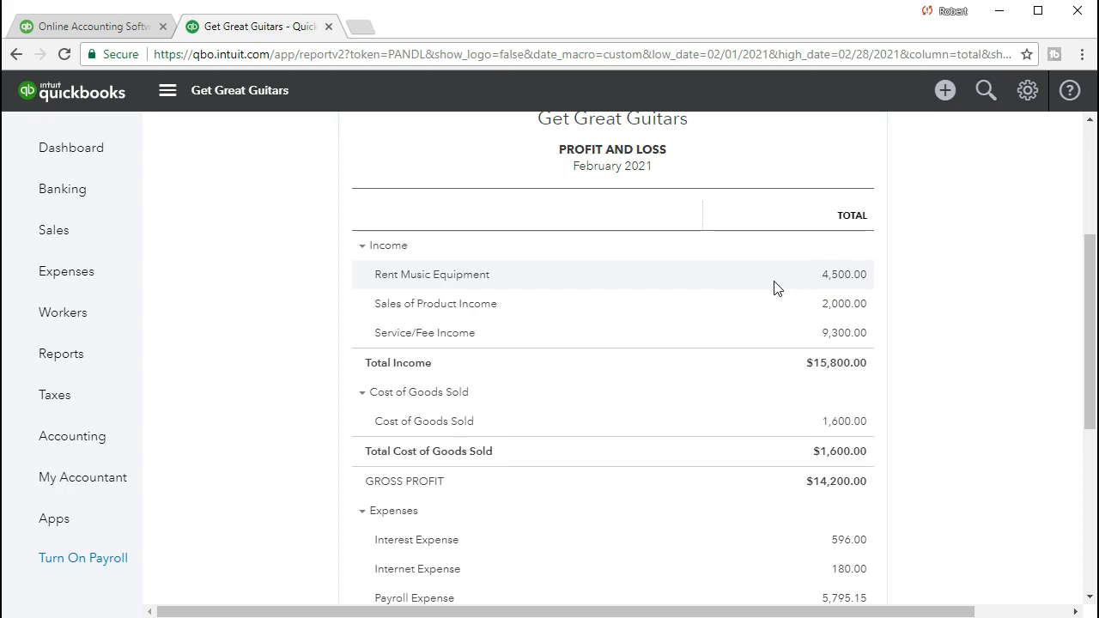
{"action": "left_click", "coordinate": [782, 359]}
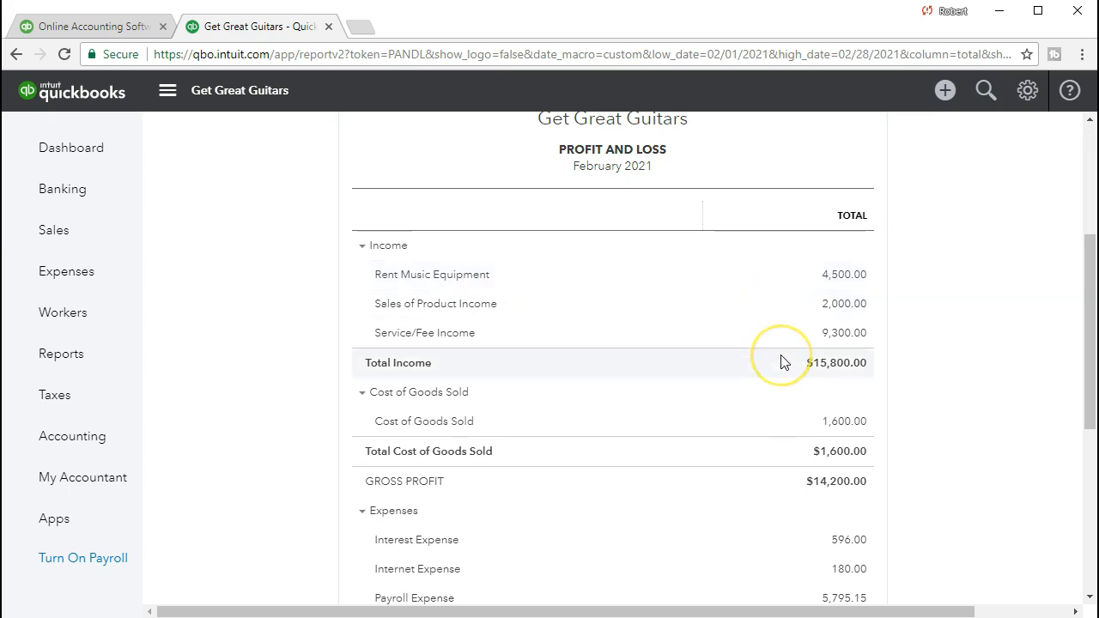
{"action": "scroll", "coordinate": [782, 359], "scroll_direction": "down", "scroll_amount": 5}
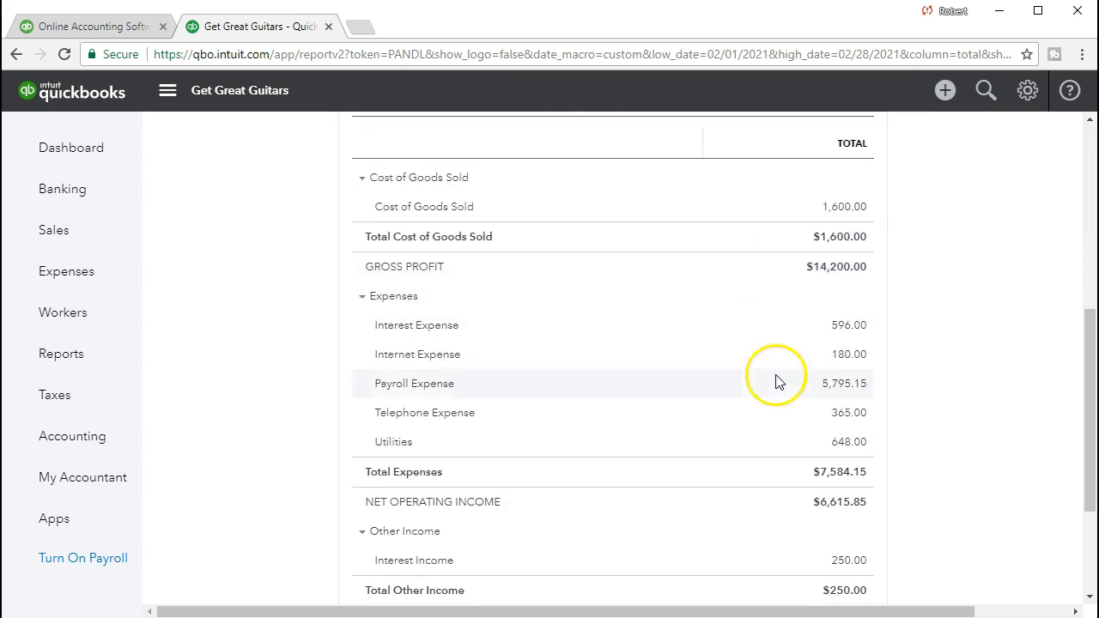
{"action": "scroll", "coordinate": [782, 477], "scroll_direction": "down", "scroll_amount": 1}
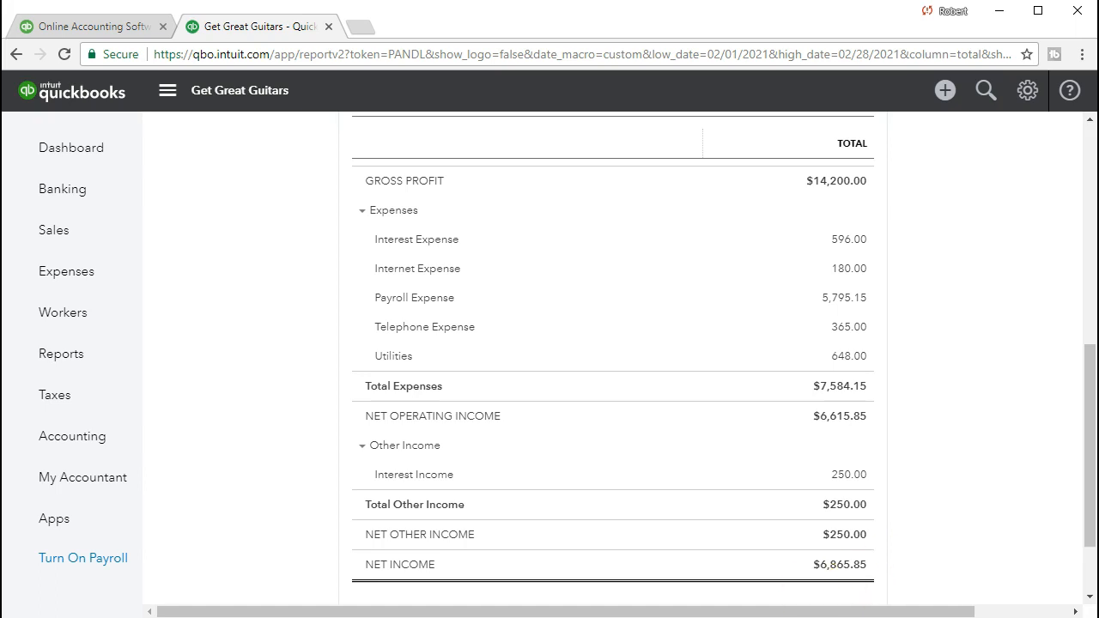
{"action": "scroll", "coordinate": [791, 523], "scroll_direction": "down", "scroll_amount": 2}
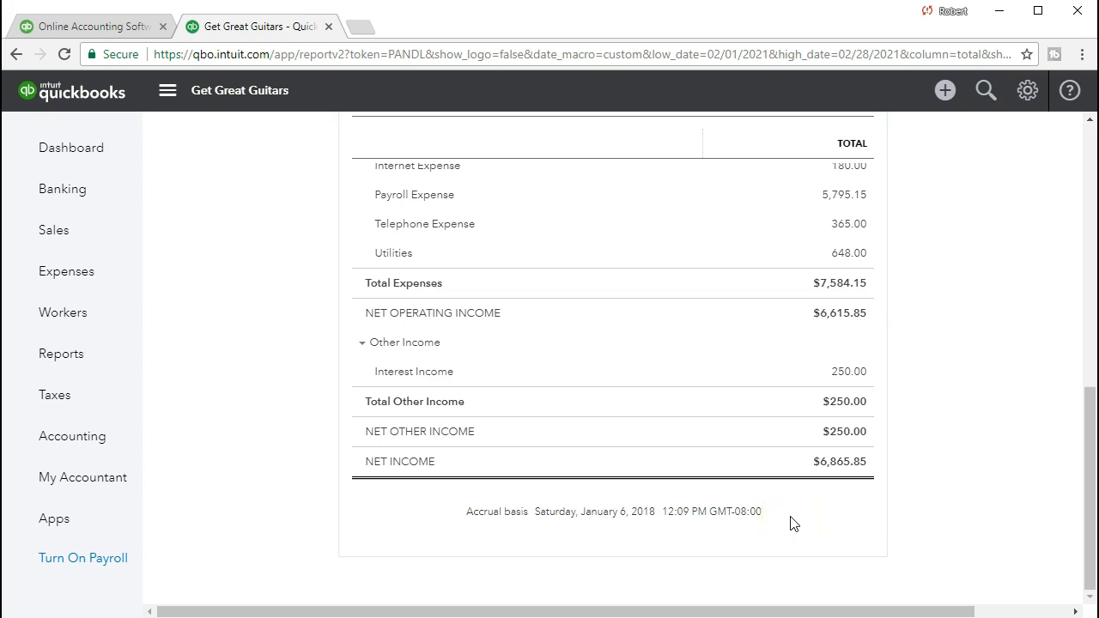
{"action": "scroll", "coordinate": [792, 523], "scroll_direction": "up", "scroll_amount": 5}
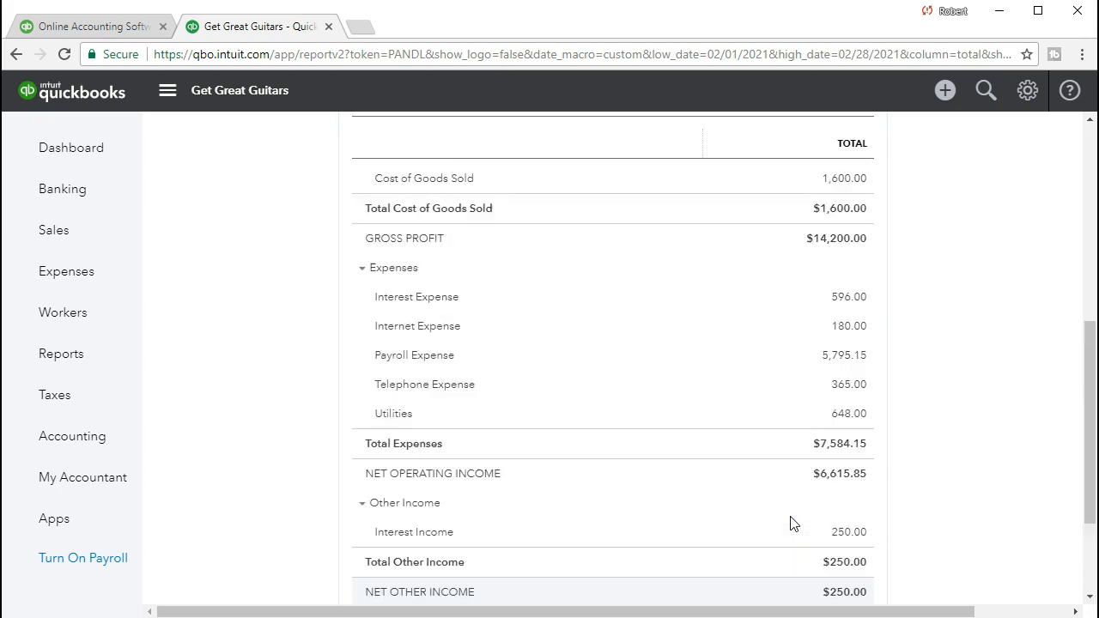
{"action": "scroll", "coordinate": [791, 523], "scroll_direction": "up", "scroll_amount": 3}
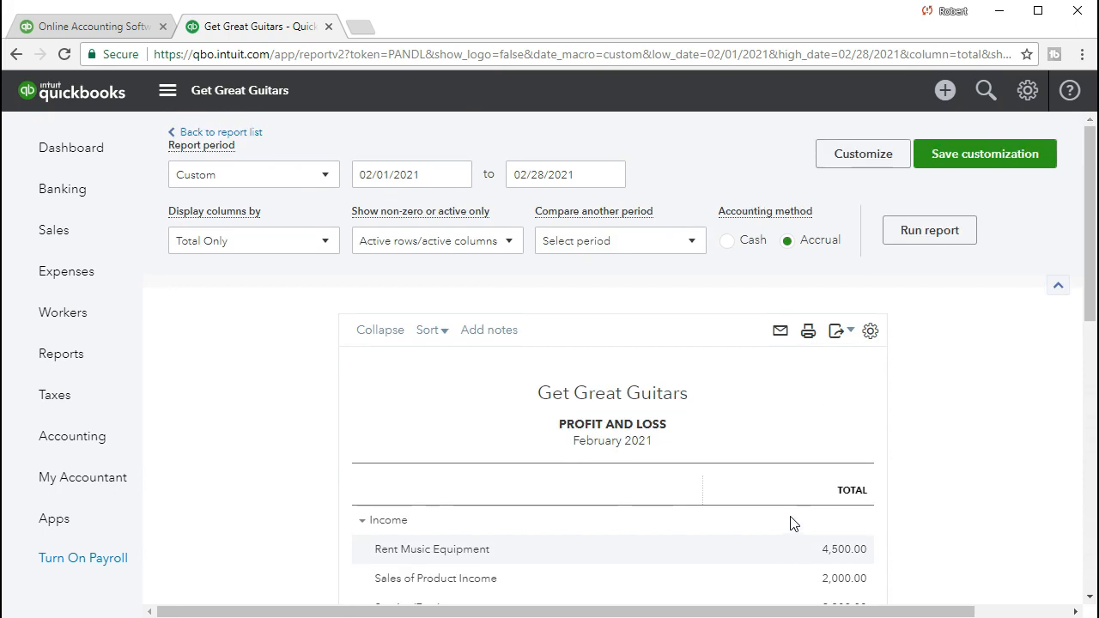
- Customize the Profit and Loss report to compare with the previous period (PP), and rerun it
{"action": "left_click", "coordinate": [862, 167]}
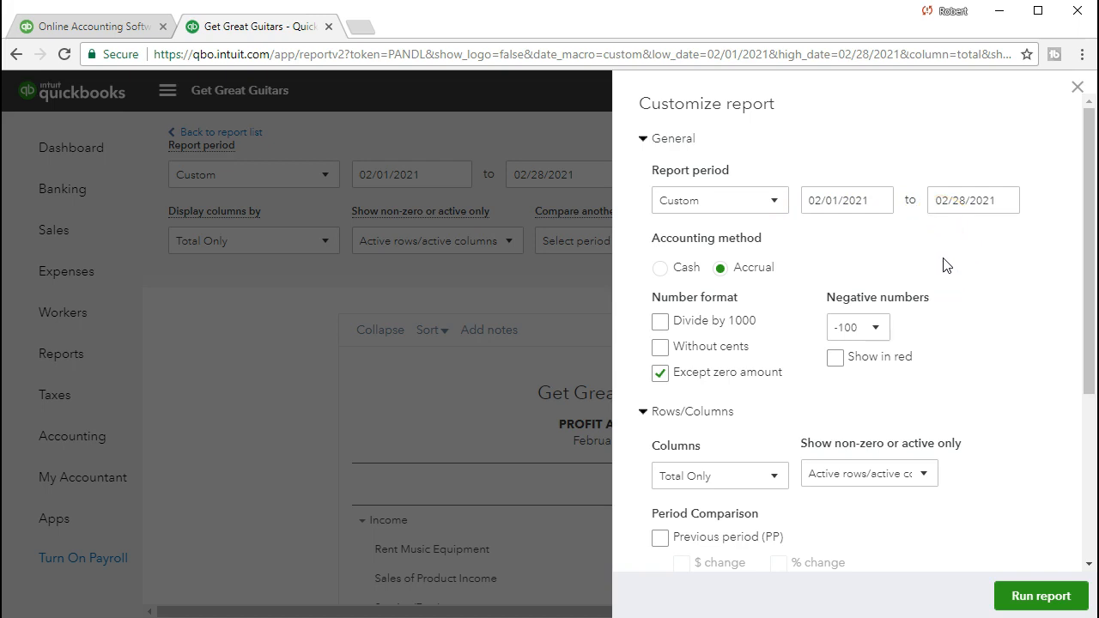
{"action": "scroll", "coordinate": [944, 263], "scroll_direction": "down", "scroll_amount": 3}
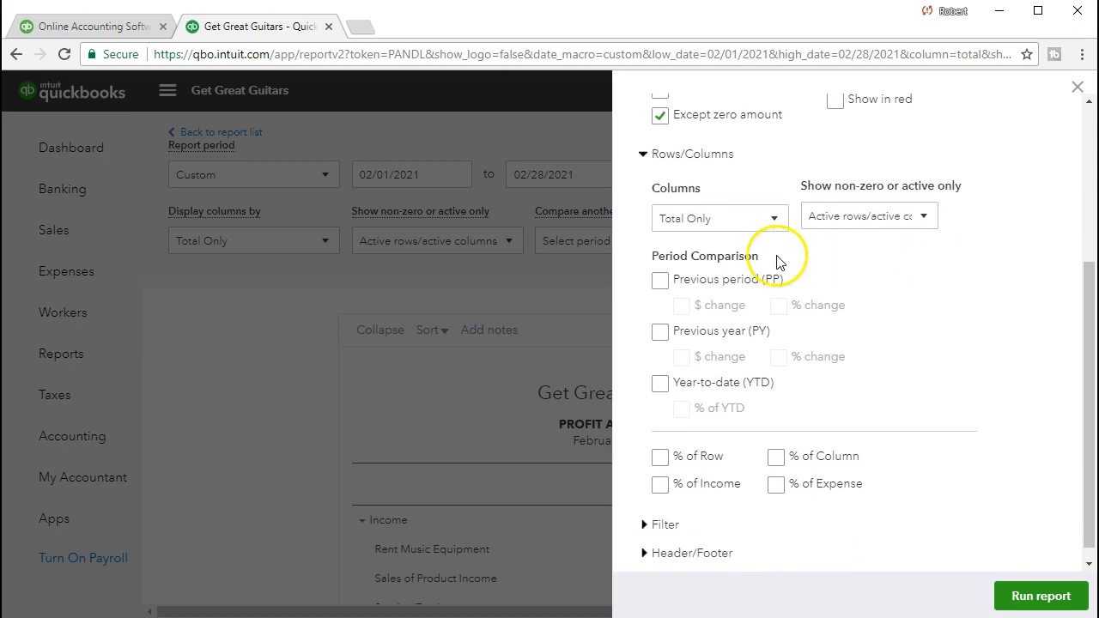
{"action": "left_click", "coordinate": [666, 281]}
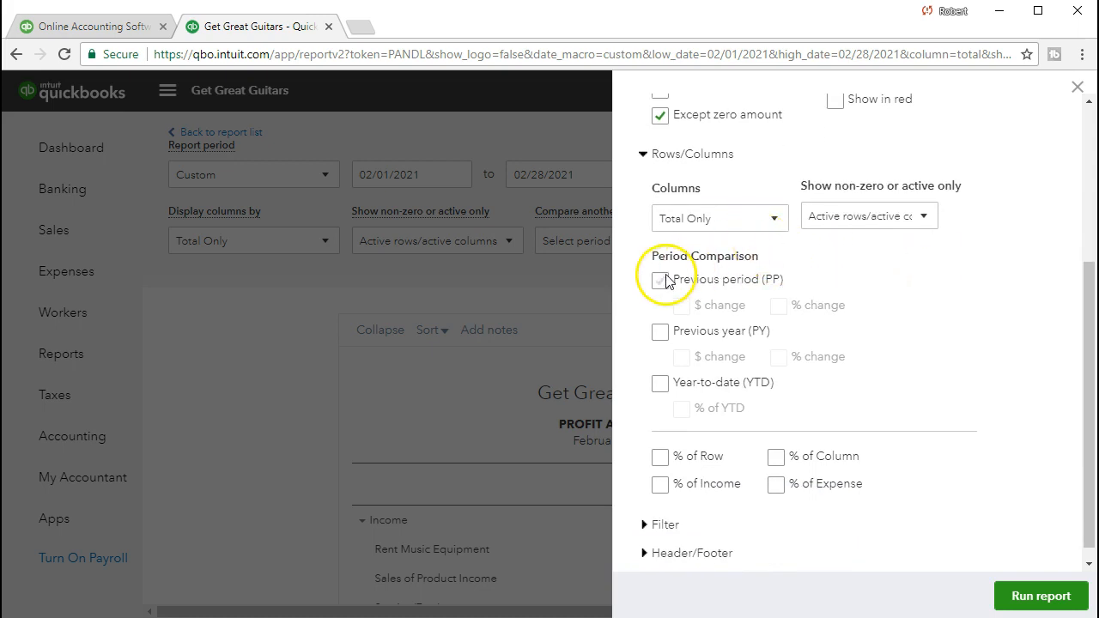
{"action": "left_click", "coordinate": [714, 277]}
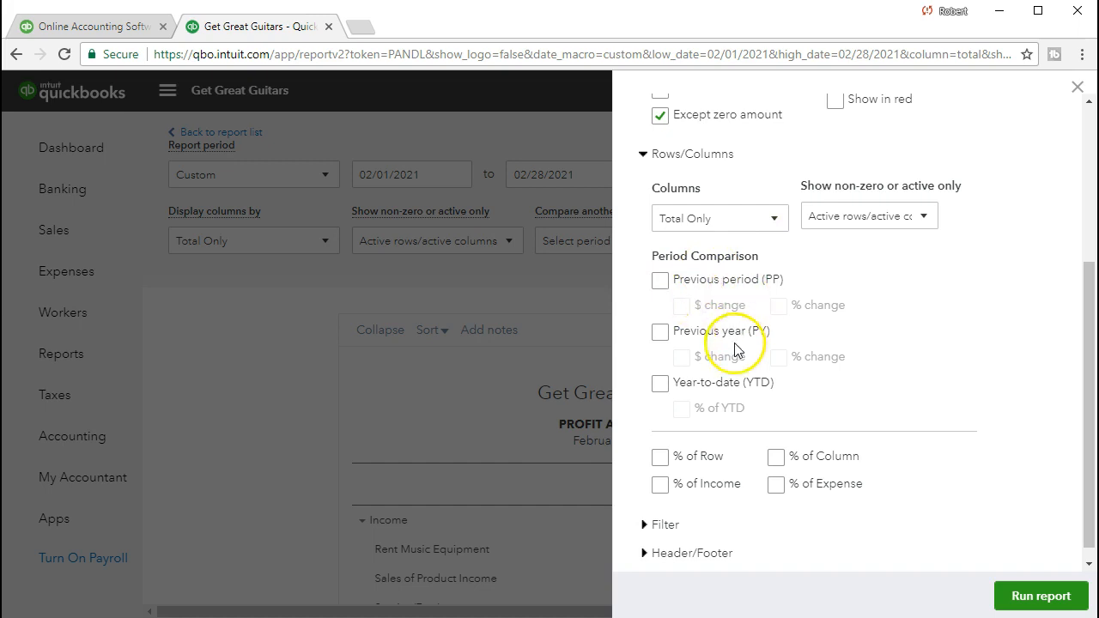
{"action": "left_click", "coordinate": [659, 281]}
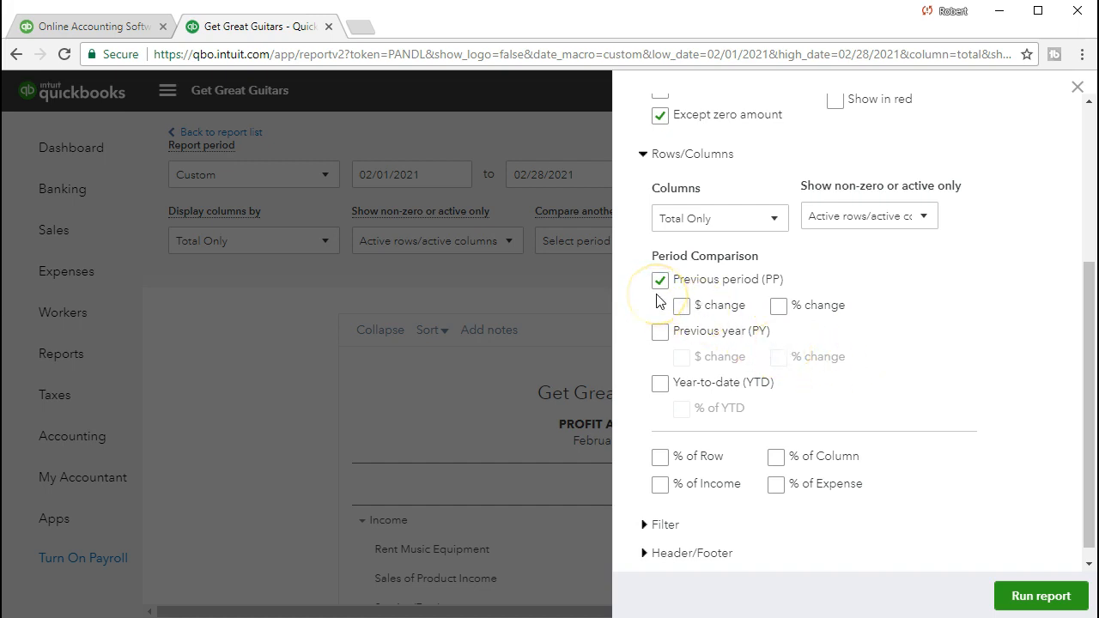
{"action": "left_click", "coordinate": [1020, 598]}
{"action": "scroll", "coordinate": [944, 498], "scroll_direction": "down", "scroll_amount": 2}
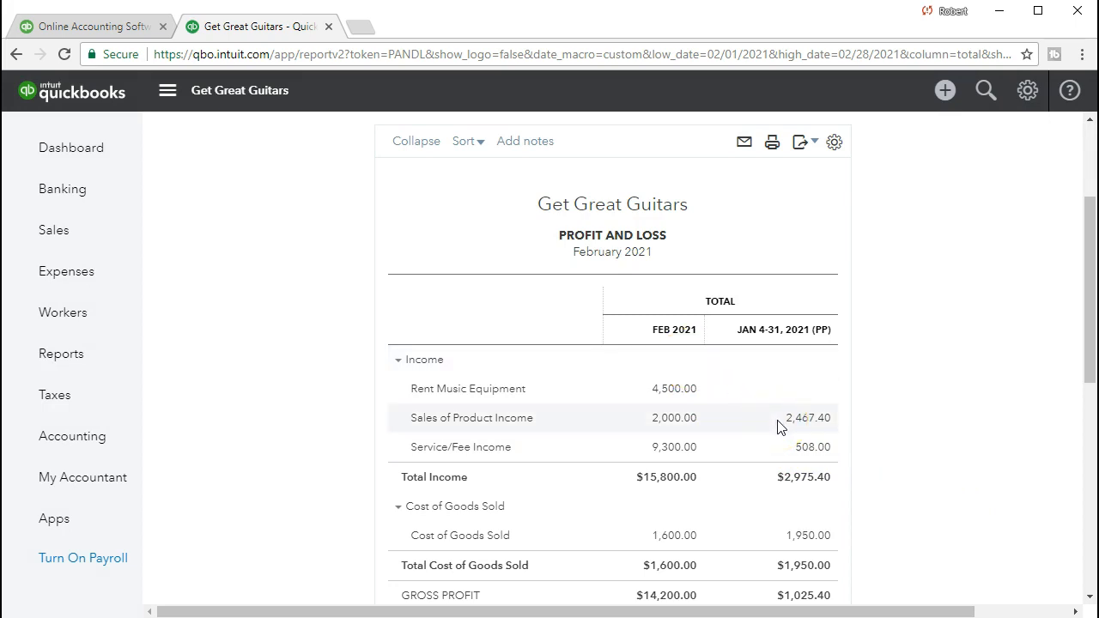
{"action": "left_click", "coordinate": [559, 503]}
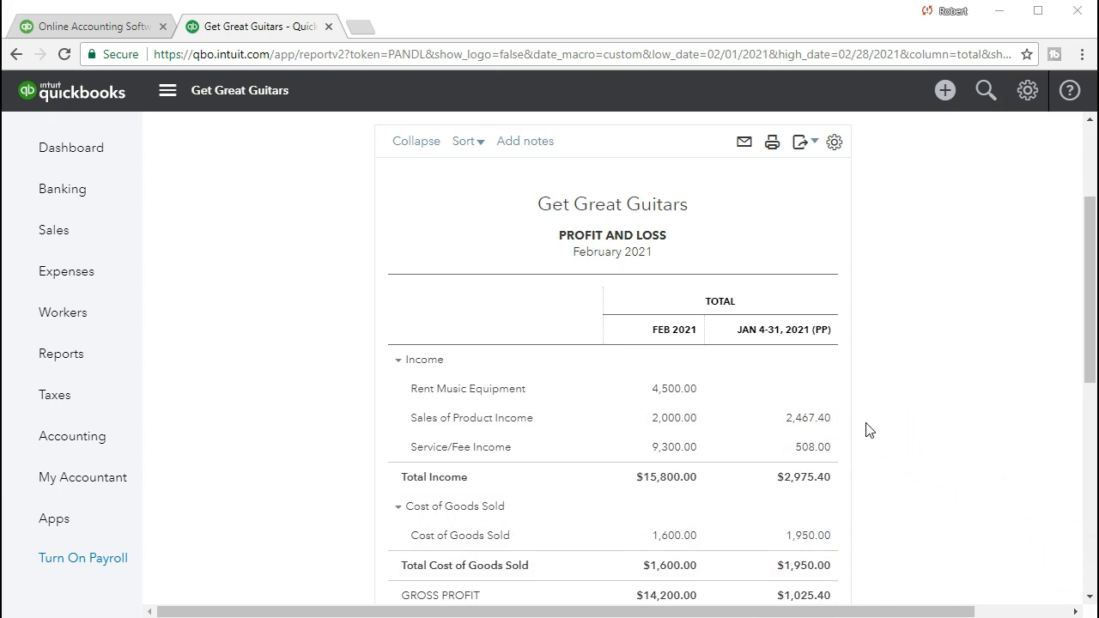
- Add the $ change and % change columns to the previous period comparison and rerun the report
{"action": "scroll", "coordinate": [866, 430], "scroll_direction": "up", "scroll_amount": 3}
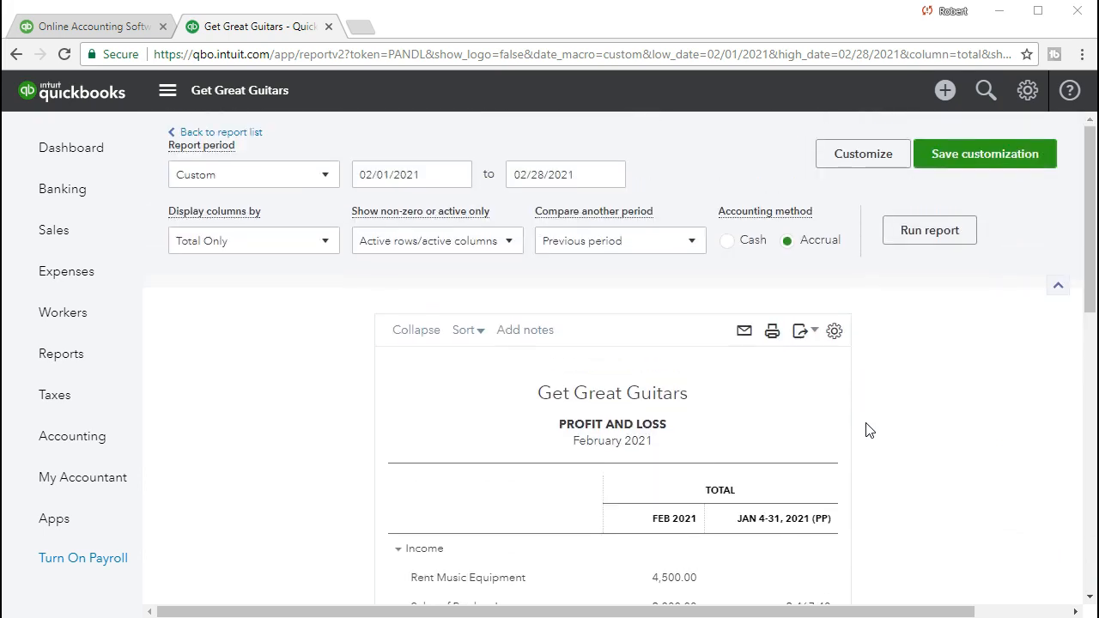
{"action": "left_click", "coordinate": [863, 155]}
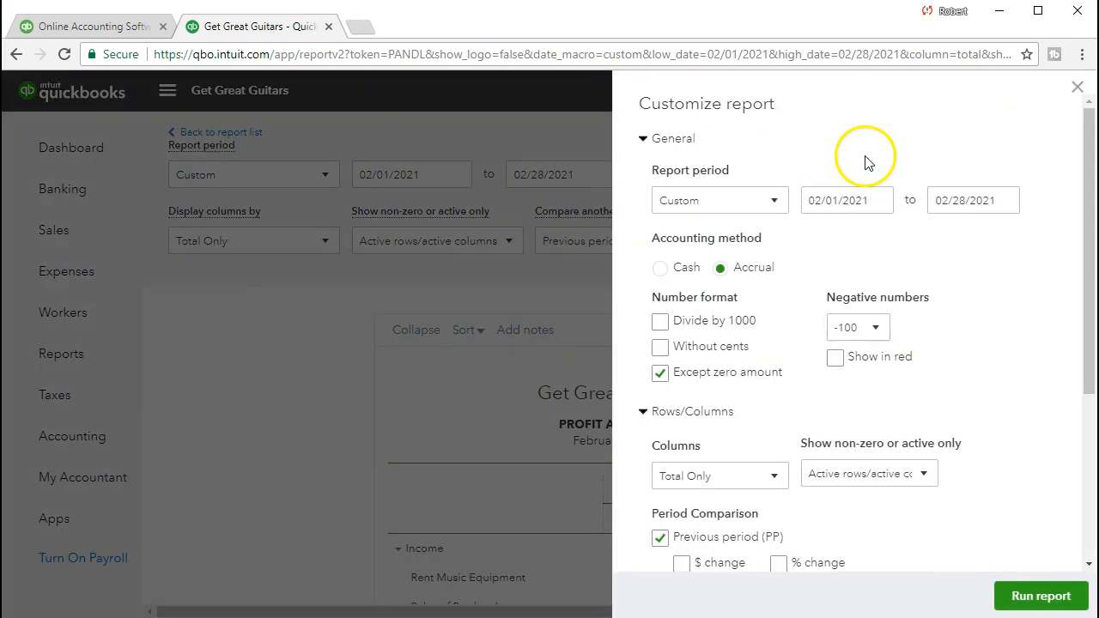
{"action": "scroll", "coordinate": [842, 318], "scroll_direction": "down", "scroll_amount": 1}
{"action": "scroll", "coordinate": [848, 324], "scroll_direction": "down", "scroll_amount": 1}
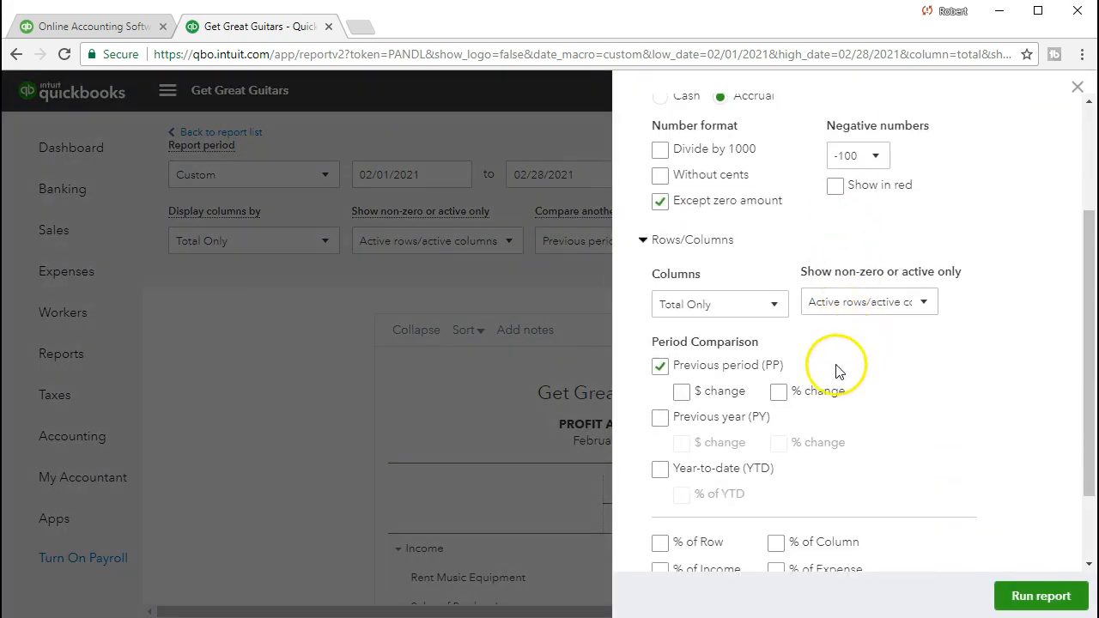
{"action": "left_click", "coordinate": [681, 392]}
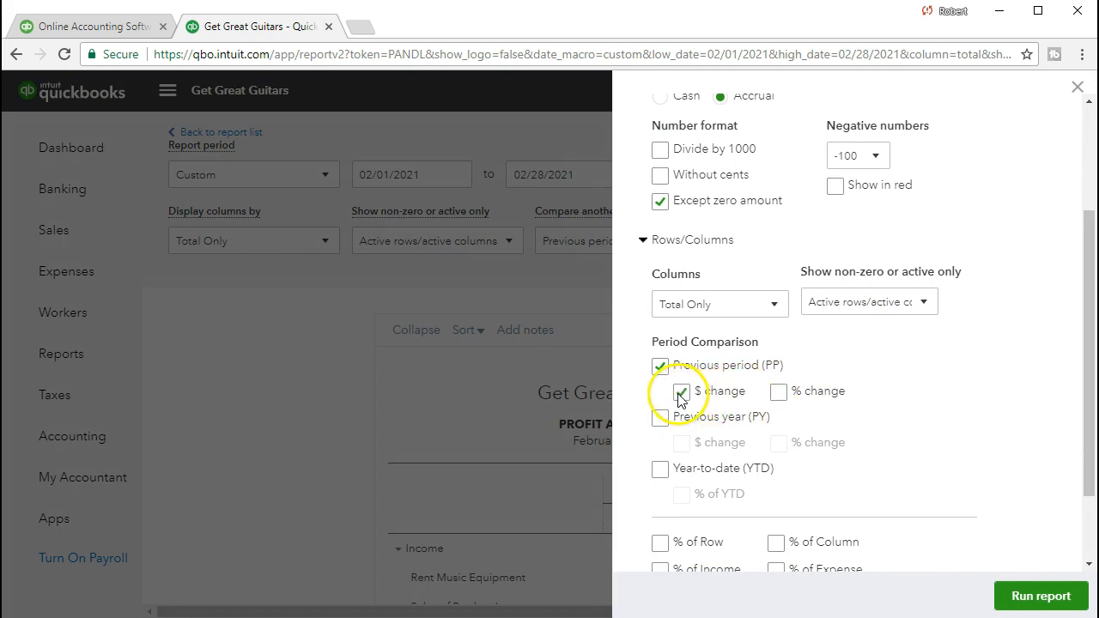
{"action": "left_click", "coordinate": [778, 394]}
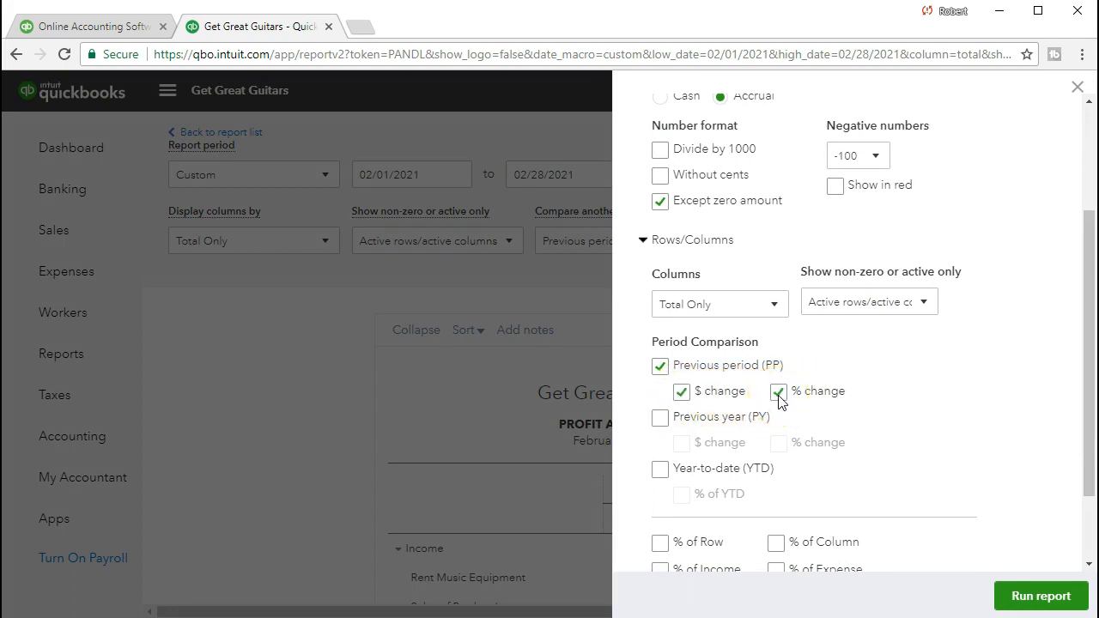
{"action": "left_click", "coordinate": [1019, 605]}
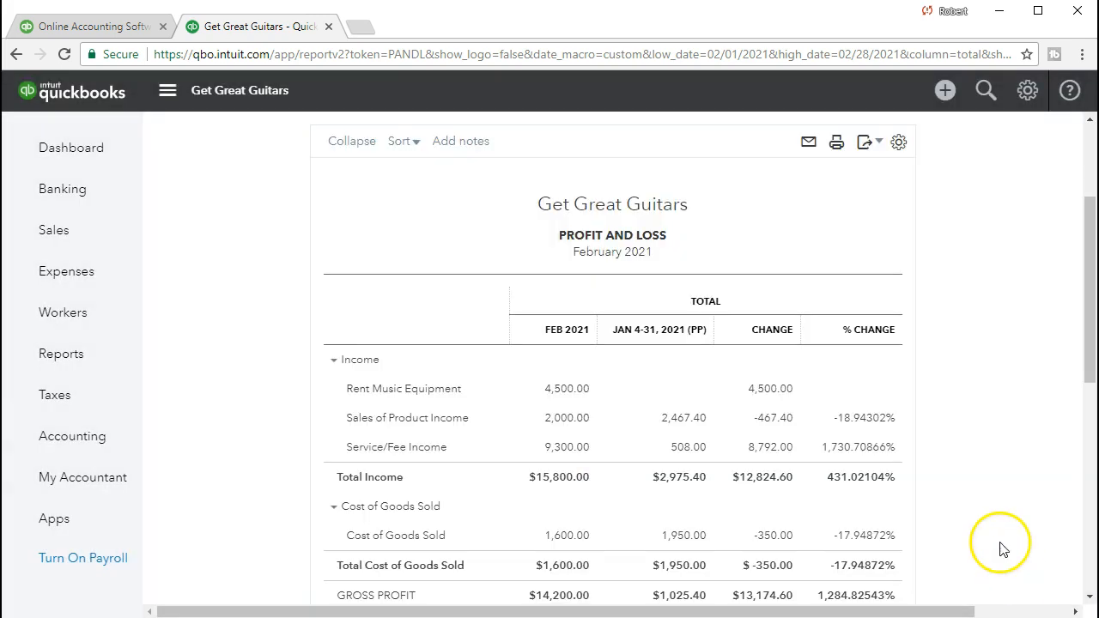
- Switch to Calculator and subtract 2975.4 from 15800 to check the dollar change in Total Income
{"action": "scroll", "coordinate": [996, 528], "scroll_direction": "down", "scroll_amount": 1}
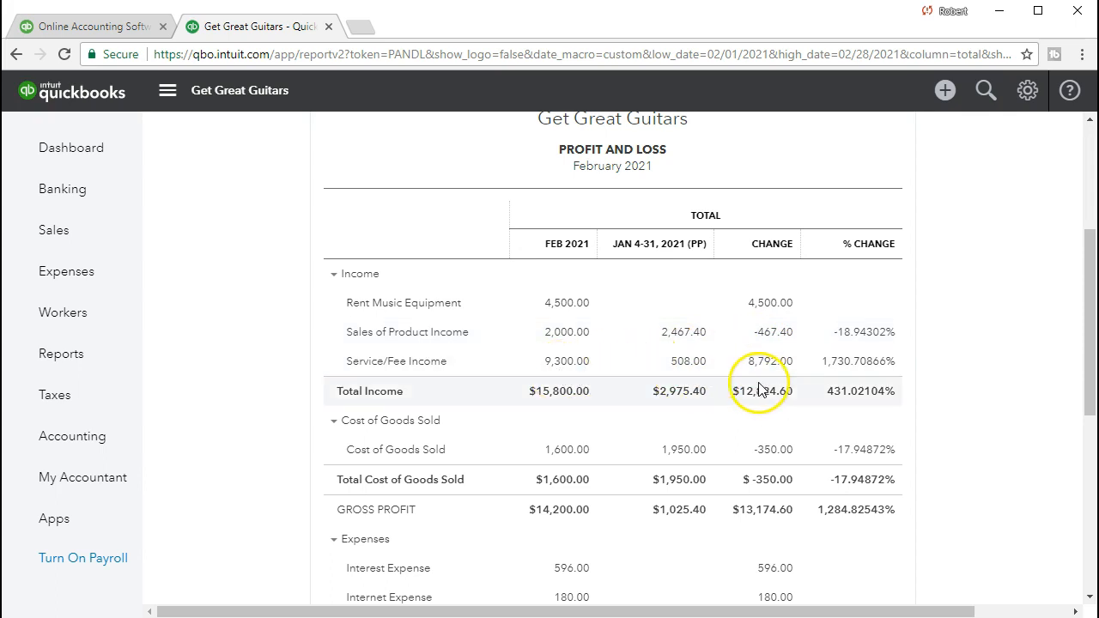
{"action": "scroll", "coordinate": [759, 380], "scroll_direction": "down", "scroll_amount": 2}
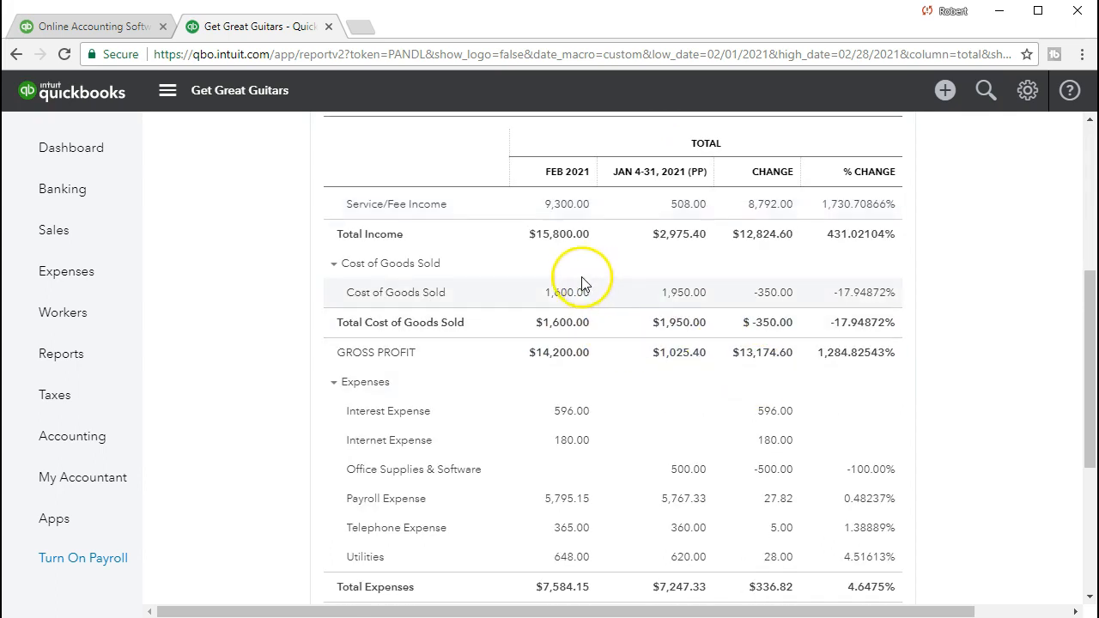
{"action": "scroll", "coordinate": [570, 277], "scroll_direction": "up", "scroll_amount": 2}
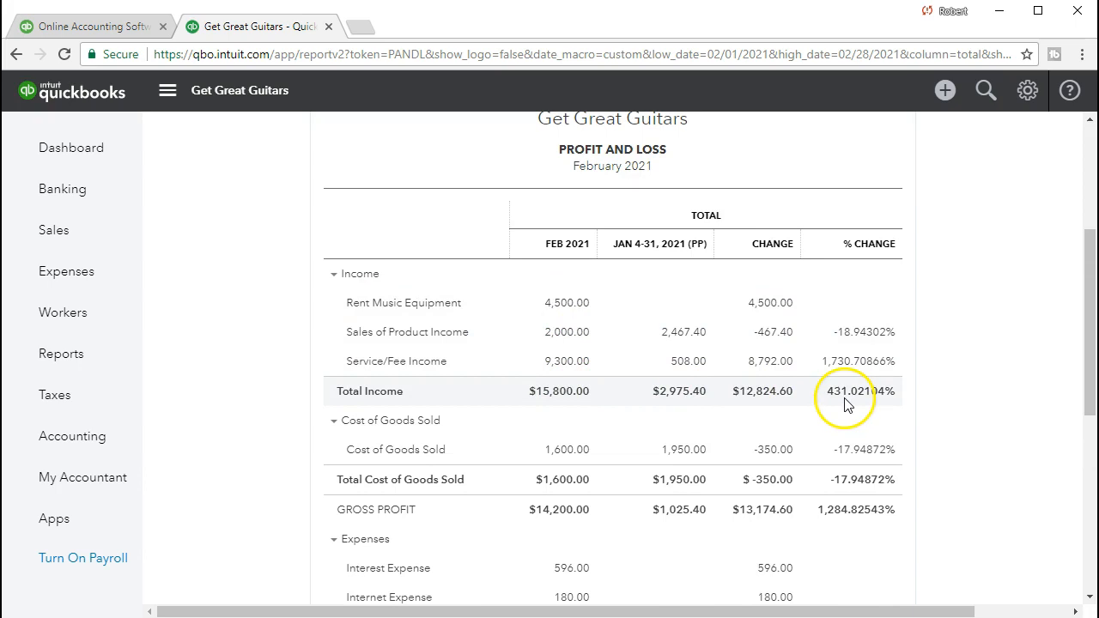
{"action": "key", "text": "alt+Tab"}
{"action": "left_click_drag", "start_coordinate": [809, 15], "coordinate": [790, 468]}
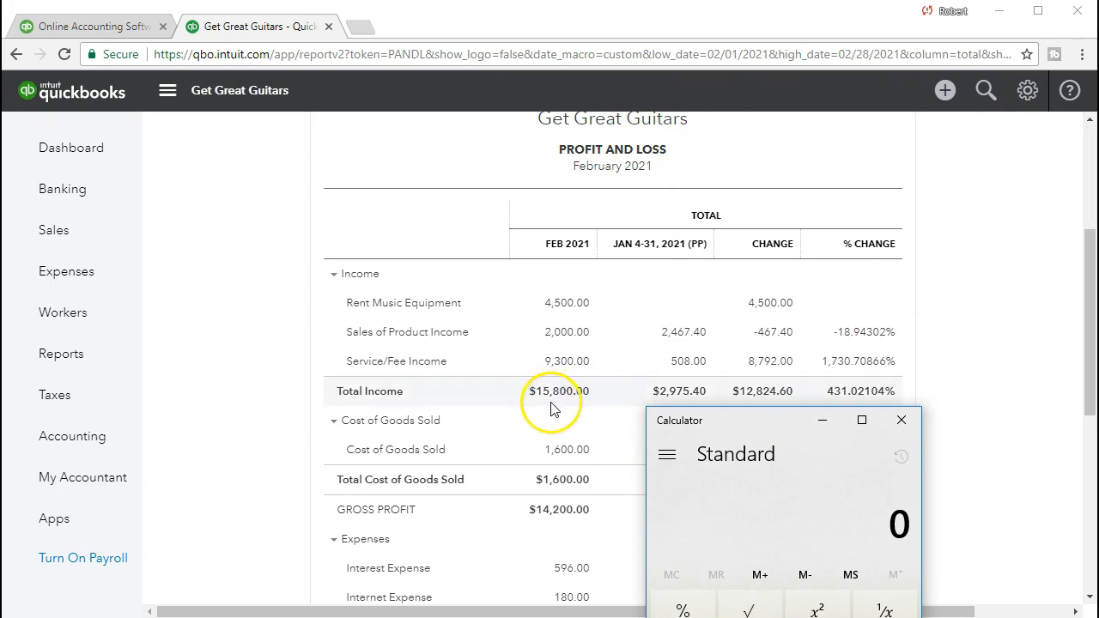
{"action": "type", "text": "15800"}
{"action": "key", "text": "minus"}
{"action": "type", "text": "2975.4"}
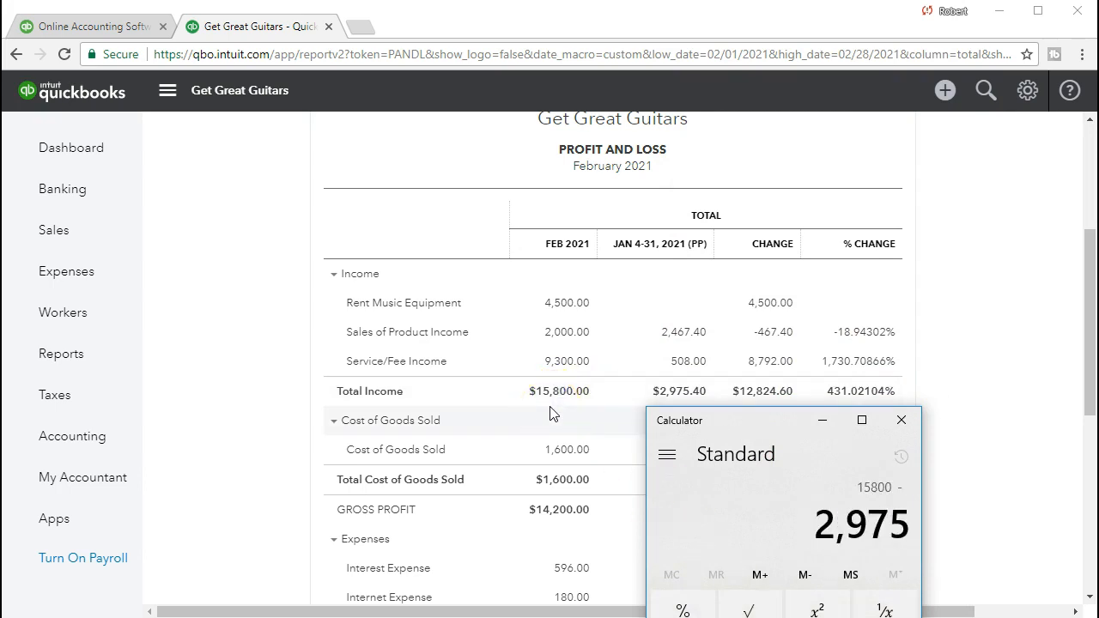
{"action": "key", "text": "Return"}
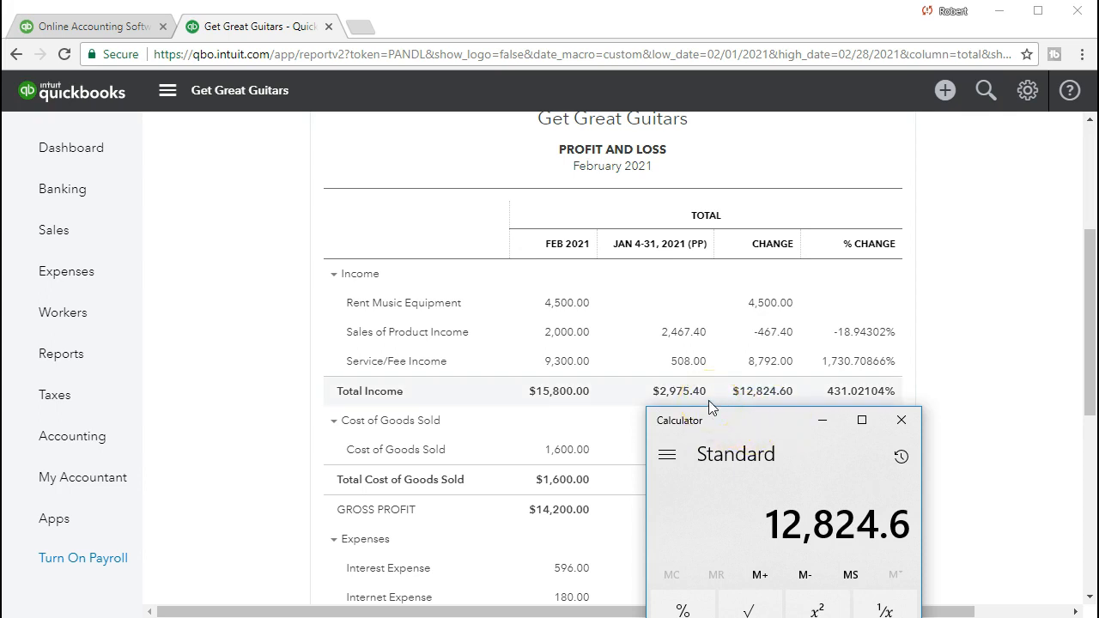
- Divide the calculated Total Income difference by 2975.4 to check its percent change
{"action": "key", "text": "slash"}
{"action": "type", "text": "2975.4"}
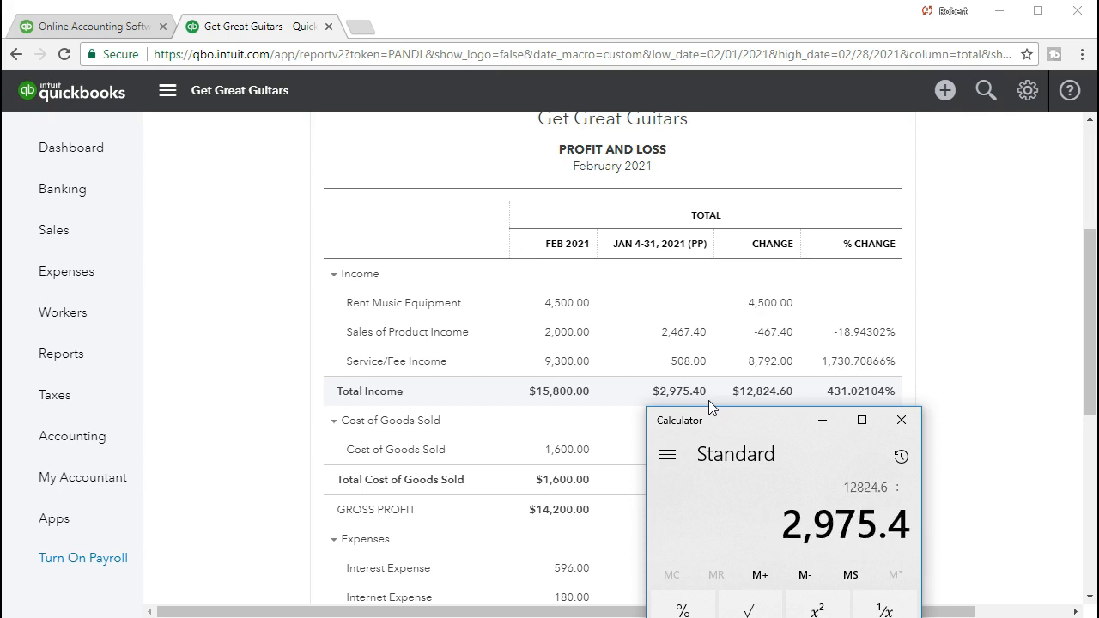
{"action": "key", "text": "Return"}
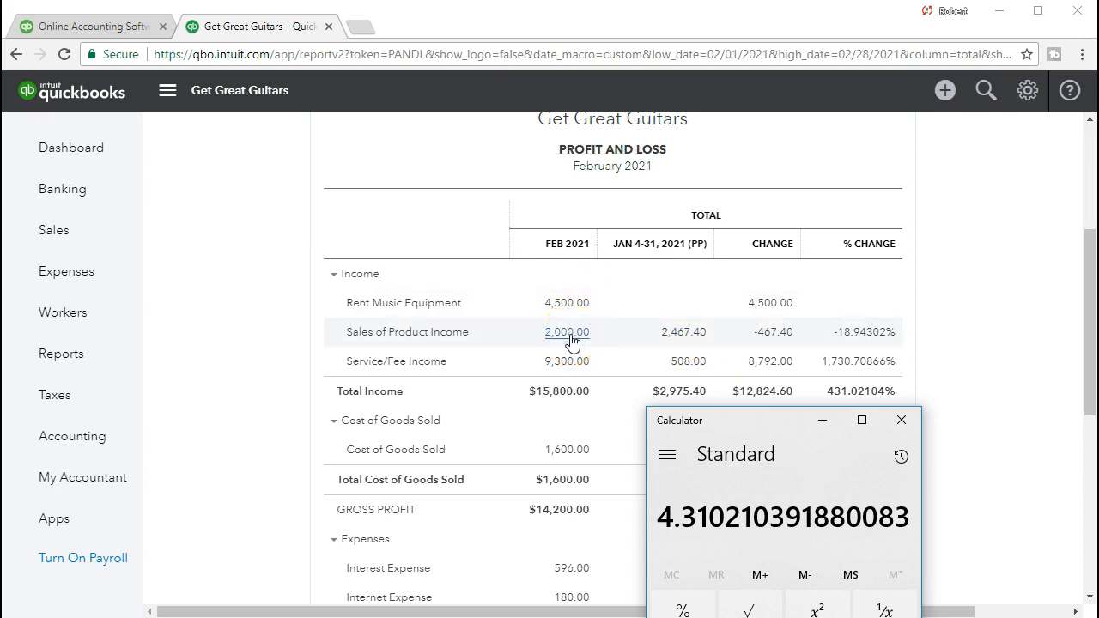
- Uncover the Cost of Goods Sold row and calculate 1600 minus 1950 to check its dollar change
{"action": "left_click_drag", "start_coordinate": [733, 421], "coordinate": [713, 485]}
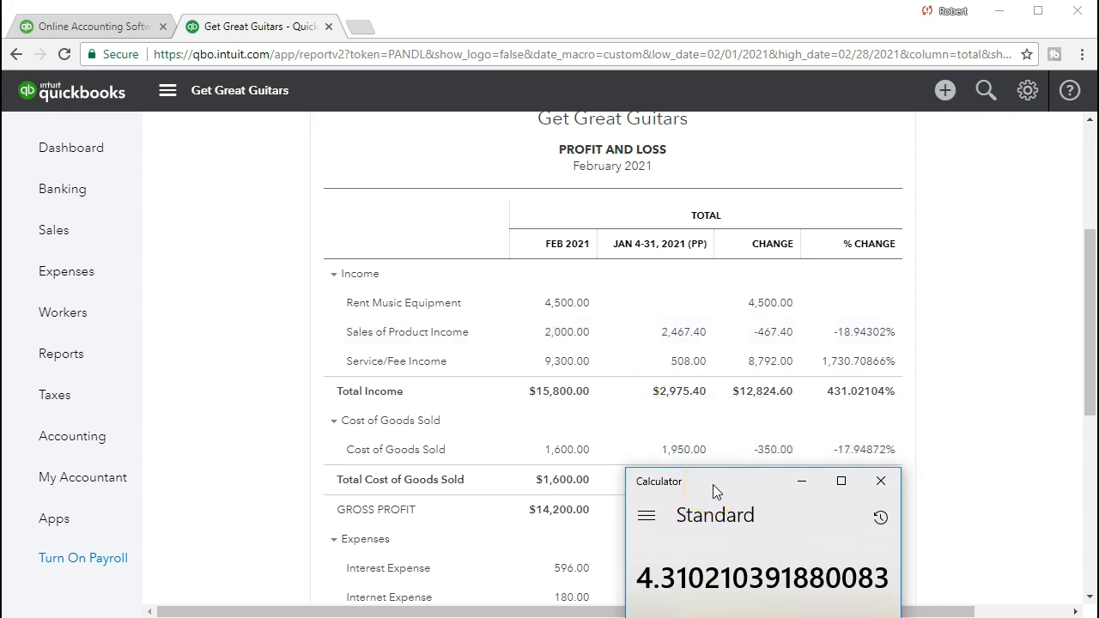
{"action": "left_click", "coordinate": [714, 489]}
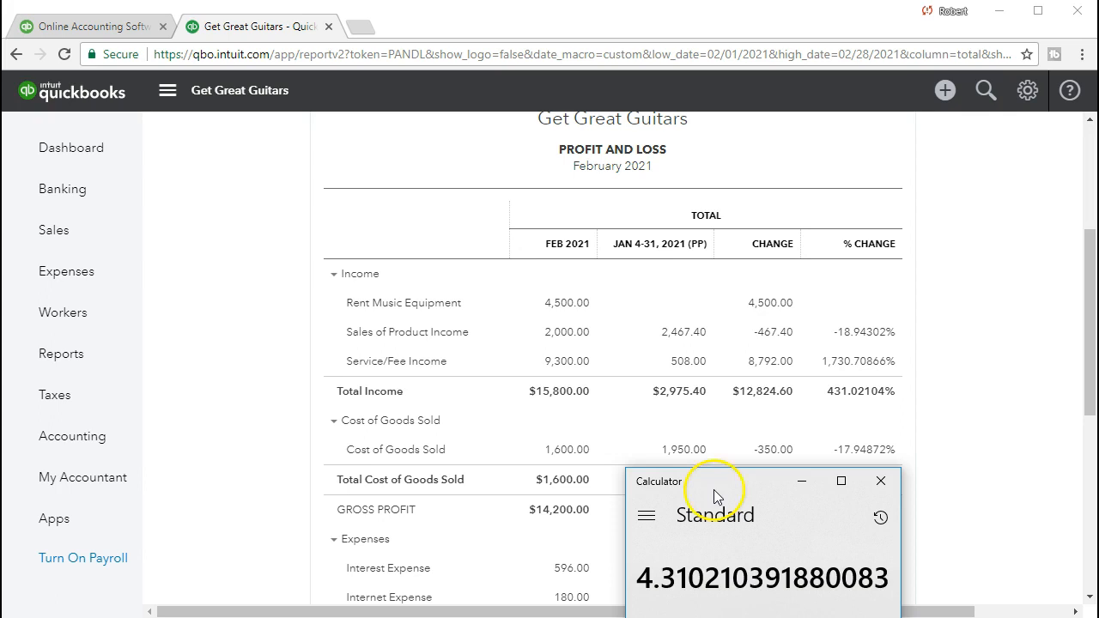
{"action": "key", "text": "Escape"}
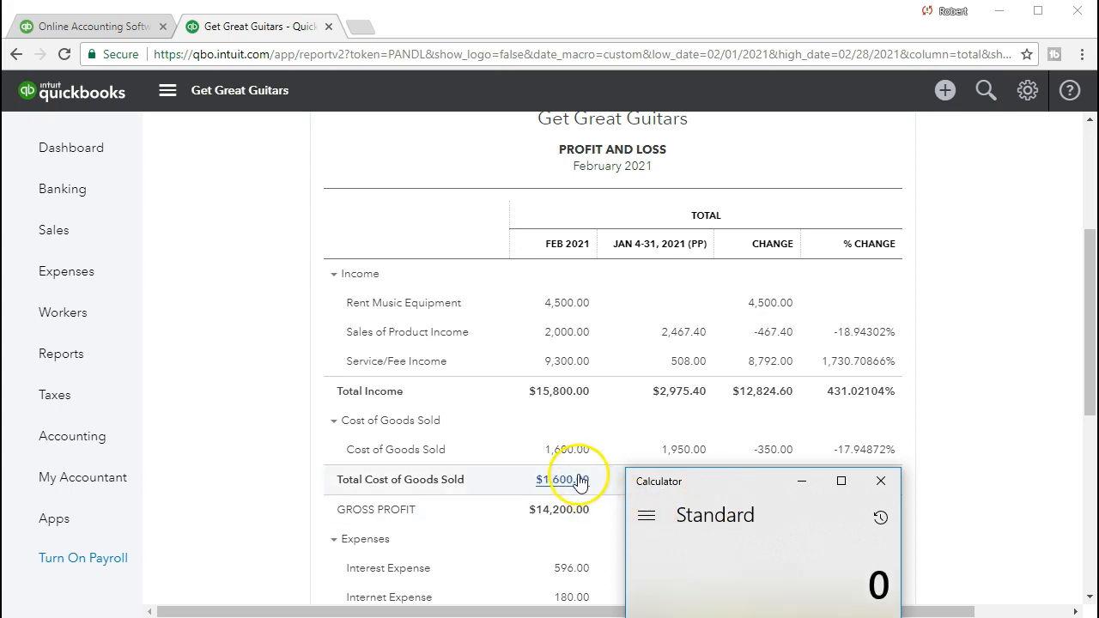
{"action": "type", "text": "1"}
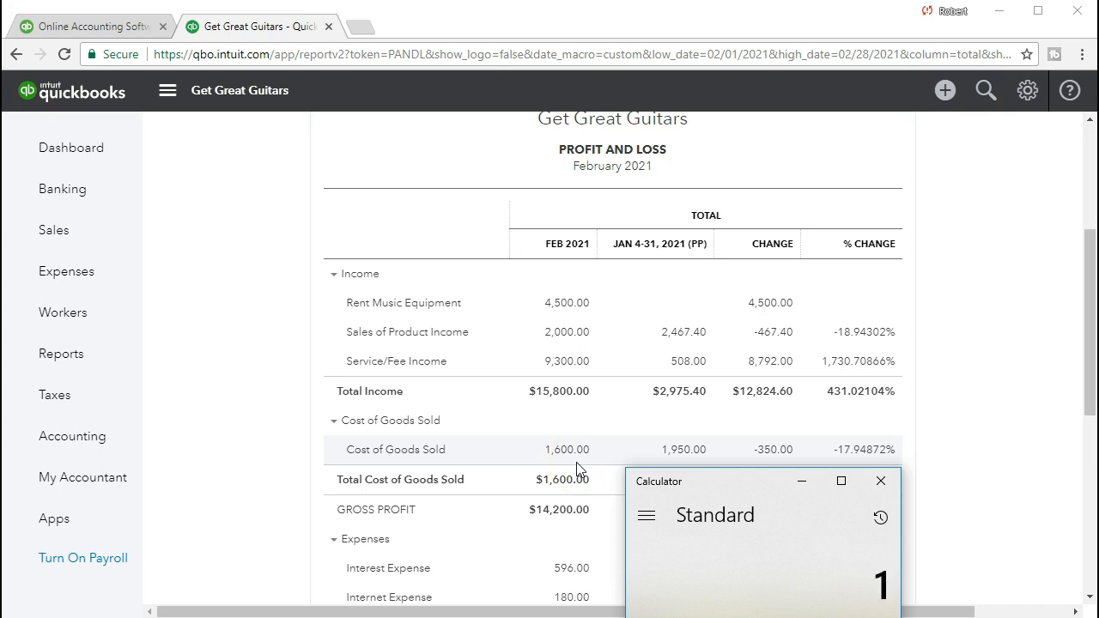
{"action": "type", "text": "600-1950"}
{"action": "key", "text": "Return"}
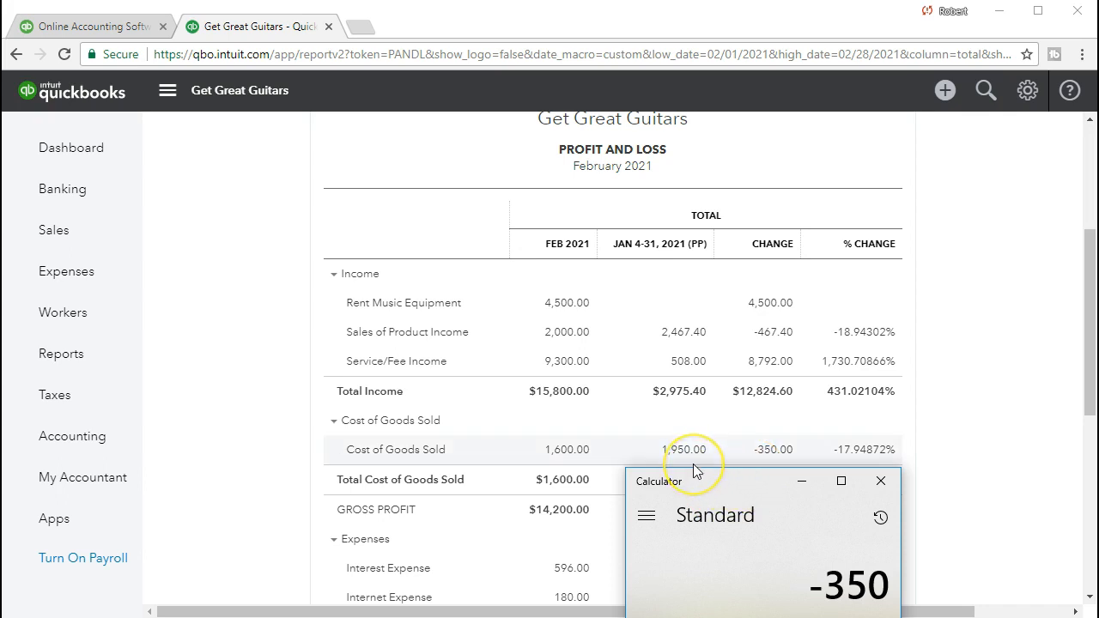
- Divide the Cost of Goods Sold difference by 1950 to check its percent change, and close Calculator
{"action": "key", "text": "slash"}
{"action": "type", "text": "1950"}
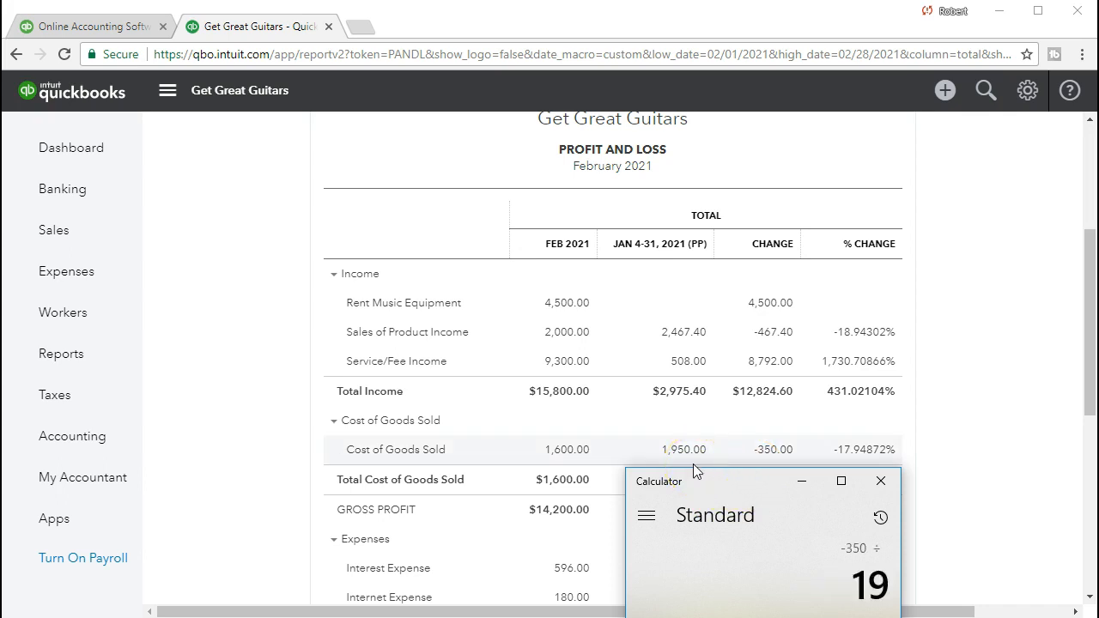
{"action": "key", "text": "Return"}
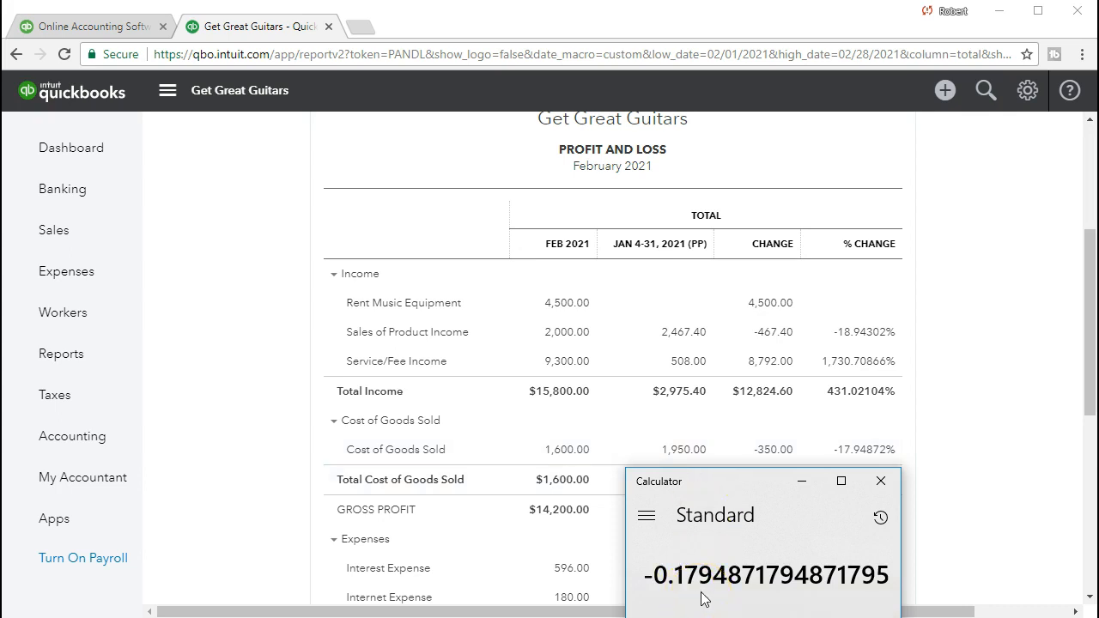
{"action": "left_click", "coordinate": [880, 486]}
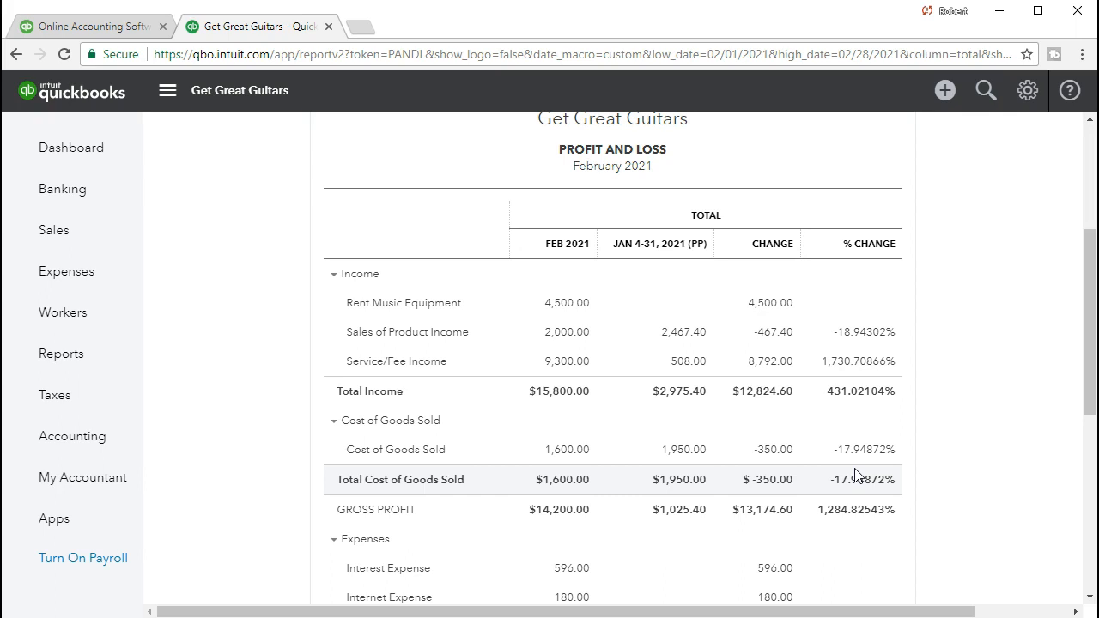
- Review the comparative Profit and Loss report's change and % change columns from income down to net income
{"action": "scroll", "coordinate": [855, 475], "scroll_direction": "up", "scroll_amount": 2}
{"action": "scroll", "coordinate": [867, 387], "scroll_direction": "down", "scroll_amount": 2}
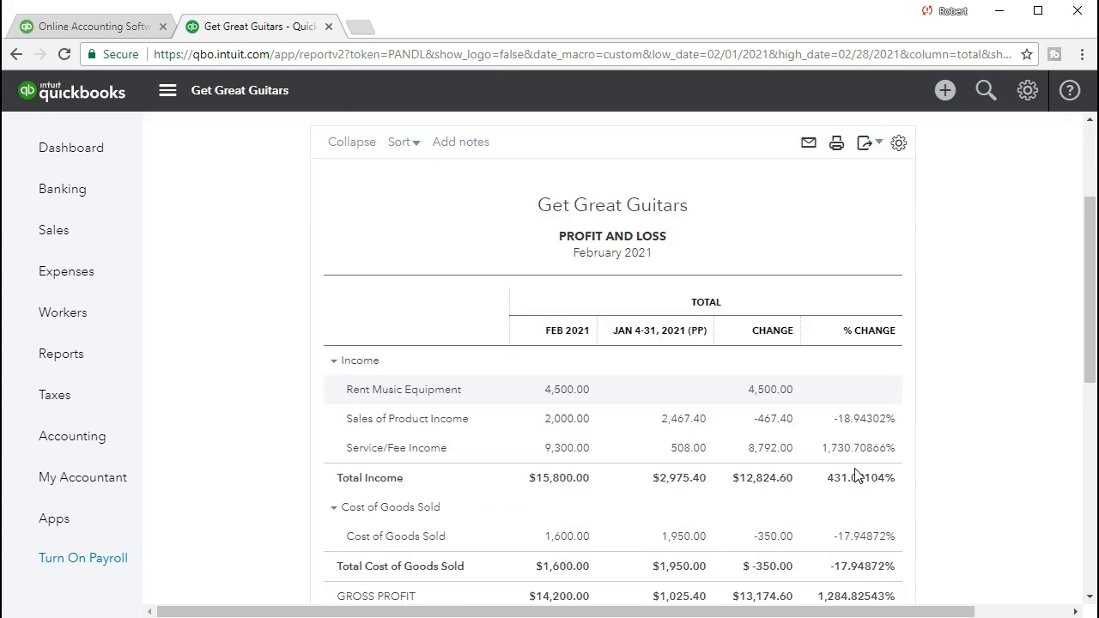
{"action": "left_click", "coordinate": [952, 491]}
{"action": "scroll", "coordinate": [952, 492], "scroll_direction": "down", "scroll_amount": 4}
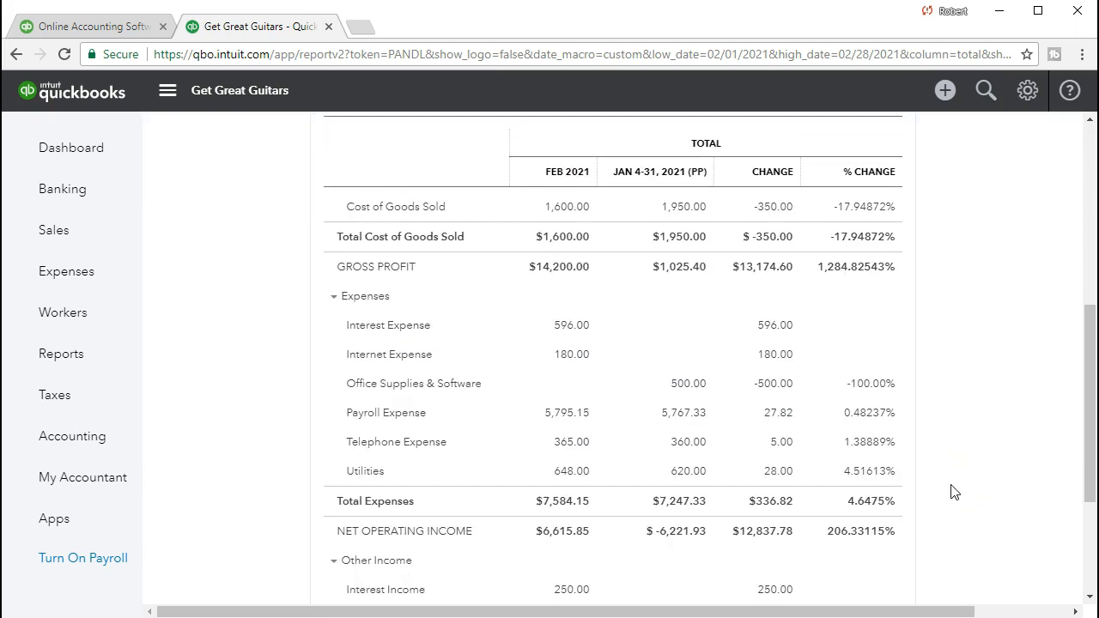
{"action": "scroll", "coordinate": [951, 491], "scroll_direction": "down", "scroll_amount": 2}
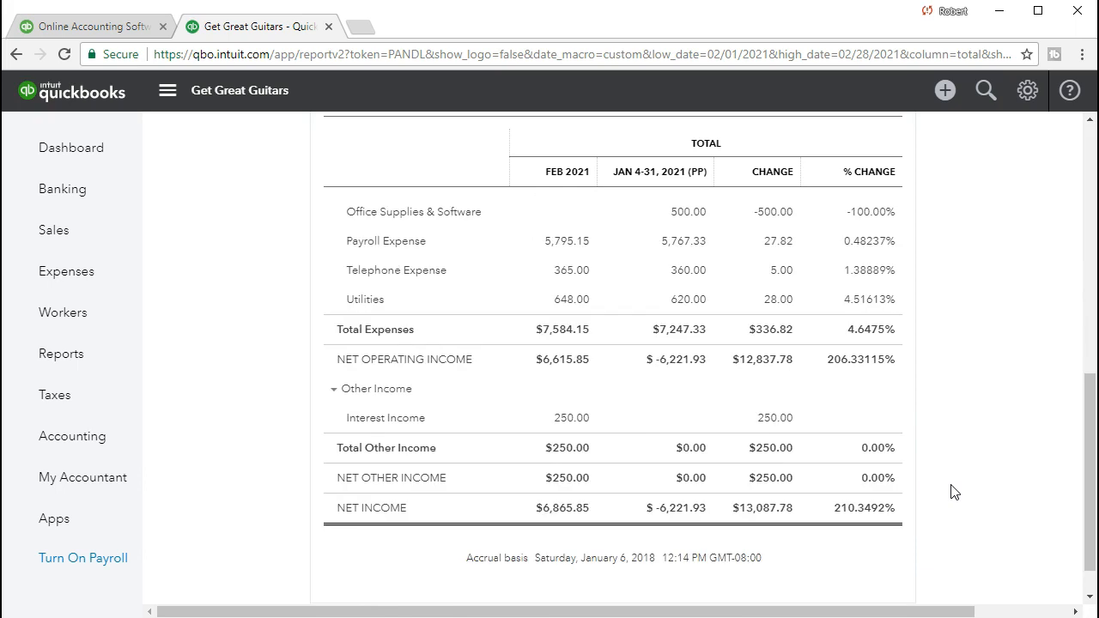
{"action": "scroll", "coordinate": [952, 491], "scroll_direction": "down", "scroll_amount": 1}
{"action": "scroll", "coordinate": [952, 491], "scroll_direction": "up", "scroll_amount": 2}
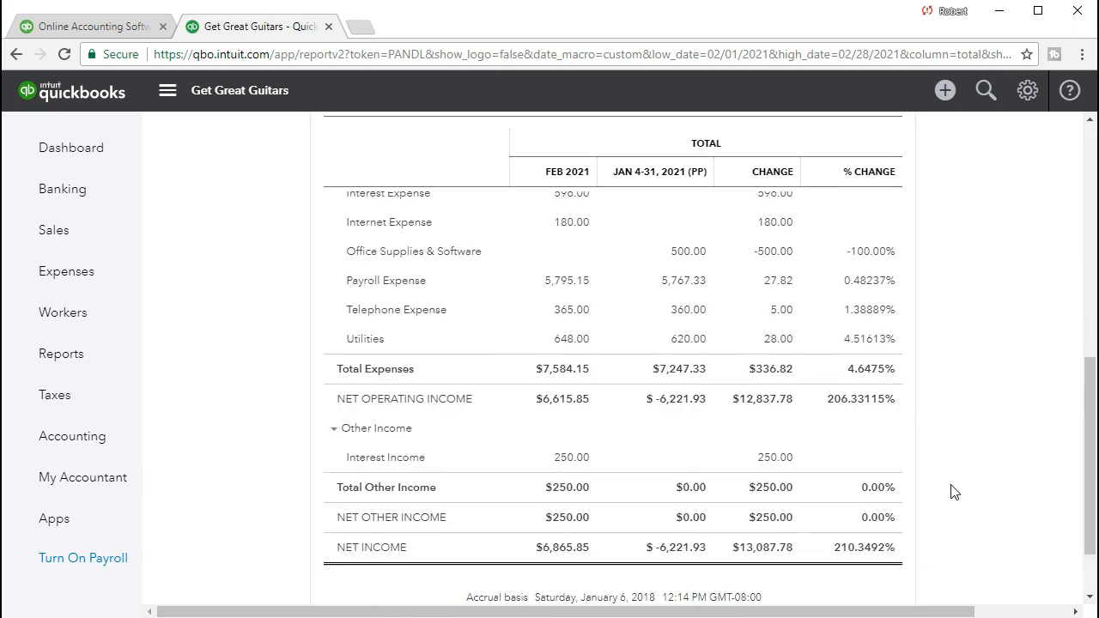
{"action": "scroll", "coordinate": [951, 491], "scroll_direction": "up", "scroll_amount": 10}
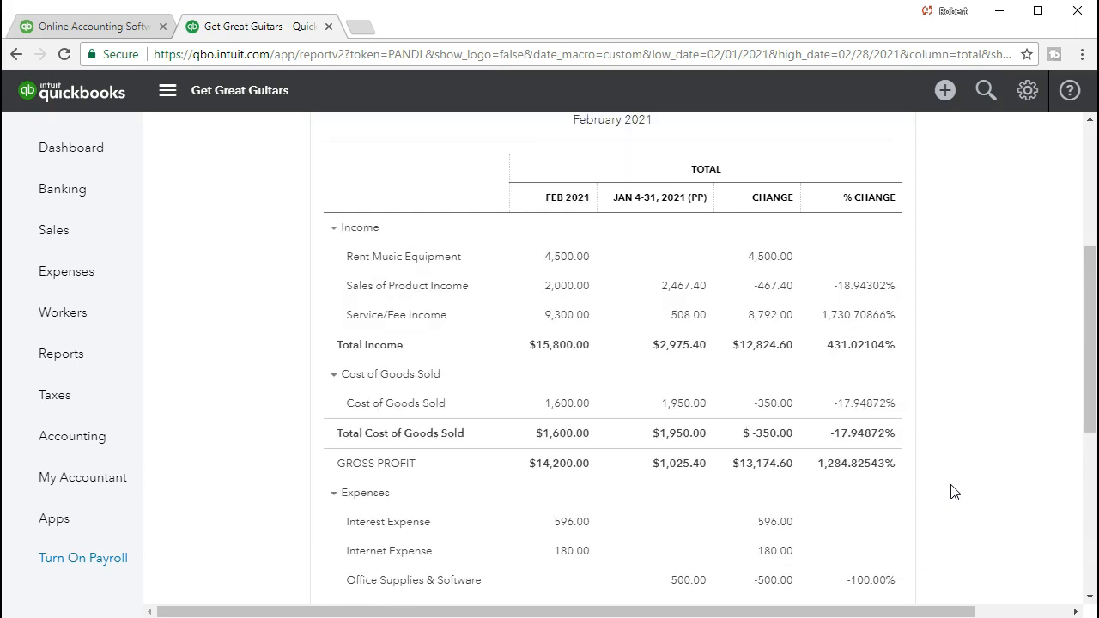
{"action": "scroll", "coordinate": [951, 491], "scroll_direction": "up", "scroll_amount": 4}
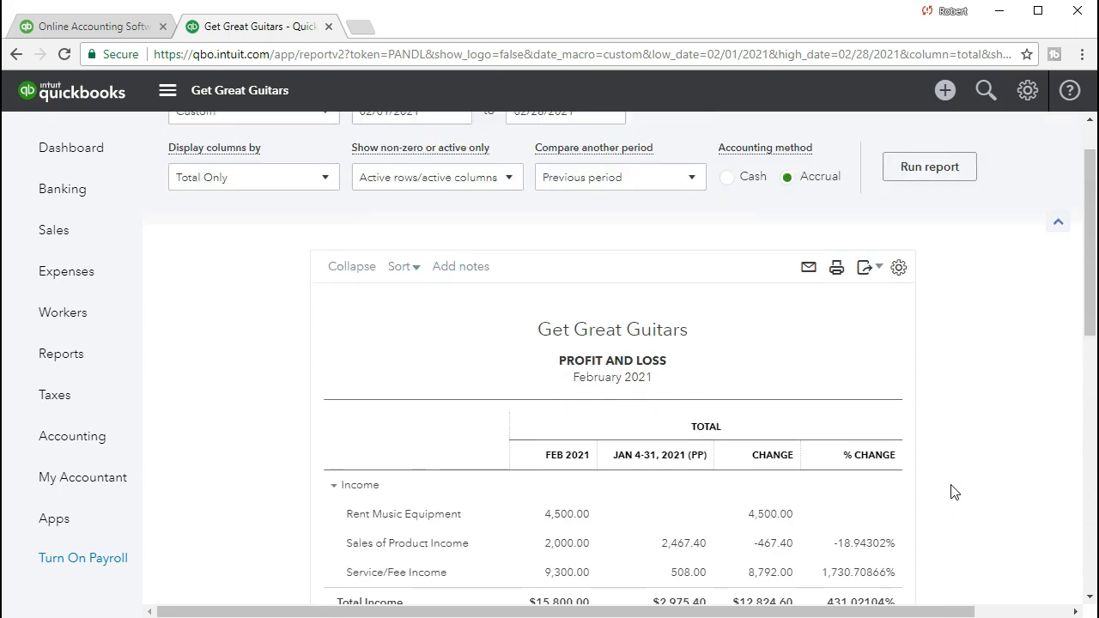
- Export the comparative Profit and Loss report to Excel and inspect the Total Income % Change formula in cell E11
{"action": "left_click", "coordinate": [873, 270]}
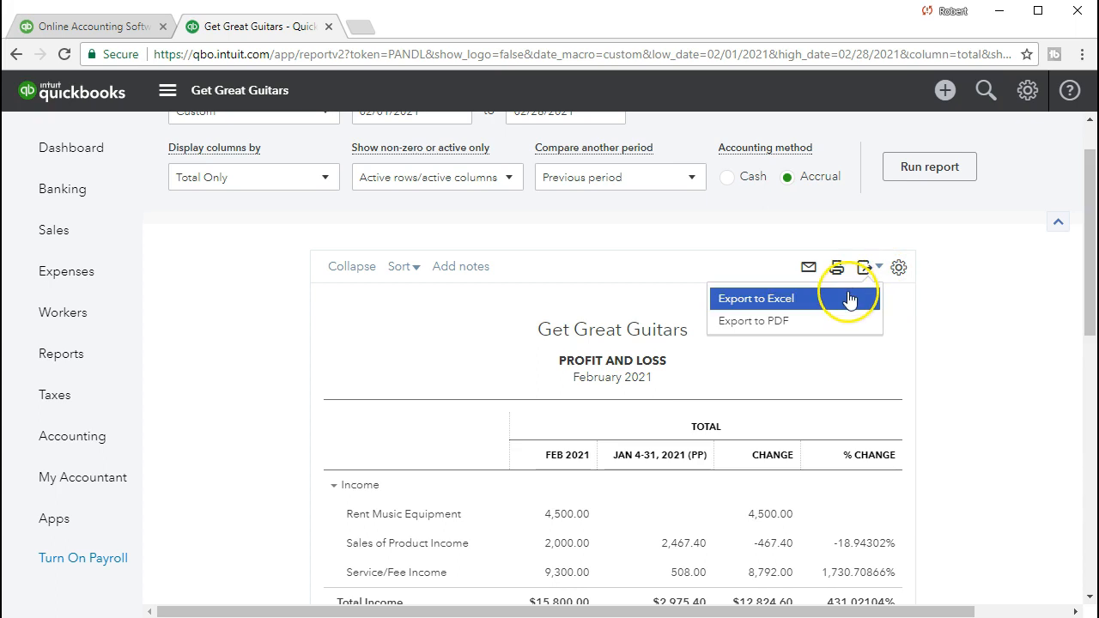
{"action": "left_click", "coordinate": [850, 299]}
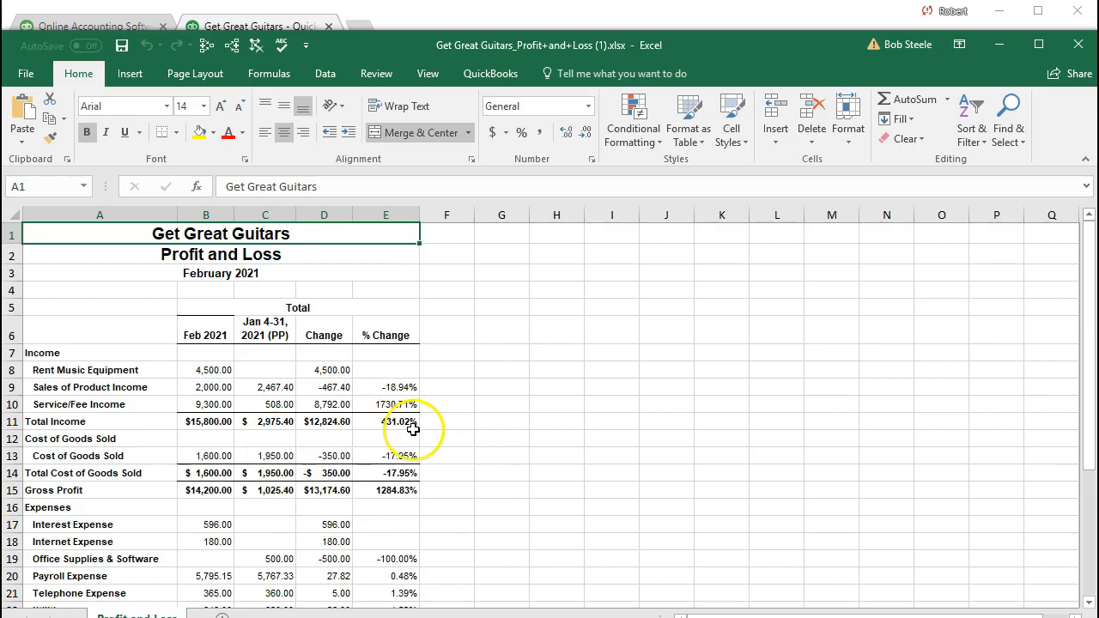
{"action": "left_click", "coordinate": [413, 428]}
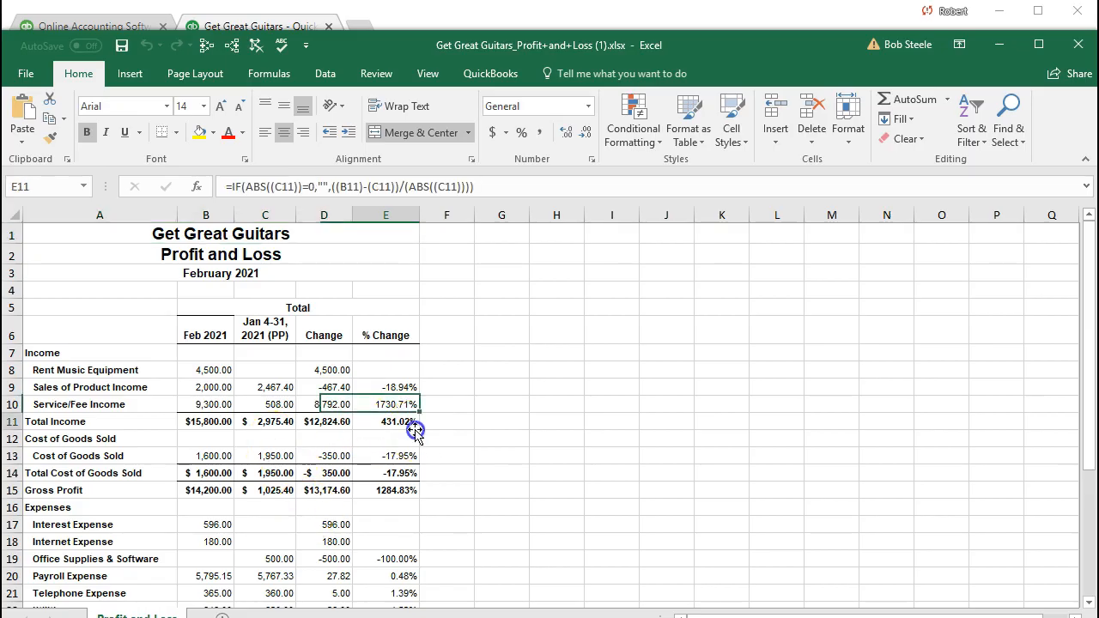
{"action": "scroll", "coordinate": [429, 461], "scroll_direction": "down", "scroll_amount": 2}
{"action": "scroll", "coordinate": [439, 480], "scroll_direction": "up", "scroll_amount": 2}
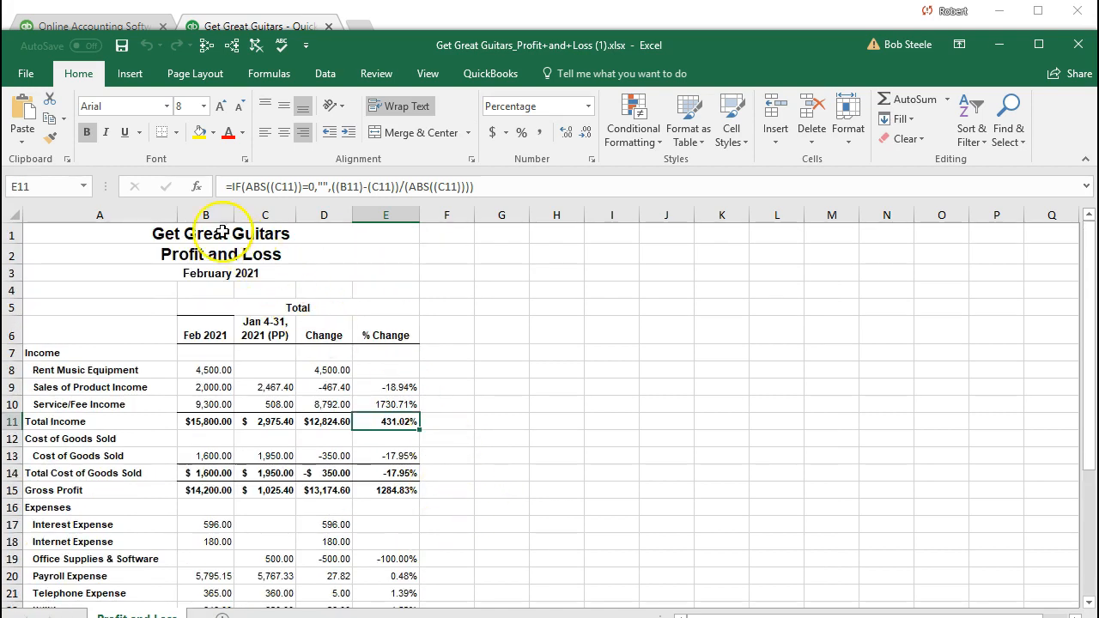
- Save the exported workbook in the Excel Docs 8 folder as Get Great Guitars_Profit+and+Loss (1).xlsx
{"action": "double_click", "coordinate": [372, 39]}
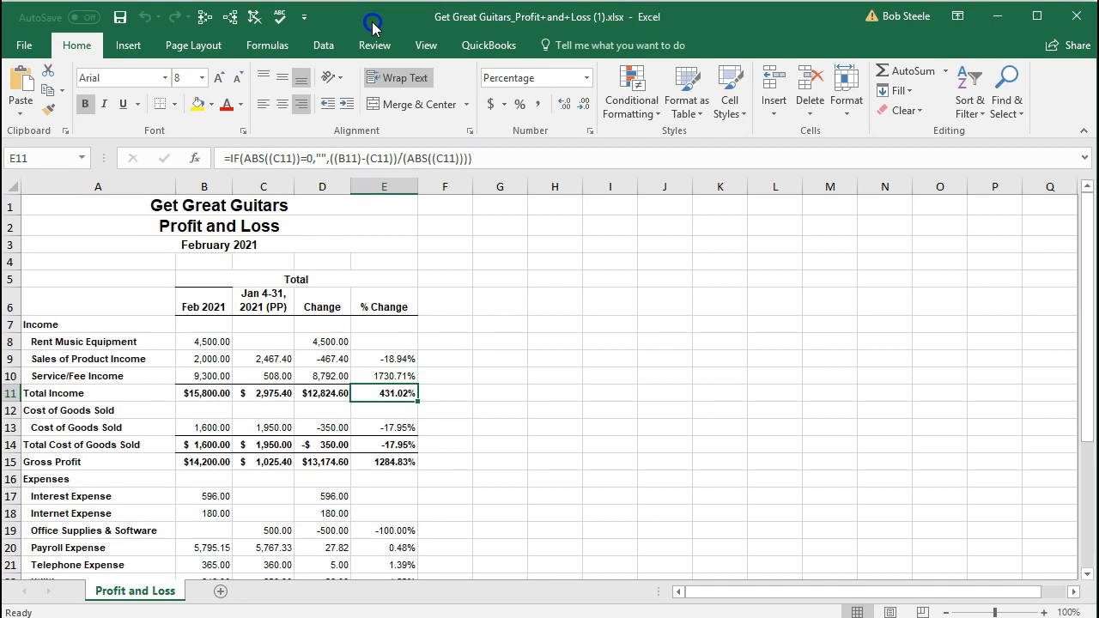
{"action": "left_click", "coordinate": [38, 51]}
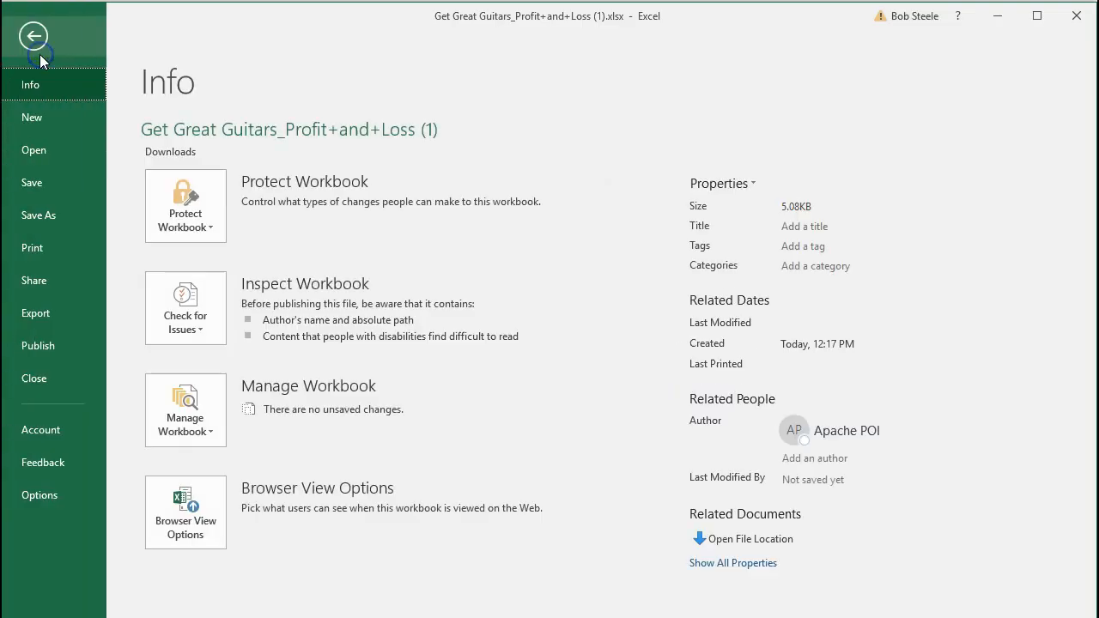
{"action": "left_click", "coordinate": [34, 216]}
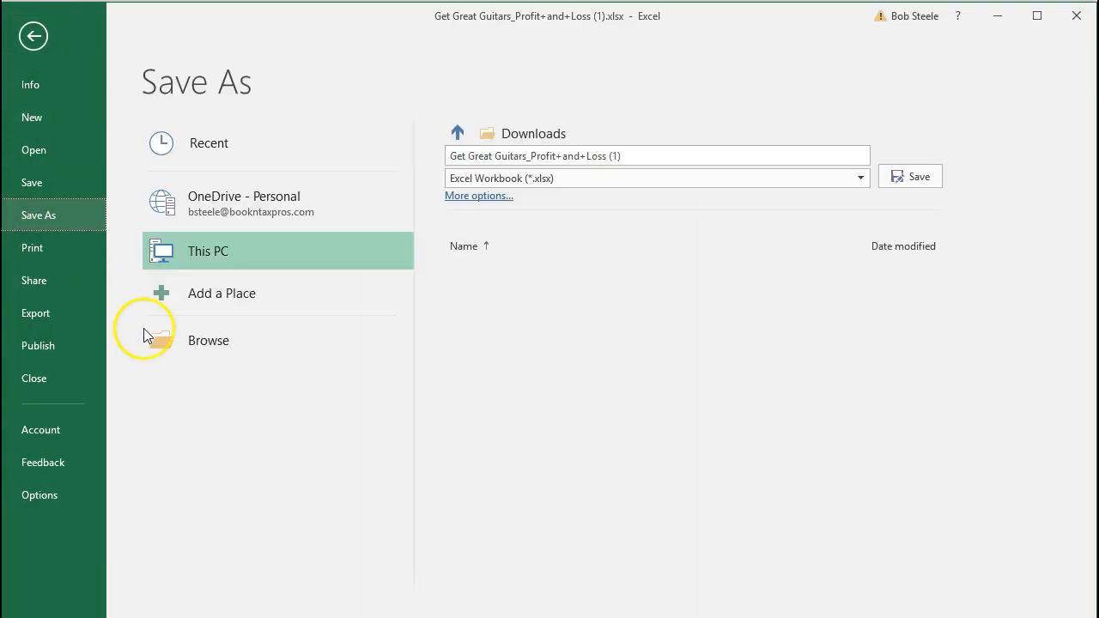
{"action": "left_click", "coordinate": [163, 341]}
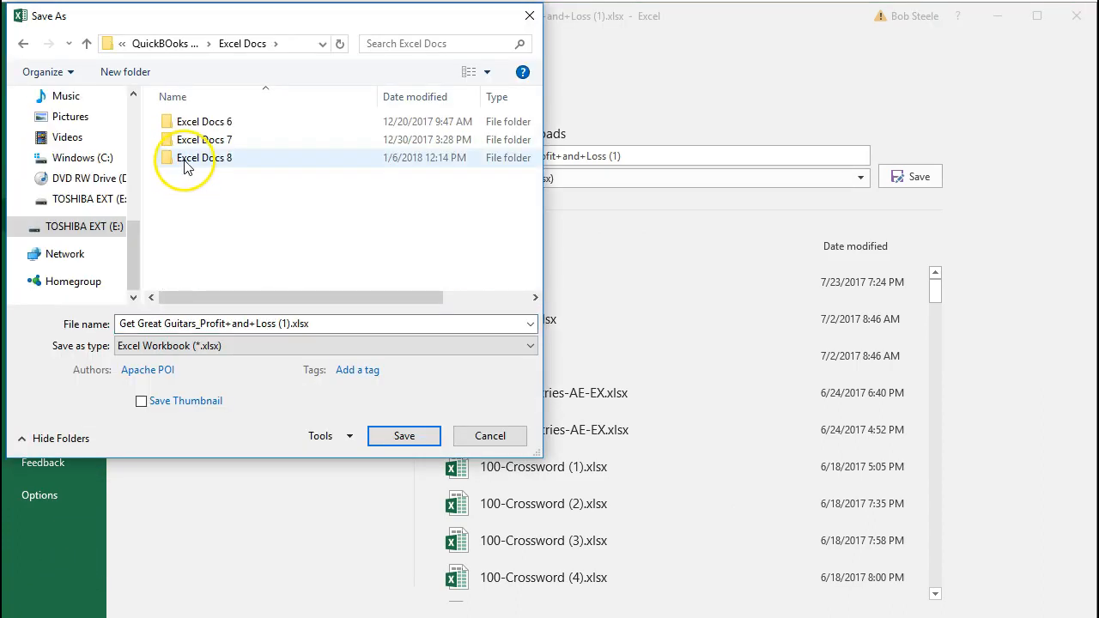
{"action": "left_click", "coordinate": [200, 162]}
{"action": "double_click", "coordinate": [200, 162]}
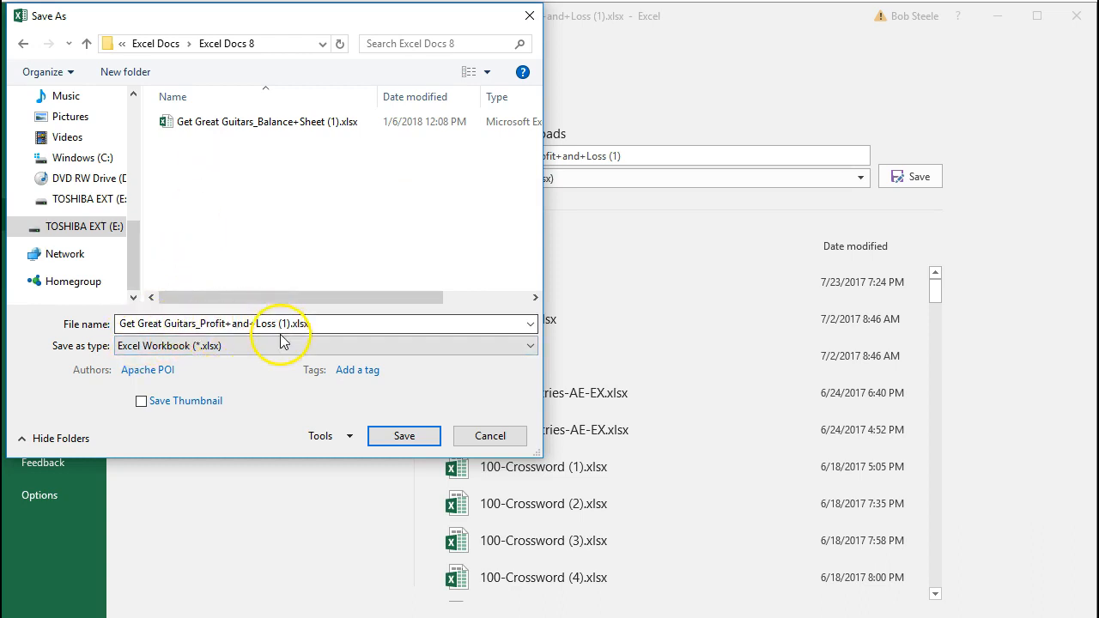
{"action": "left_click", "coordinate": [195, 333]}
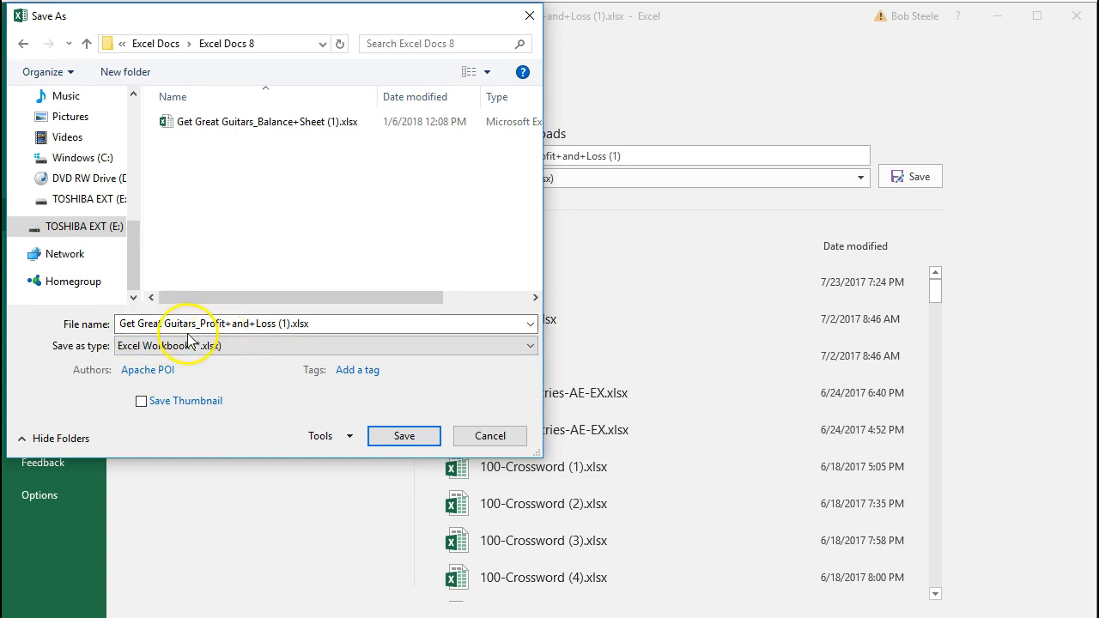
{"action": "left_click", "coordinate": [198, 344]}
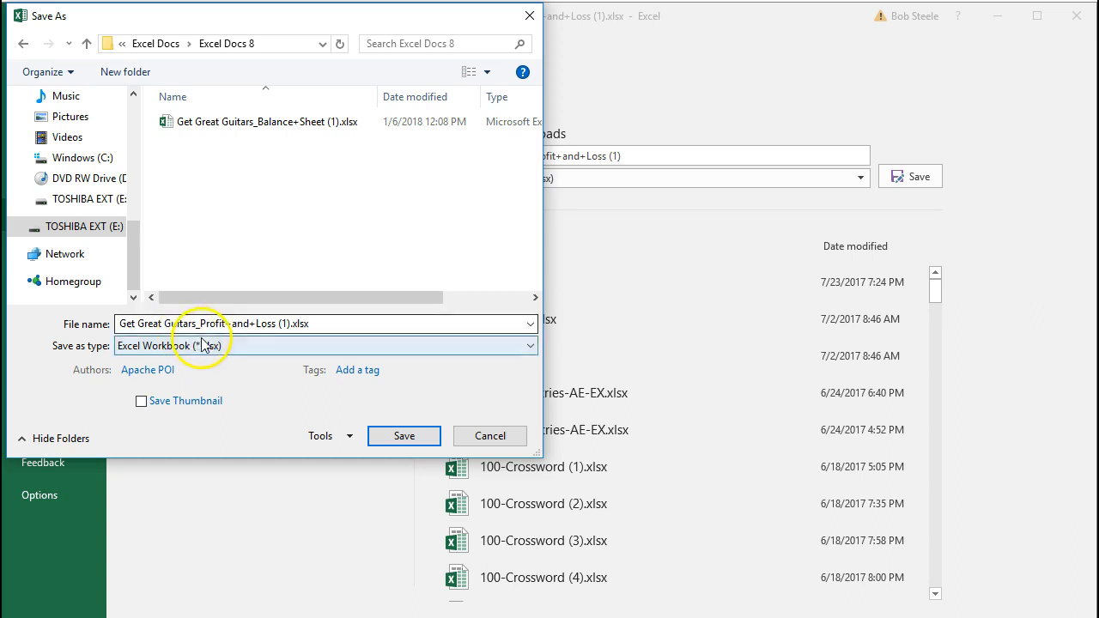
{"action": "left_click", "coordinate": [386, 438]}
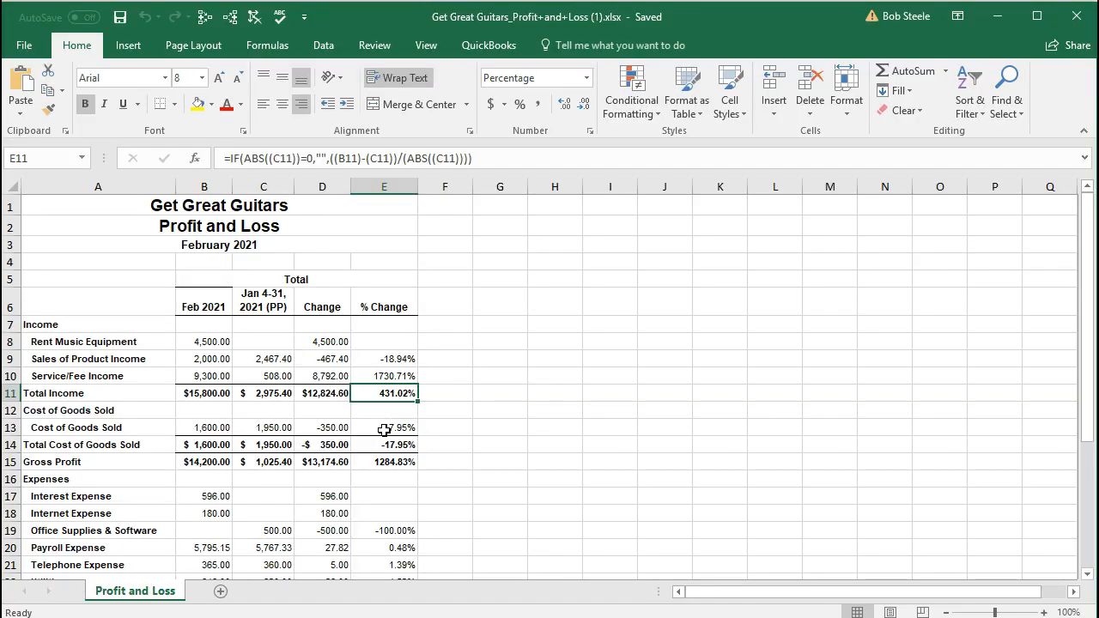
{"action": "left_click", "coordinate": [484, 412]}
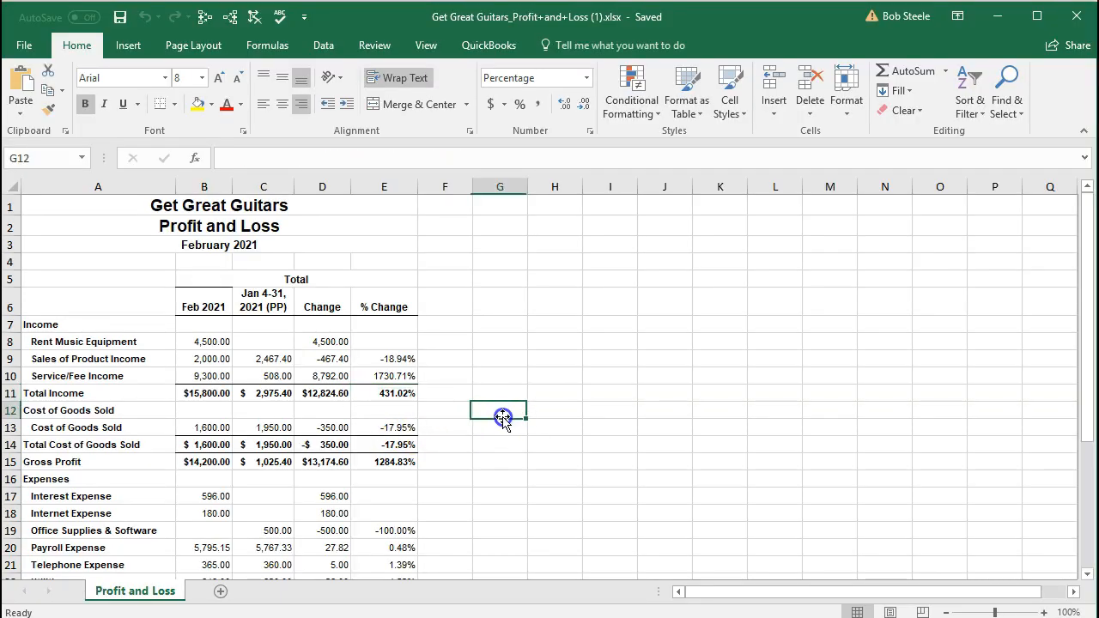
- Close the exported workbook and open the transaction detail behind February 2021 Sales of Product Income in the Profit and Loss report
{"action": "left_click", "coordinate": [1076, 17]}
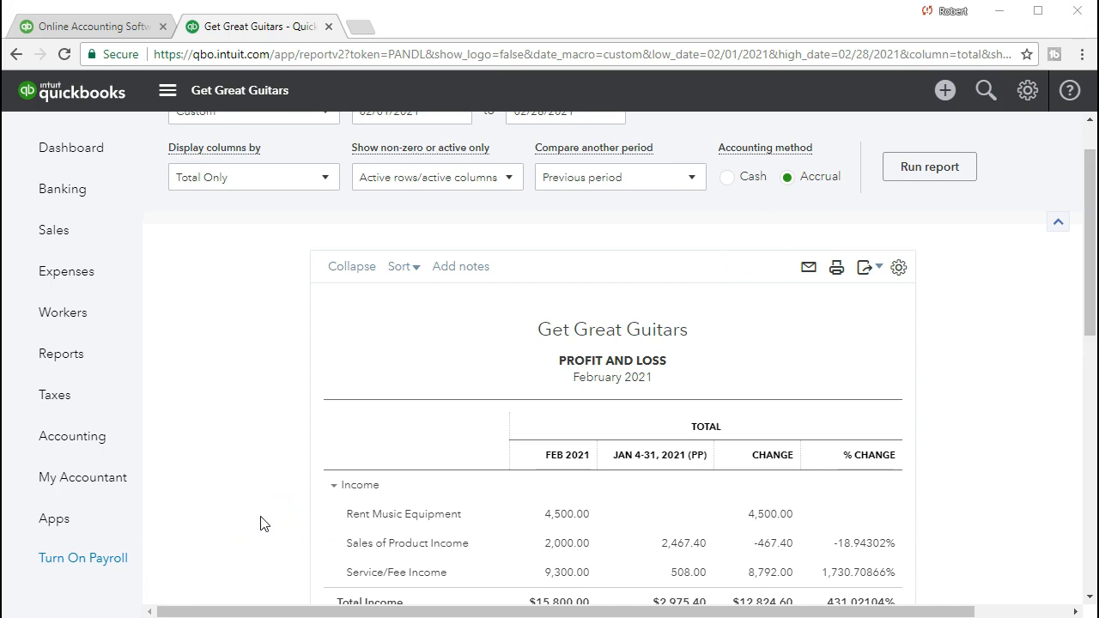
{"action": "scroll", "coordinate": [263, 524], "scroll_direction": "up", "scroll_amount": 2}
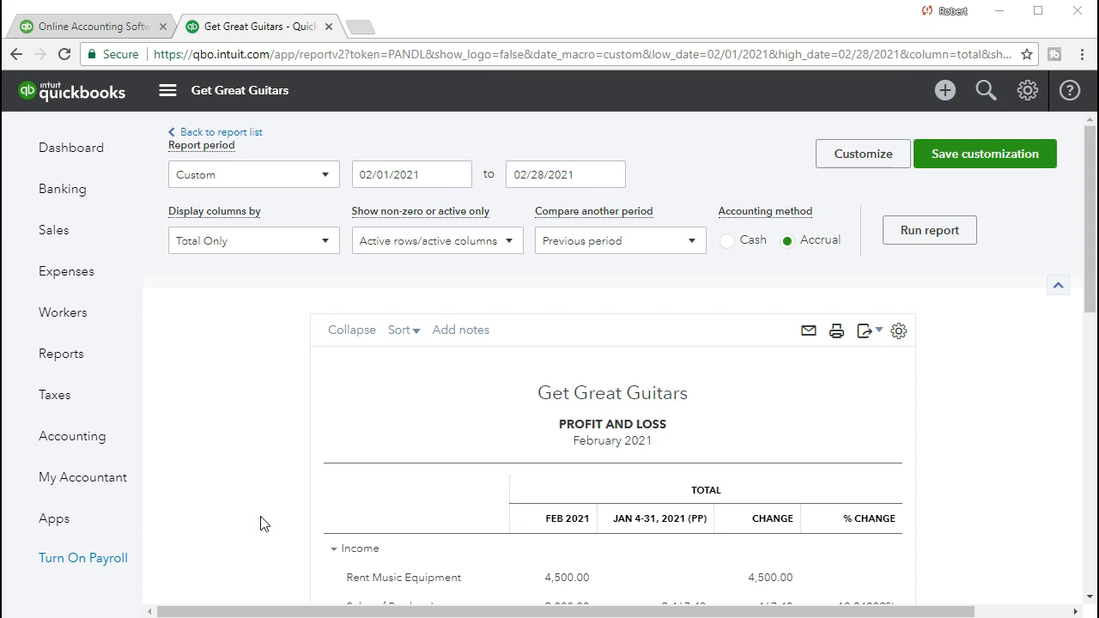
{"action": "scroll", "coordinate": [264, 524], "scroll_direction": "down", "scroll_amount": 2}
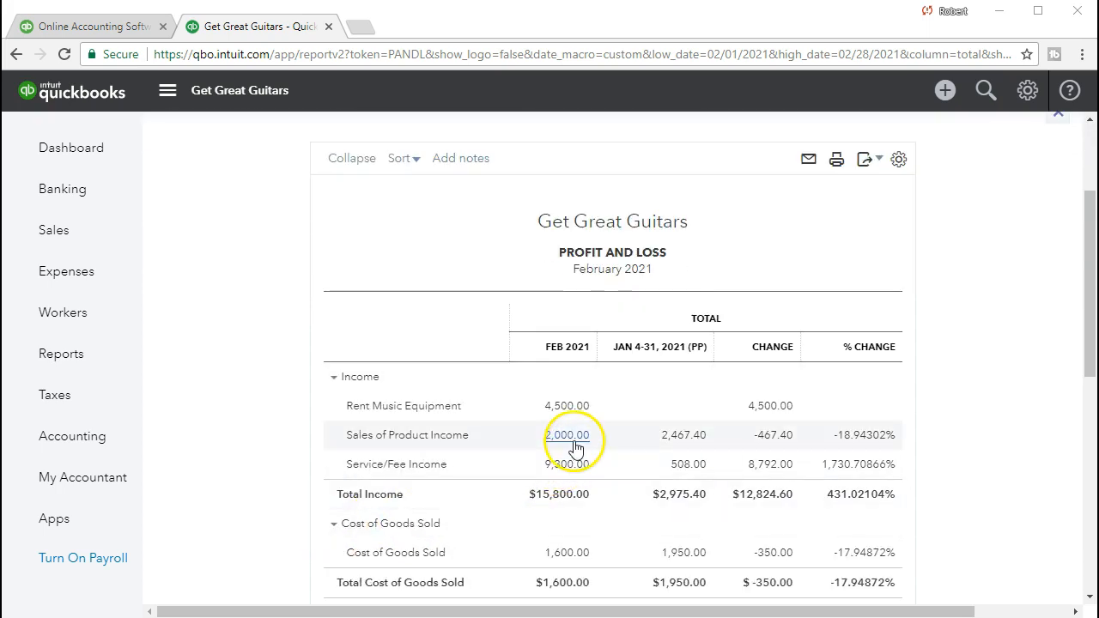
{"action": "left_click", "coordinate": [572, 442]}
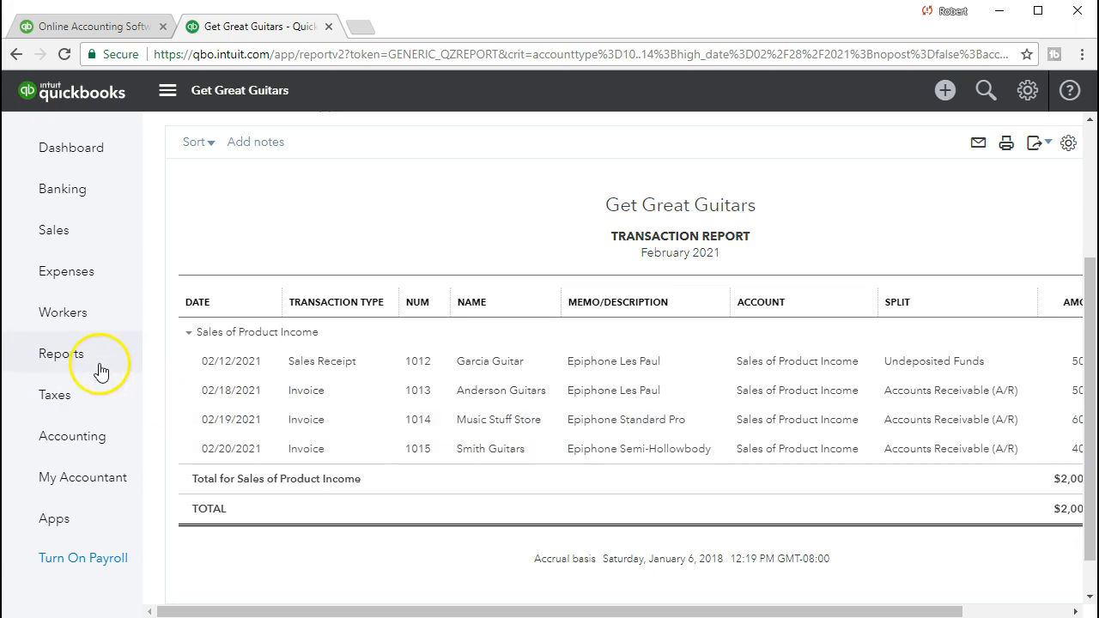
- Open the Transaction List by Date report from the frequently run reports
{"action": "left_click", "coordinate": [62, 353]}
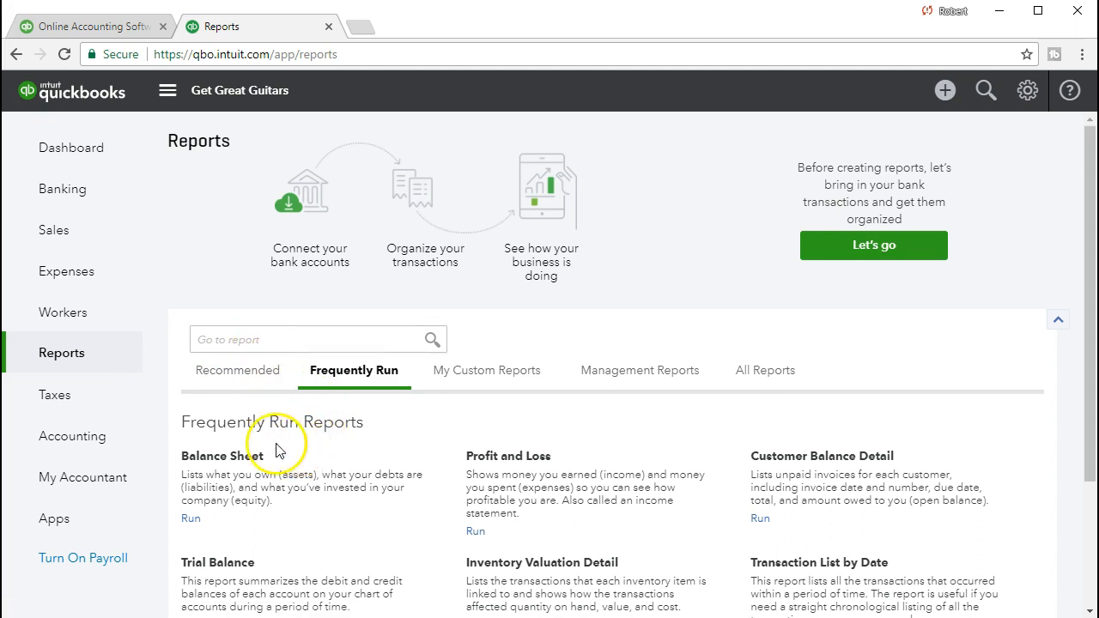
{"action": "scroll", "coordinate": [246, 429], "scroll_direction": "down", "scroll_amount": 1}
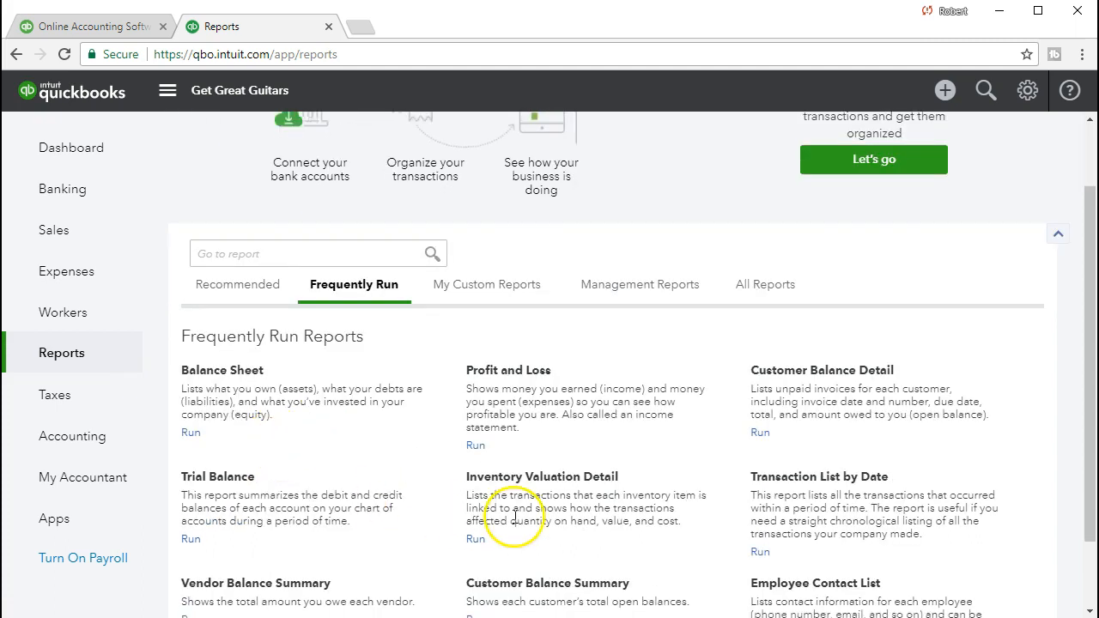
{"action": "left_click", "coordinate": [876, 478]}
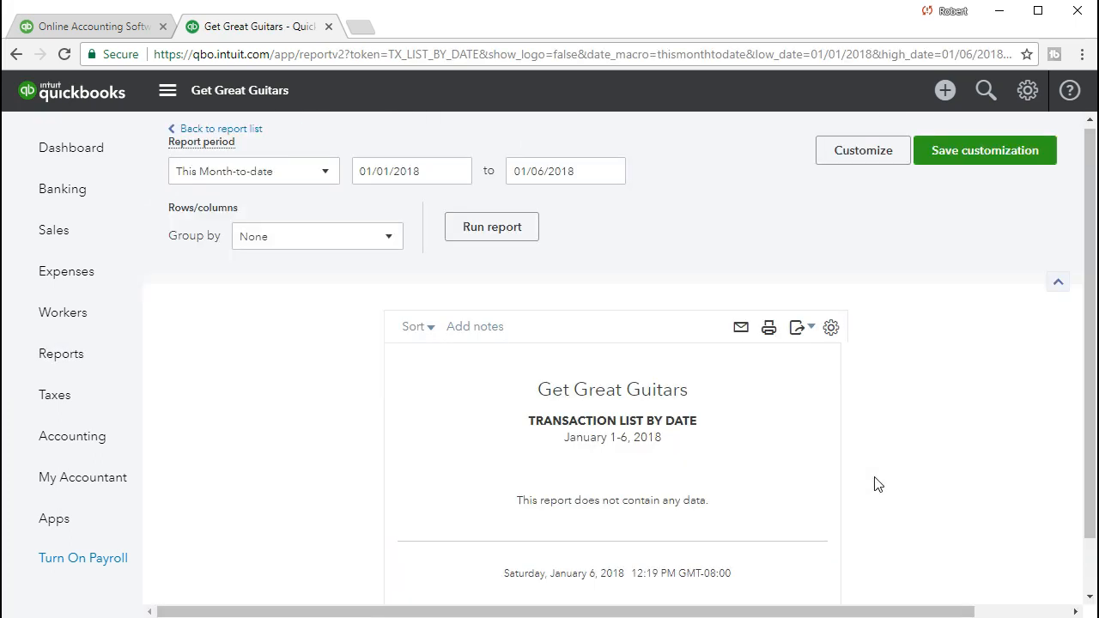
- Set the report period to 02/01/2021 through 02/28/2021 and run the Transaction List by Date report
{"action": "left_click", "coordinate": [439, 172]}
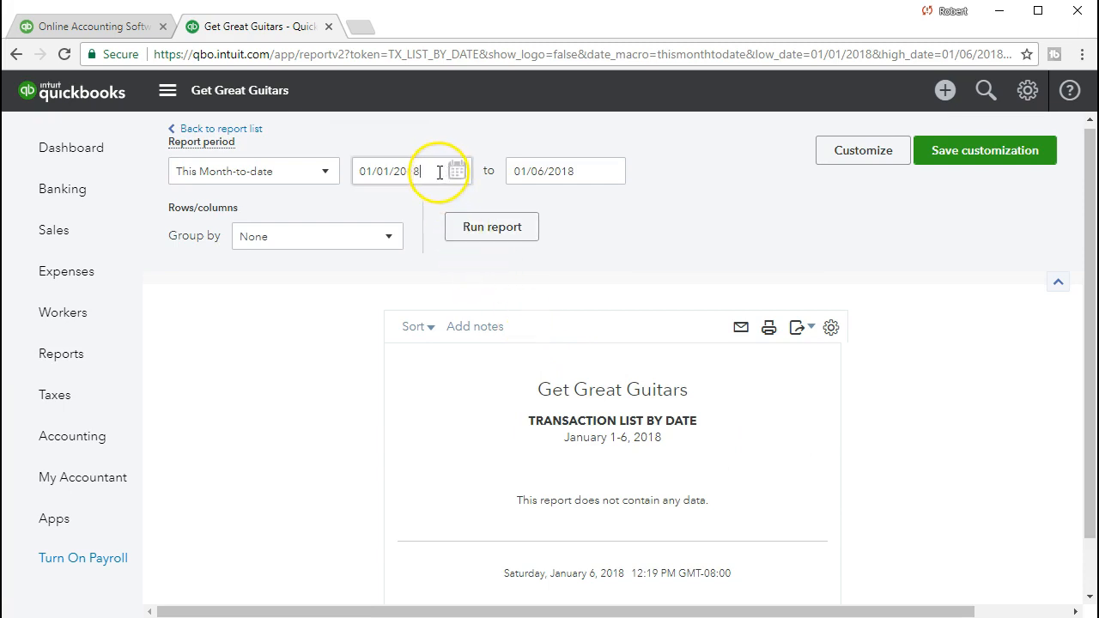
{"action": "triple_click", "coordinate": [439, 171]}
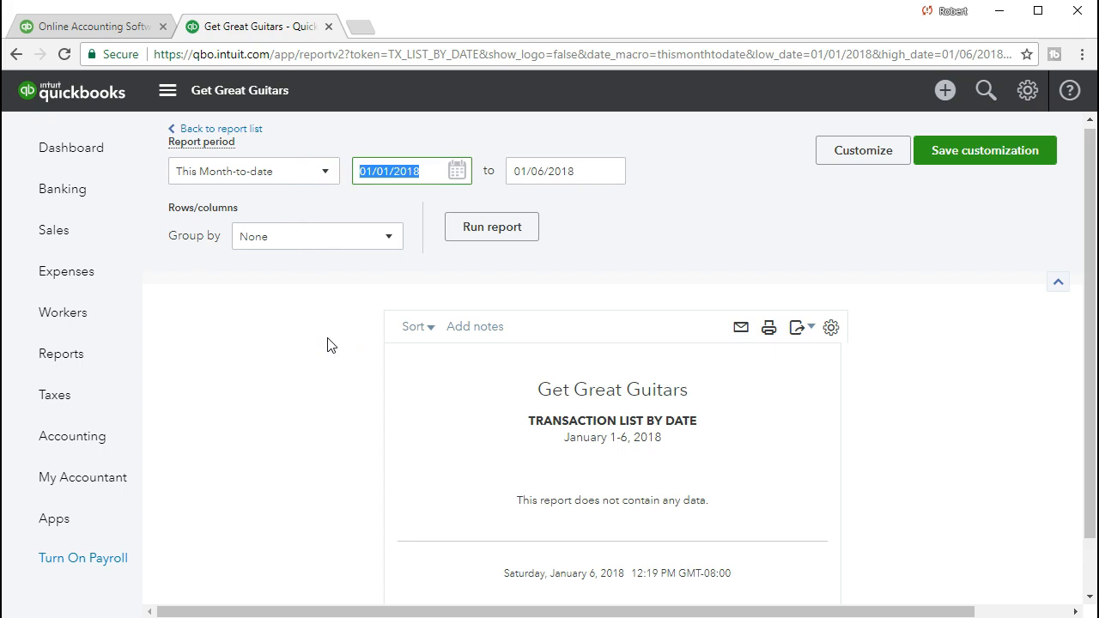
{"action": "type", "text": "020"}
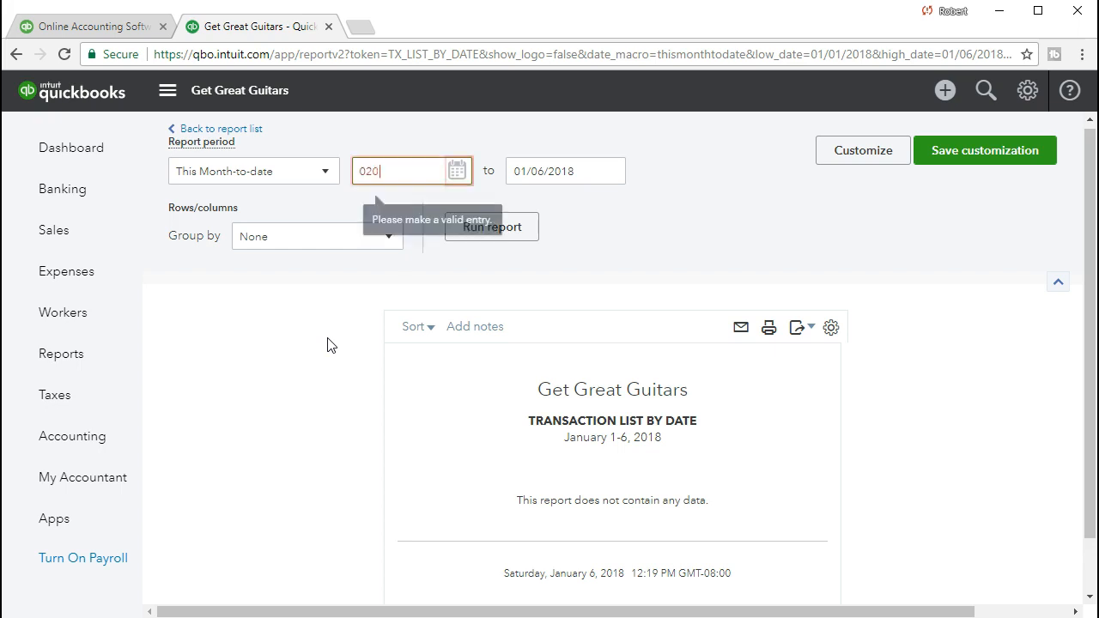
{"action": "left_click_drag", "start_coordinate": [418, 163], "coordinate": [293, 189]}
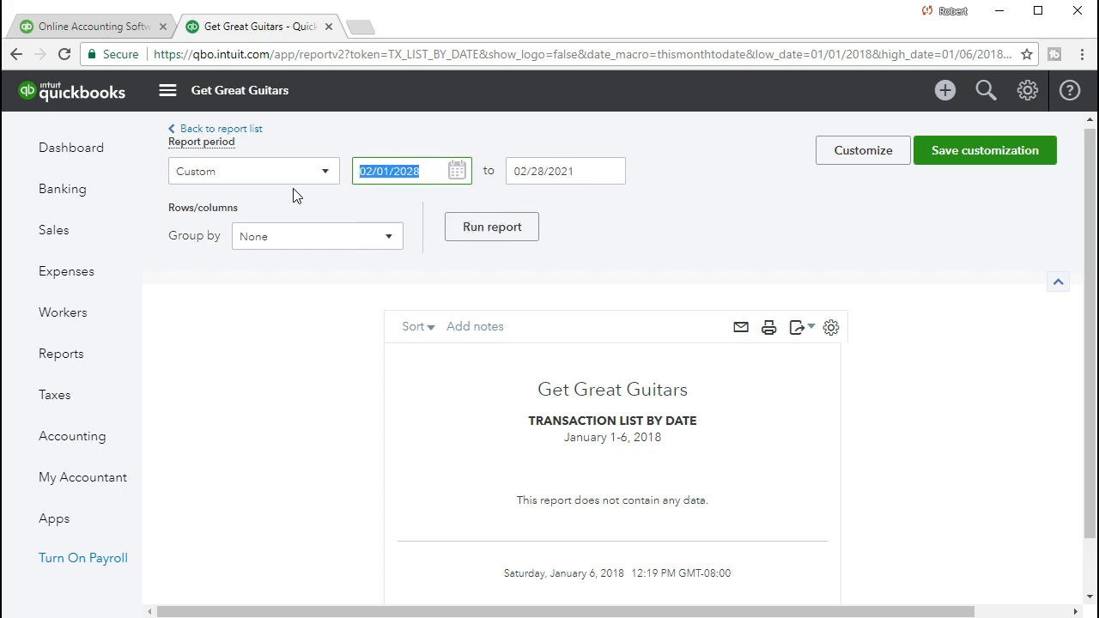
{"action": "type", "text": "02/01/2021"}
{"action": "key", "text": "Tab"}
{"action": "type", "text": "02/"}
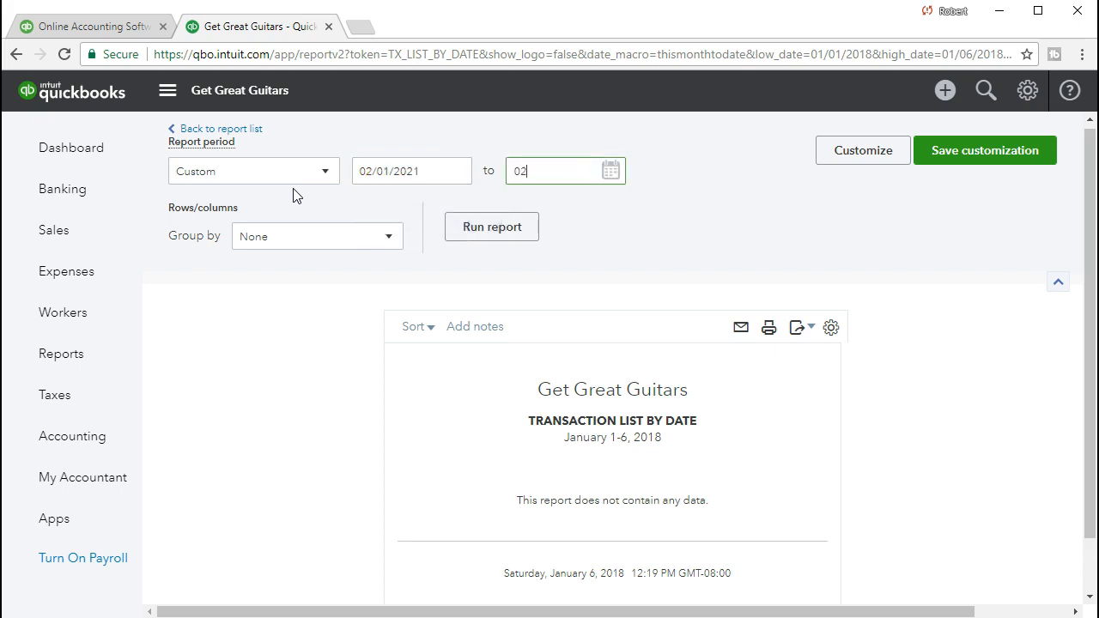
{"action": "type", "text": "28/2021"}
{"action": "key", "text": "Tab"}
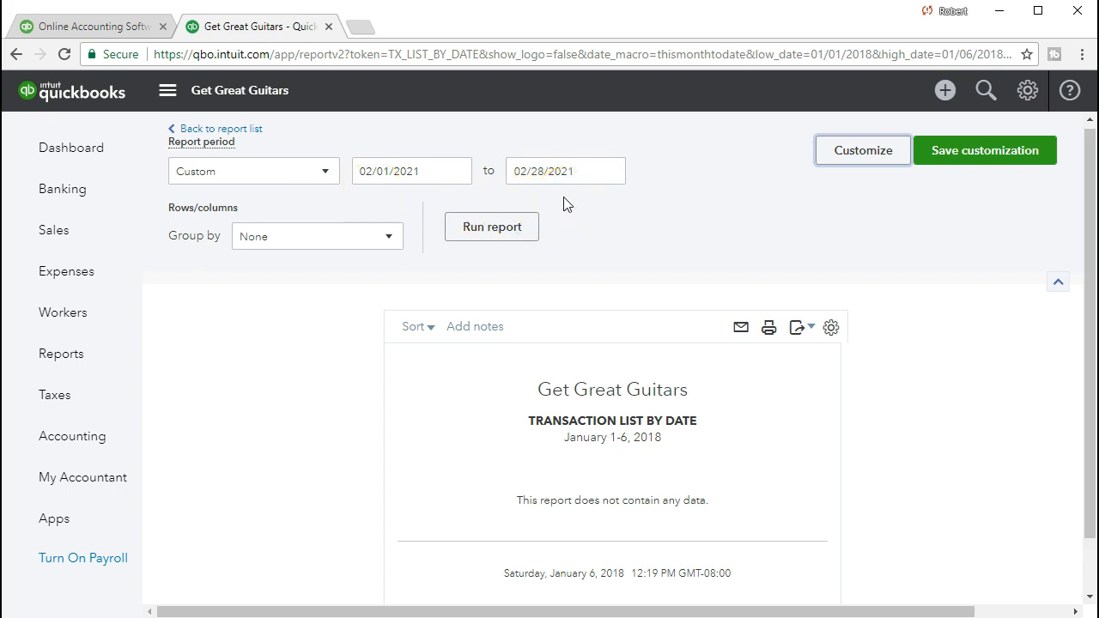
{"action": "left_click", "coordinate": [528, 240]}
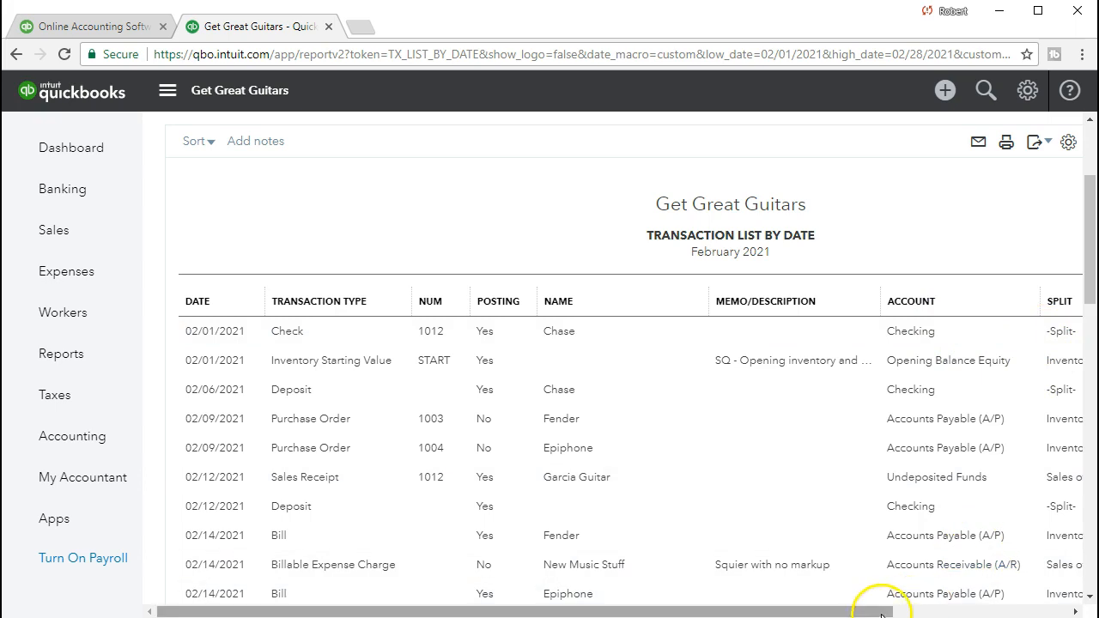
- Examine the transaction list's columns from Date and Transaction Type across to Account, Split and Amount
{"action": "left_click_drag", "start_coordinate": [879, 615], "coordinate": [1080, 612]}
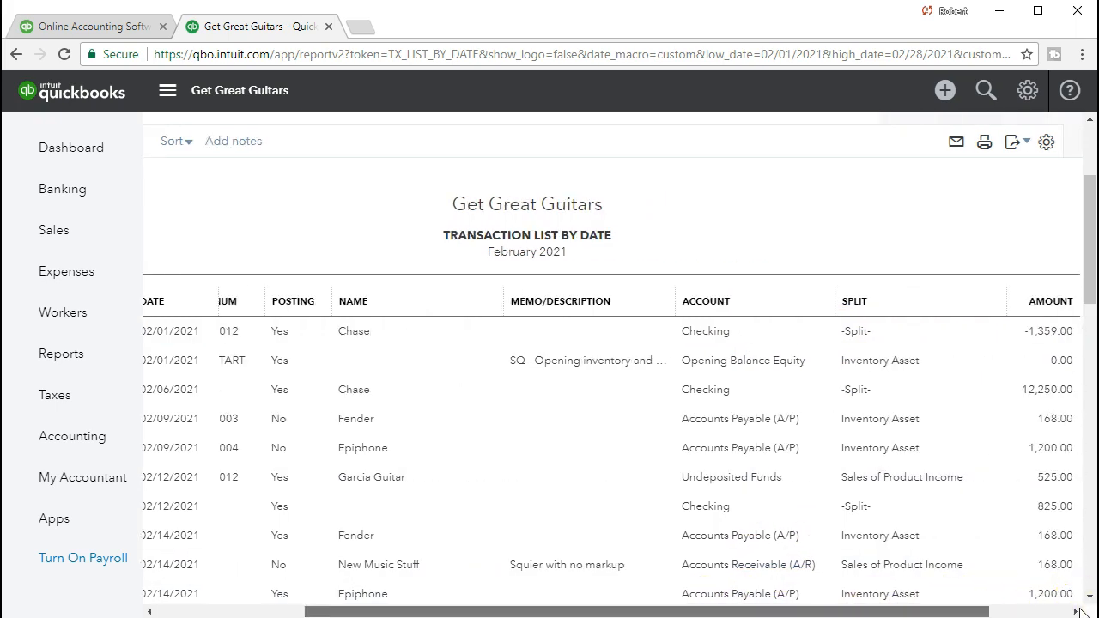
{"action": "left_click", "coordinate": [1078, 612]}
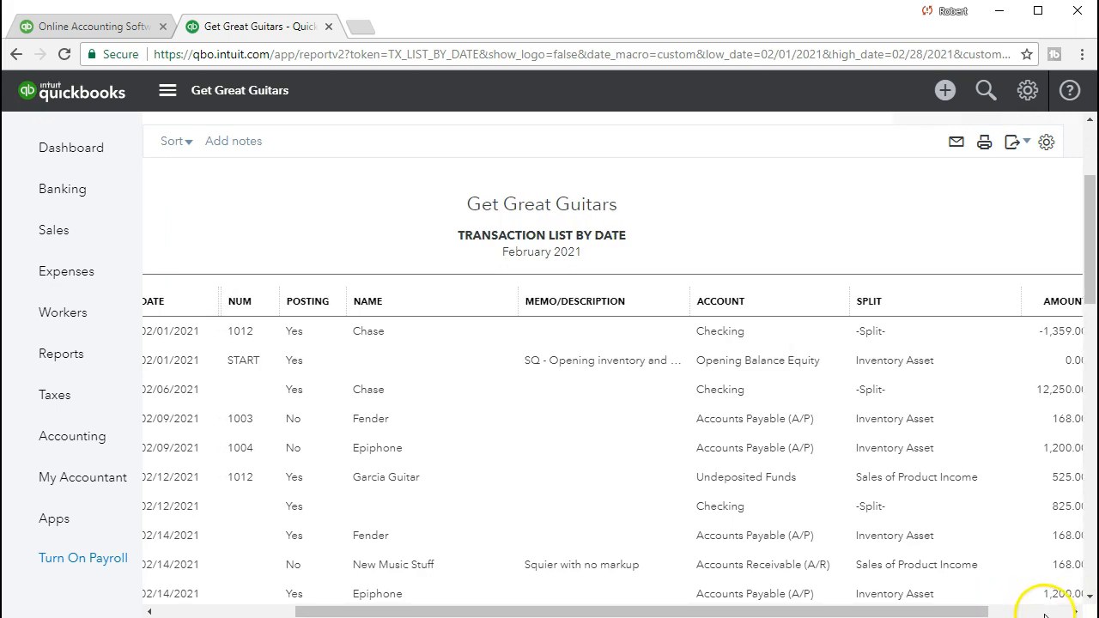
{"action": "left_click", "coordinate": [1077, 613]}
{"action": "left_click", "coordinate": [1075, 612]}
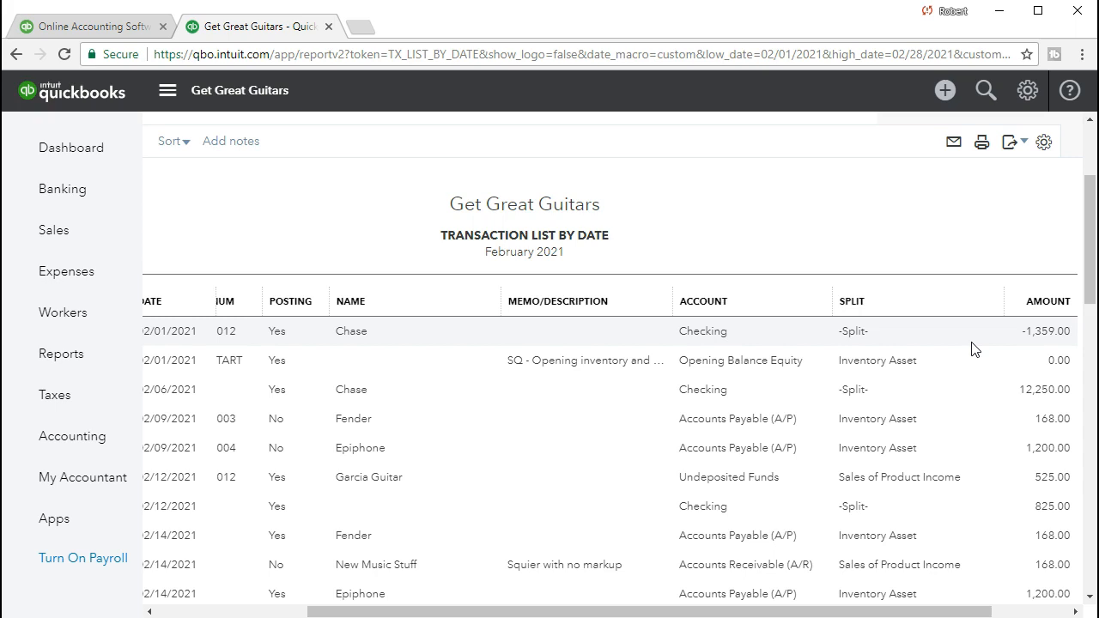
{"action": "left_click", "coordinate": [463, 498]}
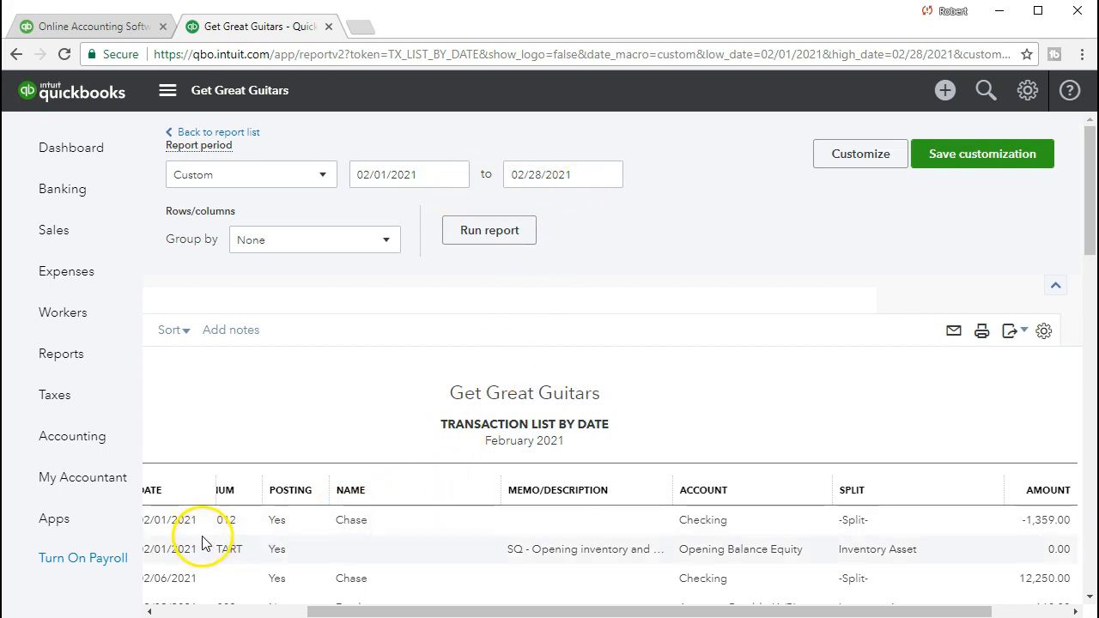
{"action": "left_click_drag", "start_coordinate": [329, 612], "coordinate": [222, 610]}
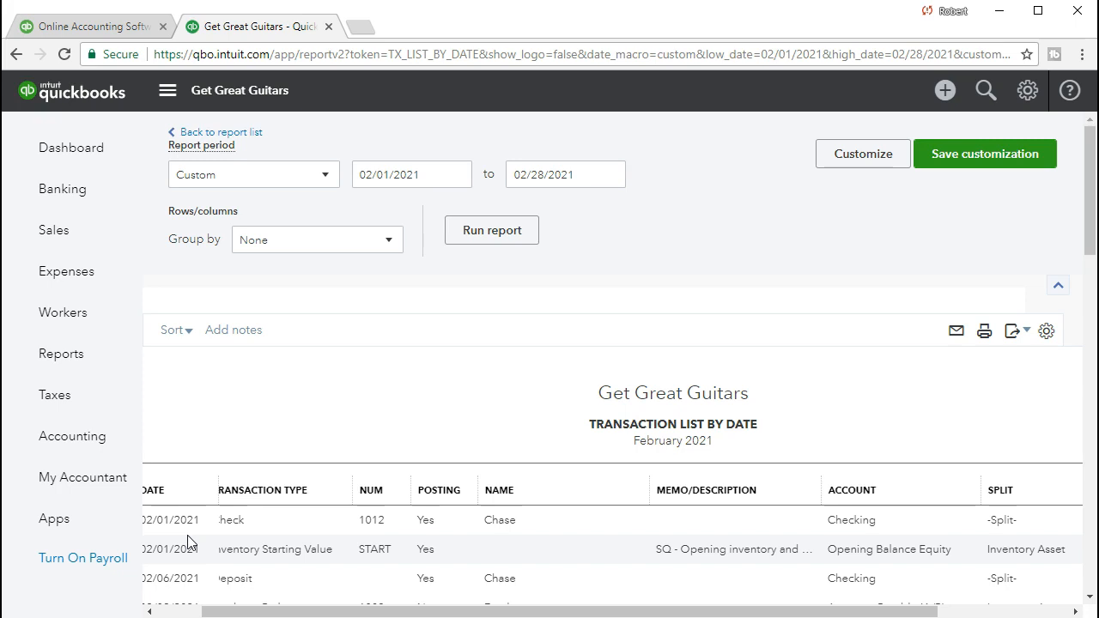
{"action": "left_click_drag", "start_coordinate": [319, 610], "coordinate": [424, 610]}
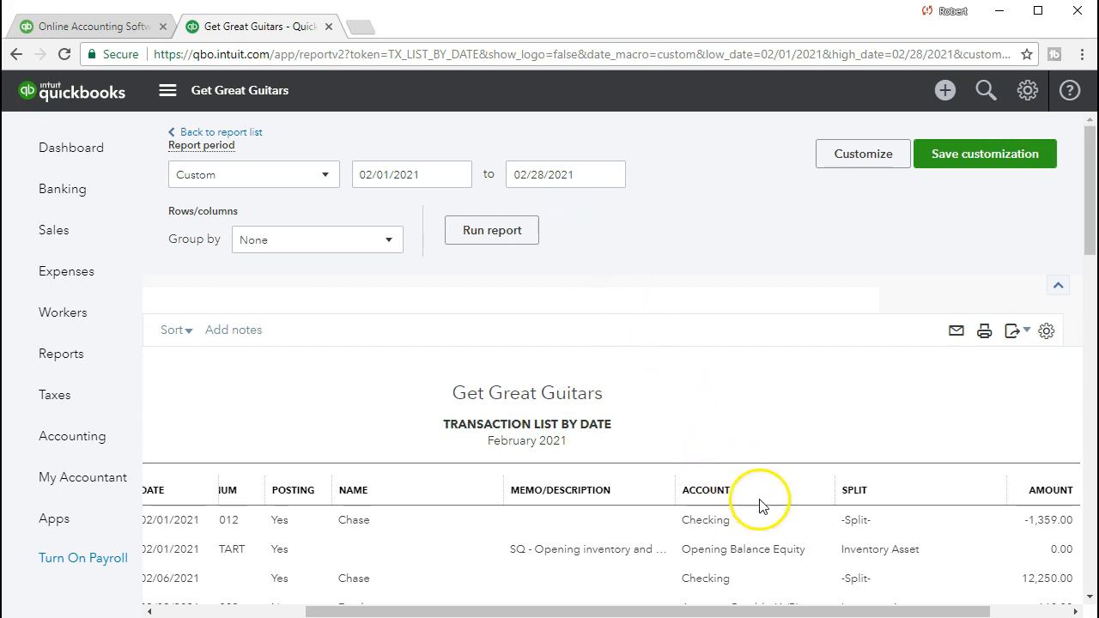
- Open the 02/01/2021 Chase check from the list to inspect its account details, and return to the report
{"action": "left_click", "coordinate": [1049, 523]}
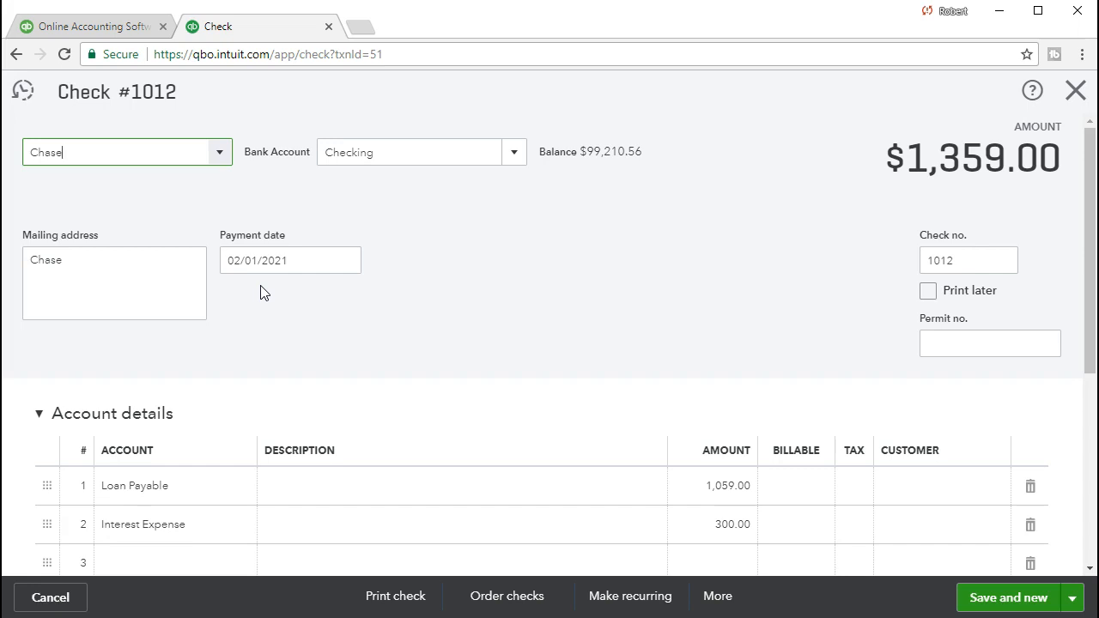
{"action": "left_click", "coordinate": [1077, 93]}
{"action": "scroll", "coordinate": [913, 245], "scroll_direction": "down", "scroll_amount": 2}
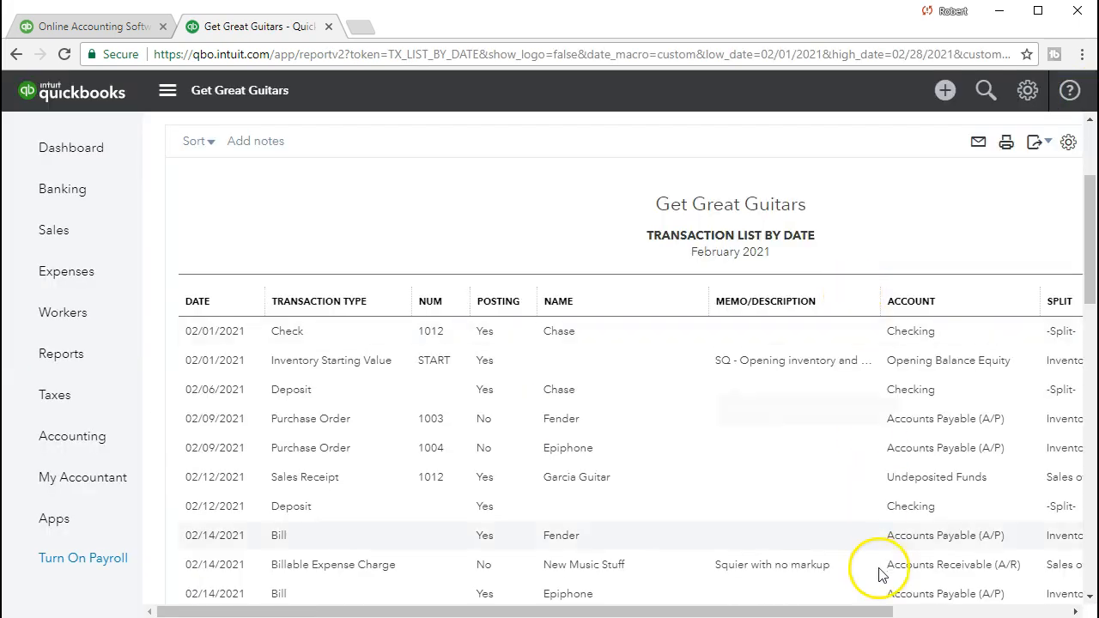
- Review the Account, Split and Amount columns for the February transactions down to the 02/28/2021 payroll entries
{"action": "left_click_drag", "start_coordinate": [861, 611], "coordinate": [1029, 606]}
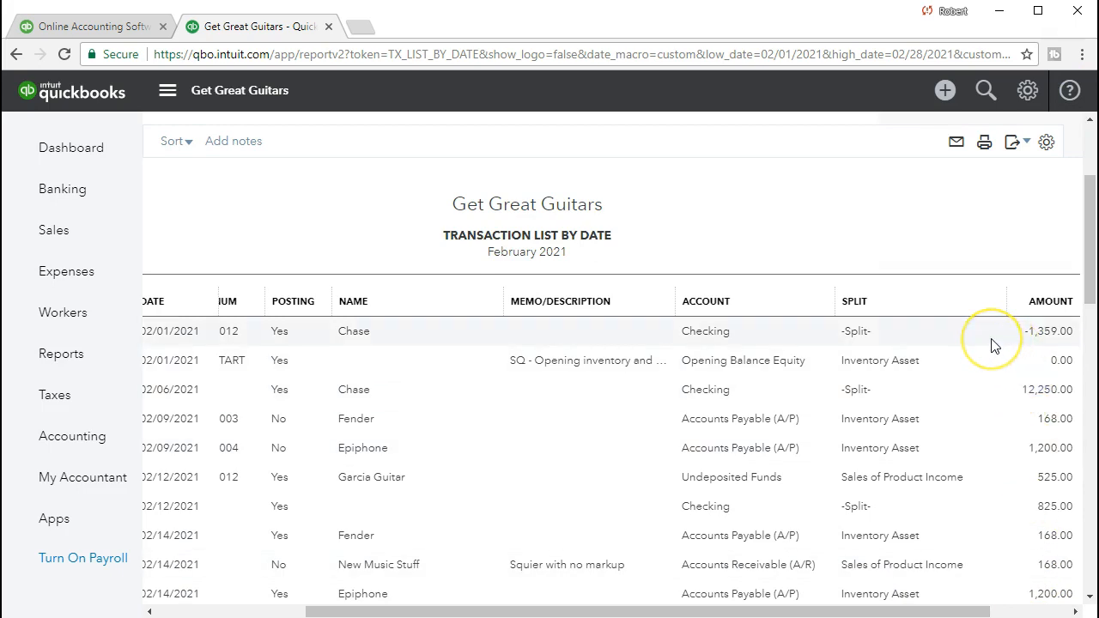
{"action": "scroll", "coordinate": [996, 346], "scroll_direction": "down", "scroll_amount": 1}
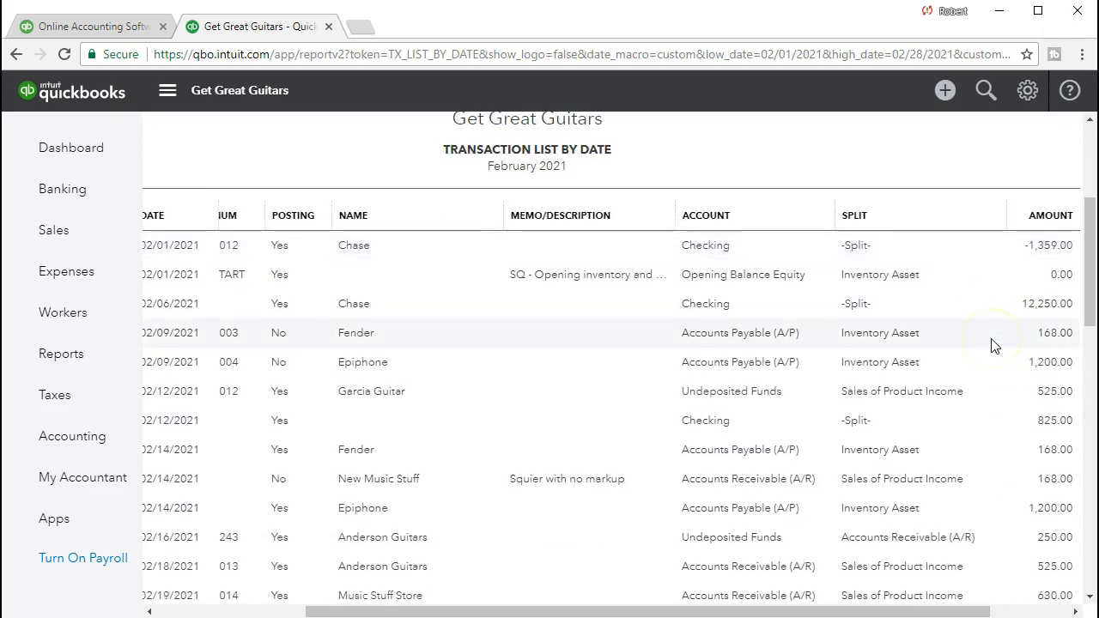
{"action": "left_click", "coordinate": [996, 282]}
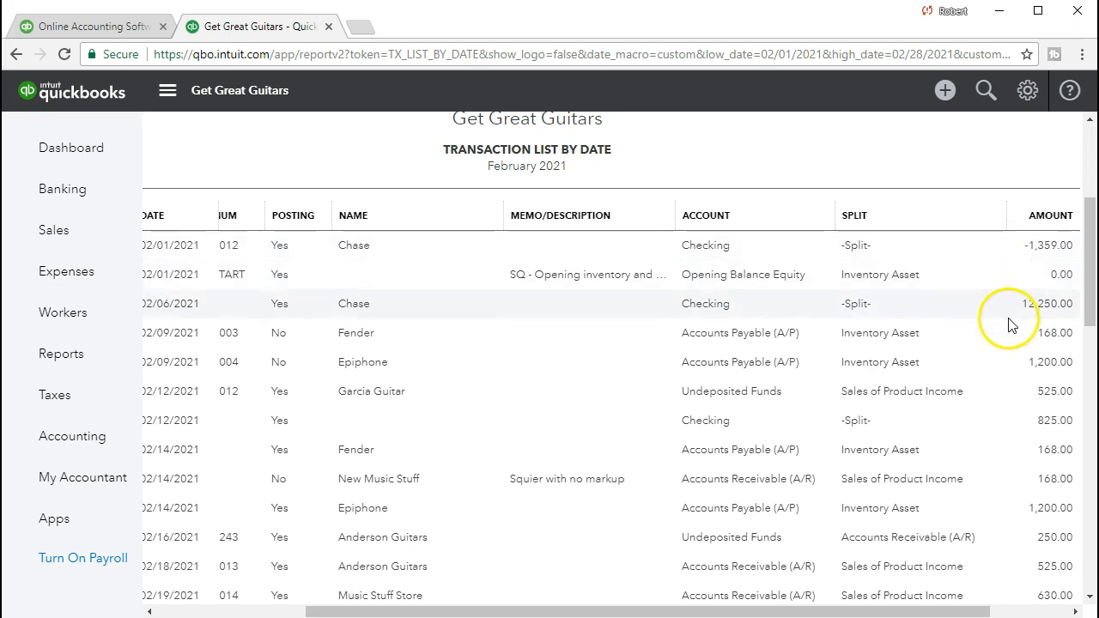
{"action": "scroll", "coordinate": [1009, 327], "scroll_direction": "down", "scroll_amount": 2}
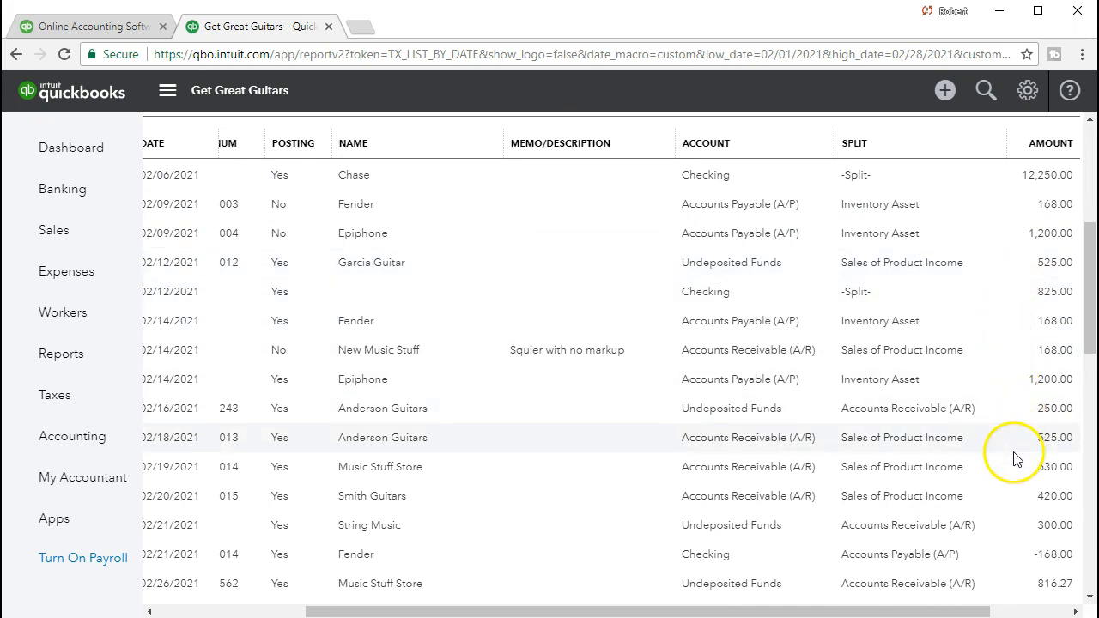
{"action": "scroll", "coordinate": [1016, 490], "scroll_direction": "down", "scroll_amount": 1}
{"action": "scroll", "coordinate": [1016, 497], "scroll_direction": "down", "scroll_amount": 2}
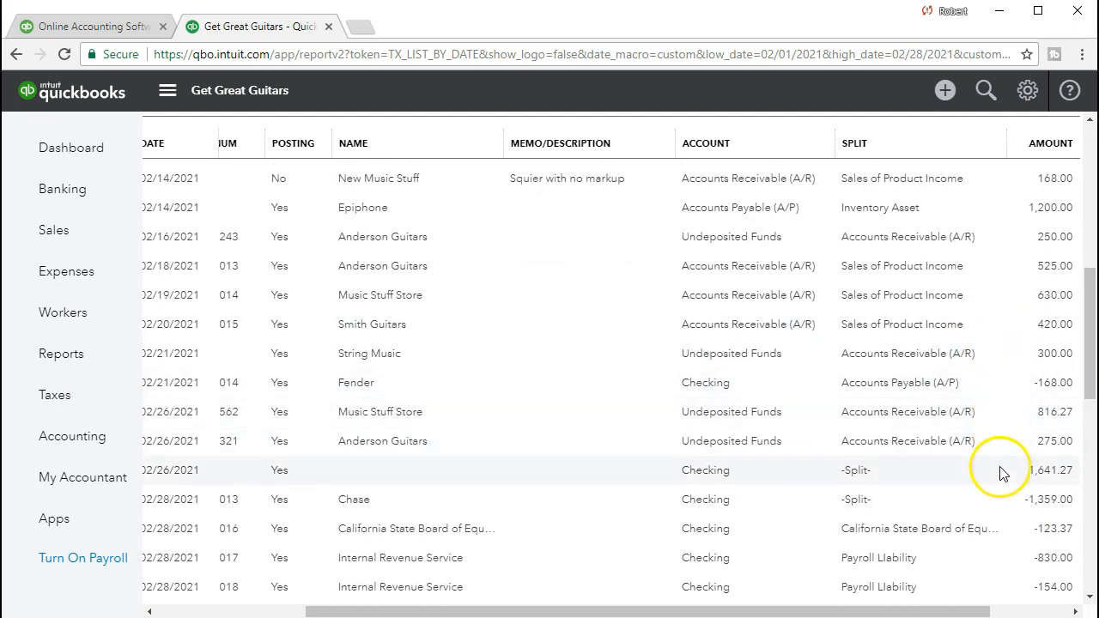
{"action": "scroll", "coordinate": [1003, 503], "scroll_direction": "down", "scroll_amount": 1}
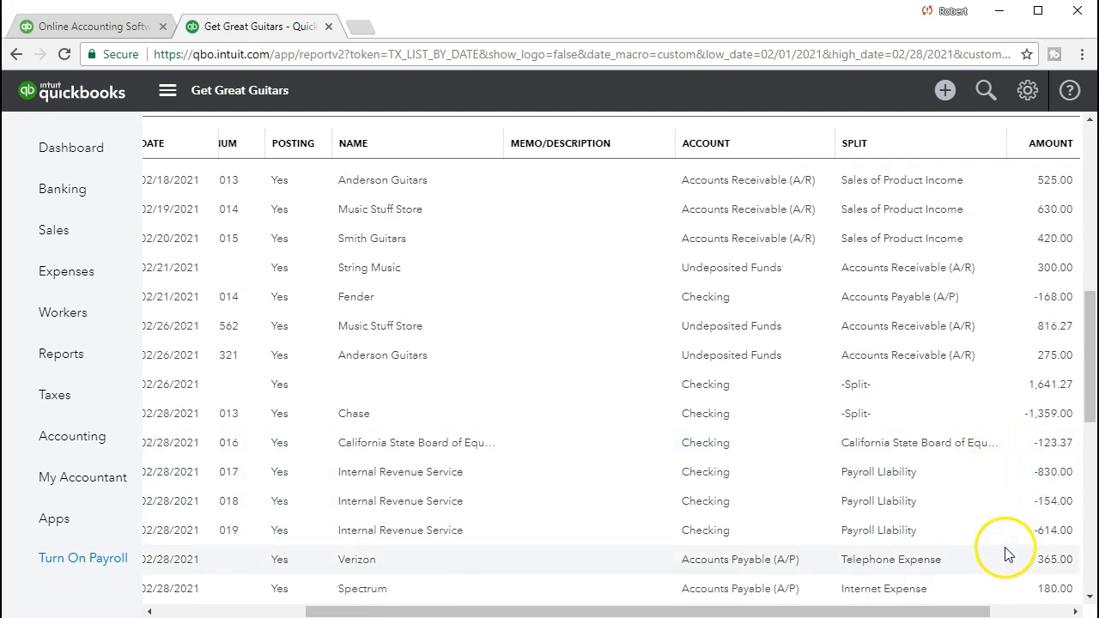
{"action": "scroll", "coordinate": [1006, 541], "scroll_direction": "down", "scroll_amount": 1}
{"action": "scroll", "coordinate": [1011, 510], "scroll_direction": "down", "scroll_amount": 1}
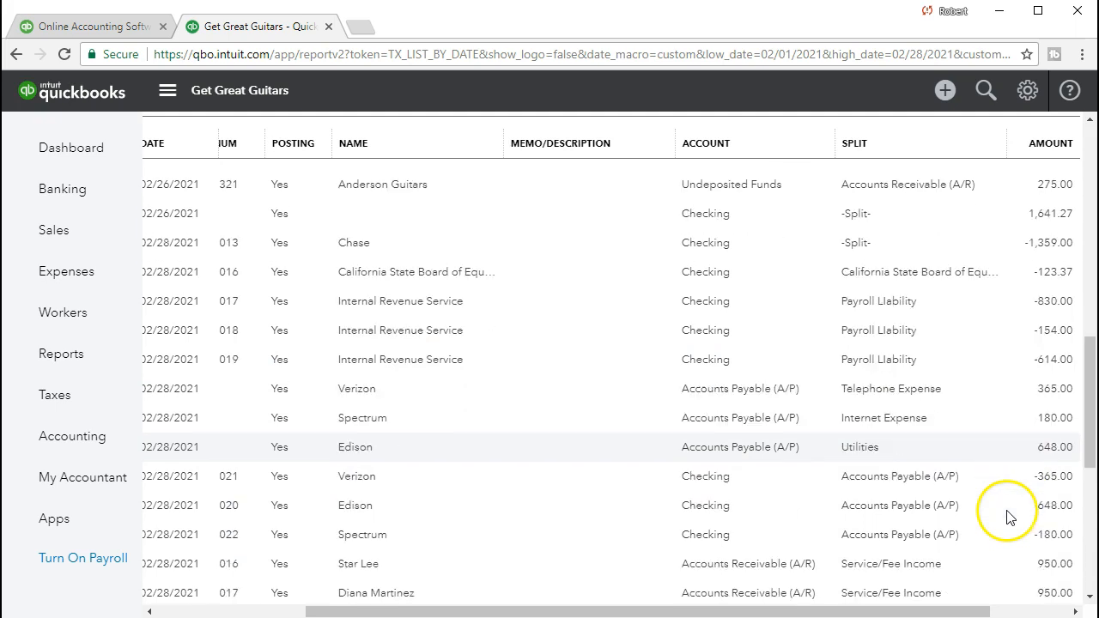
{"action": "scroll", "coordinate": [994, 457], "scroll_direction": "down", "scroll_amount": 2}
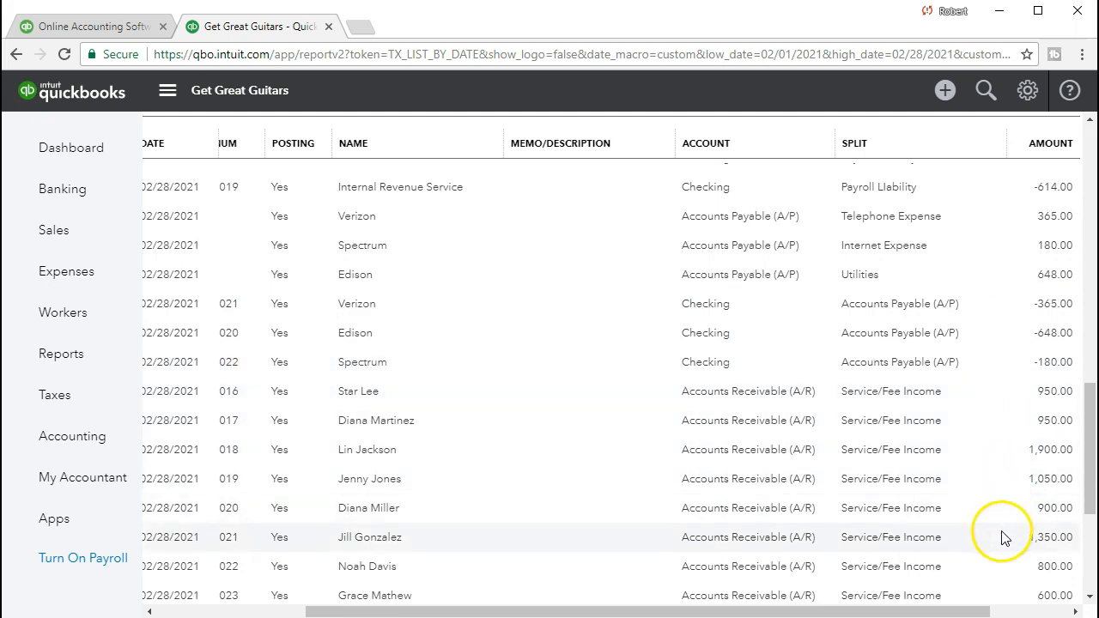
{"action": "scroll", "coordinate": [994, 526], "scroll_direction": "down", "scroll_amount": 1}
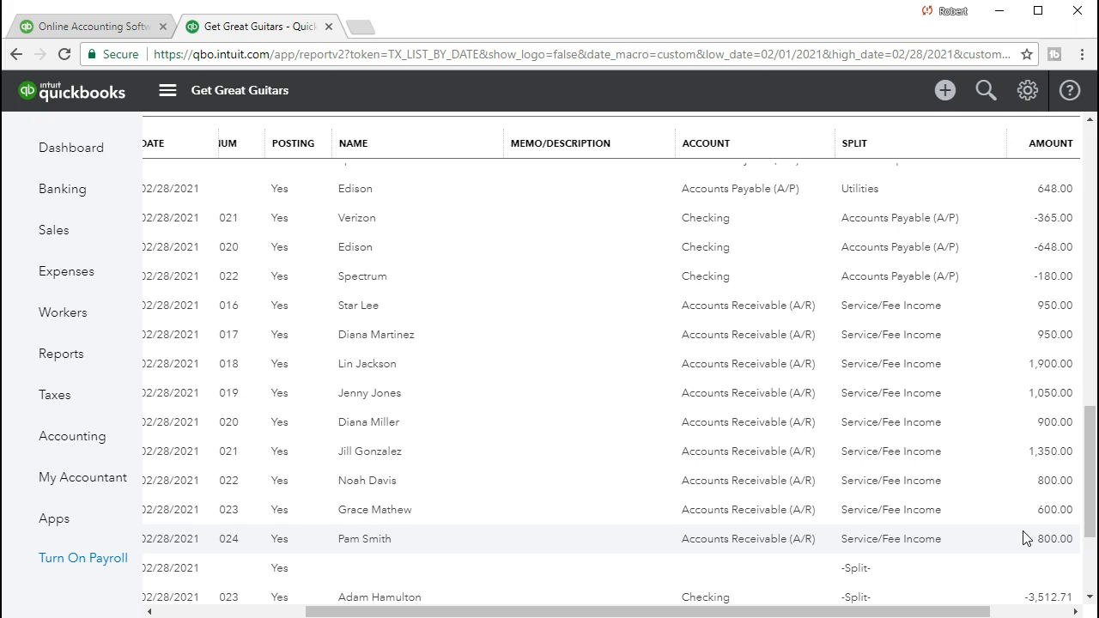
{"action": "left_click", "coordinate": [1034, 555]}
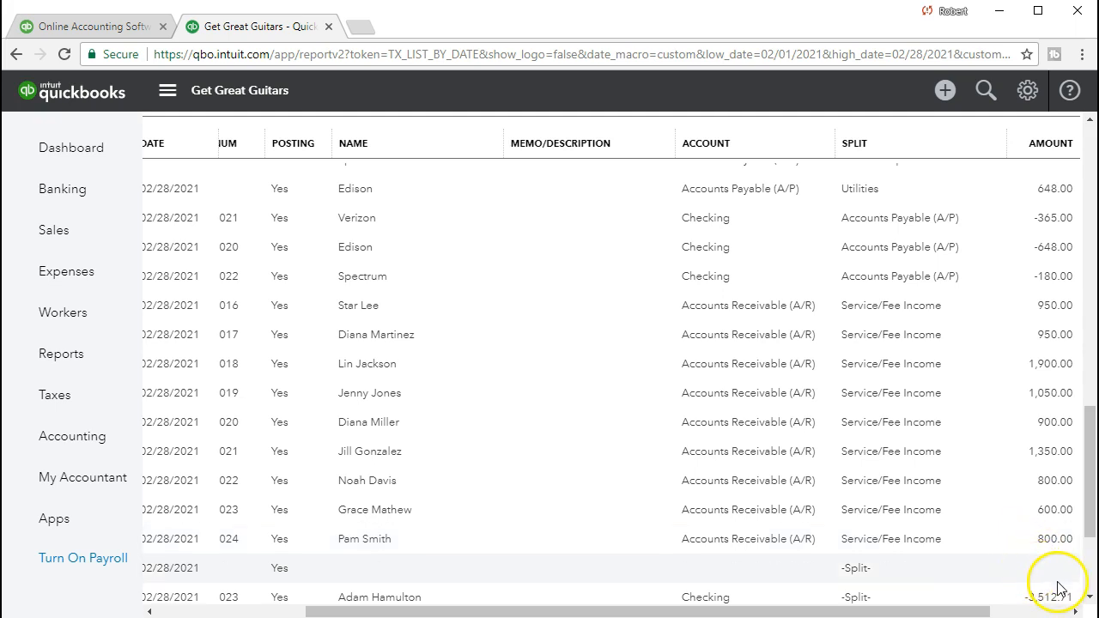
- Review the February transaction list's dates, transaction types and names from the 02/01/2021 check through the final 02/28/2021 sales receipt
{"action": "left_click_drag", "start_coordinate": [982, 611], "coordinate": [743, 601]}
{"action": "scroll", "coordinate": [245, 451], "scroll_direction": "up", "scroll_amount": 15}
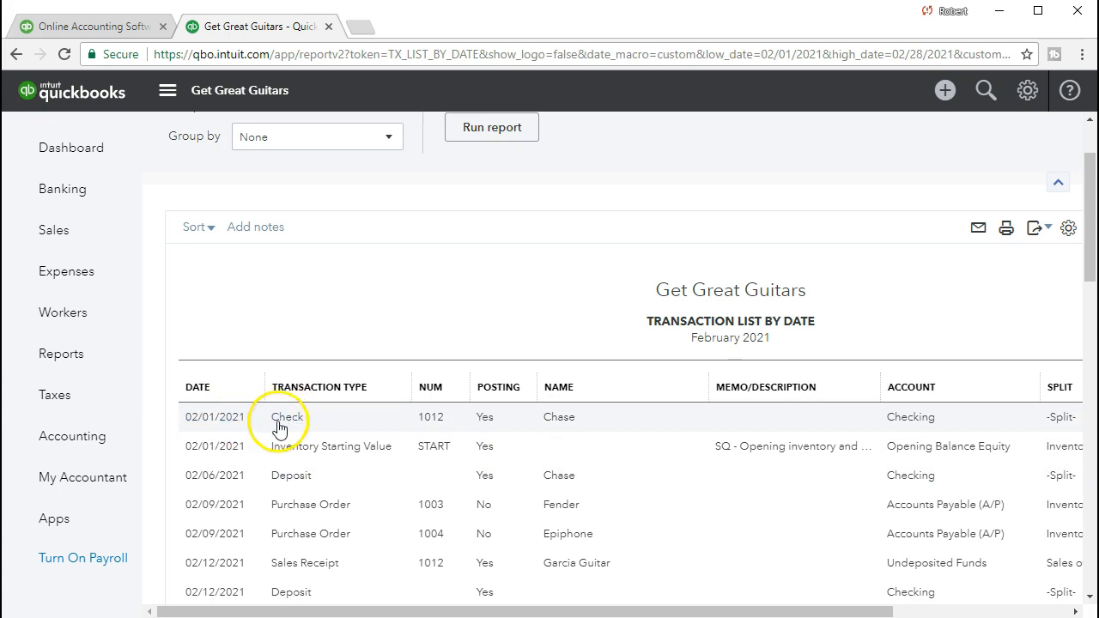
{"action": "scroll", "coordinate": [456, 423], "scroll_direction": "down", "scroll_amount": 4}
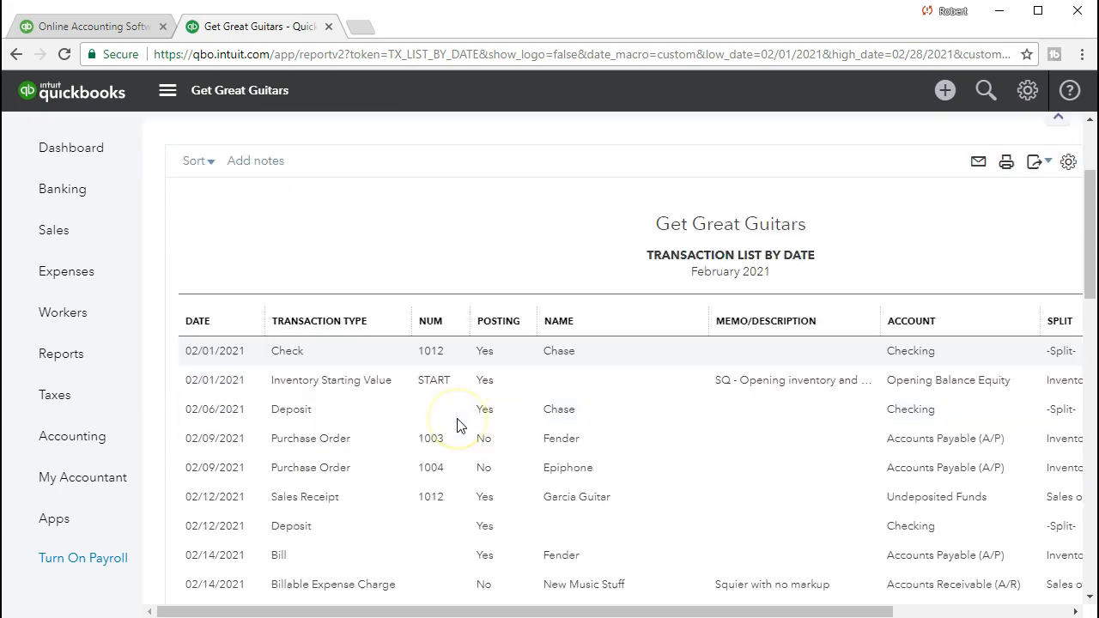
{"action": "scroll", "coordinate": [387, 295], "scroll_direction": "up", "scroll_amount": 2}
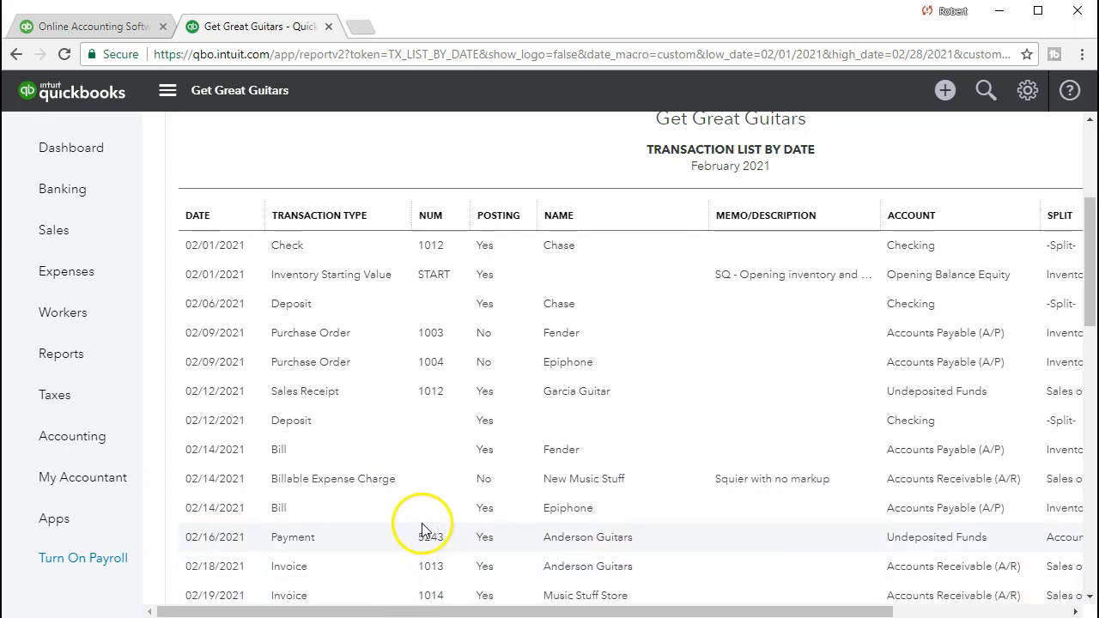
{"action": "scroll", "coordinate": [421, 481], "scroll_direction": "down", "scroll_amount": 4}
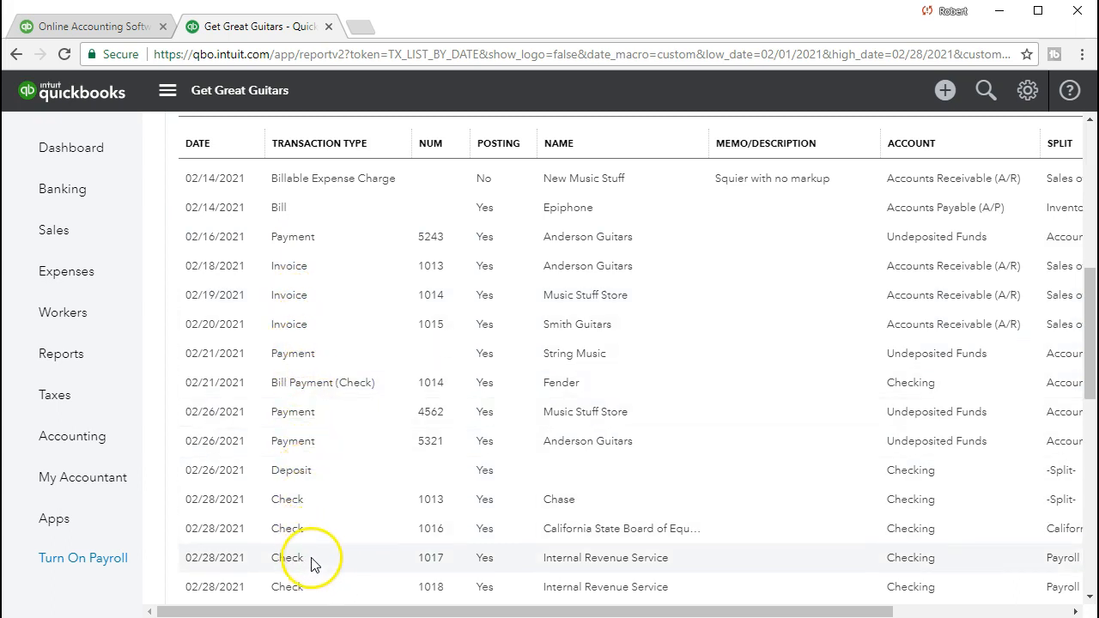
{"action": "scroll", "coordinate": [312, 571], "scroll_direction": "down", "scroll_amount": 1}
{"action": "scroll", "coordinate": [311, 571], "scroll_direction": "down", "scroll_amount": 1}
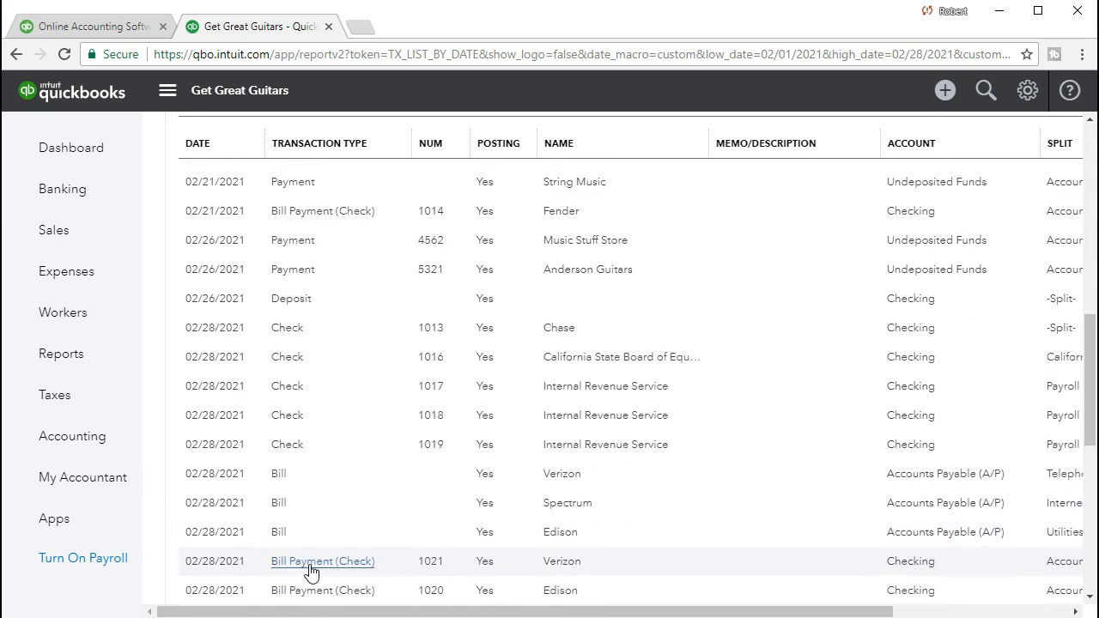
{"action": "scroll", "coordinate": [312, 571], "scroll_direction": "down", "scroll_amount": 1}
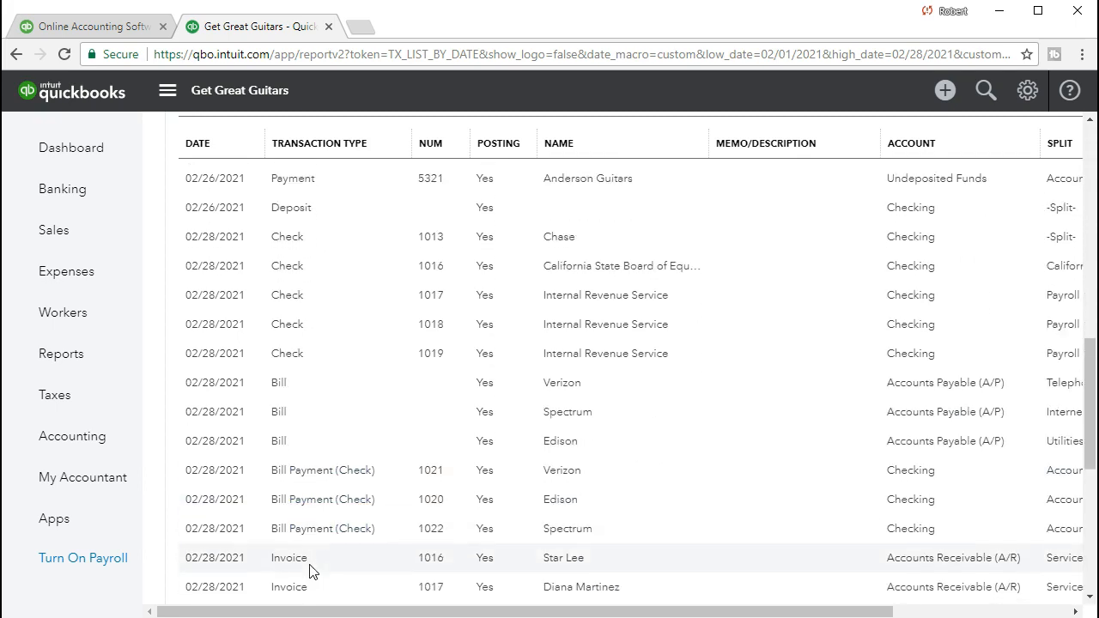
{"action": "scroll", "coordinate": [311, 571], "scroll_direction": "down", "scroll_amount": 1}
{"action": "scroll", "coordinate": [312, 571], "scroll_direction": "down", "scroll_amount": 1}
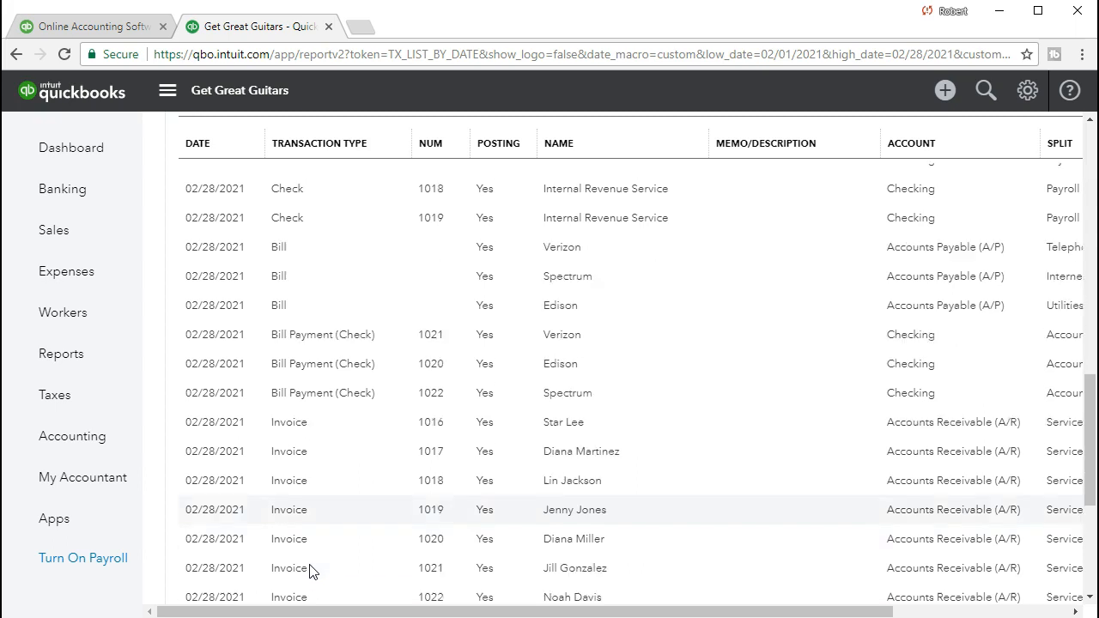
{"action": "scroll", "coordinate": [311, 572], "scroll_direction": "down", "scroll_amount": 1}
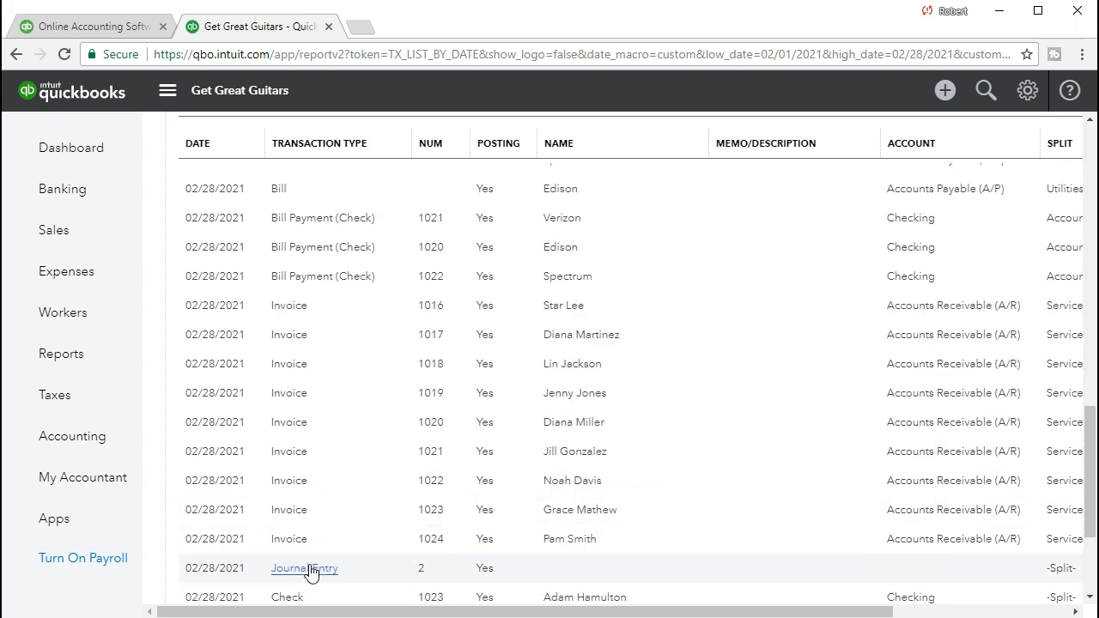
{"action": "scroll", "coordinate": [312, 572], "scroll_direction": "down", "scroll_amount": 1}
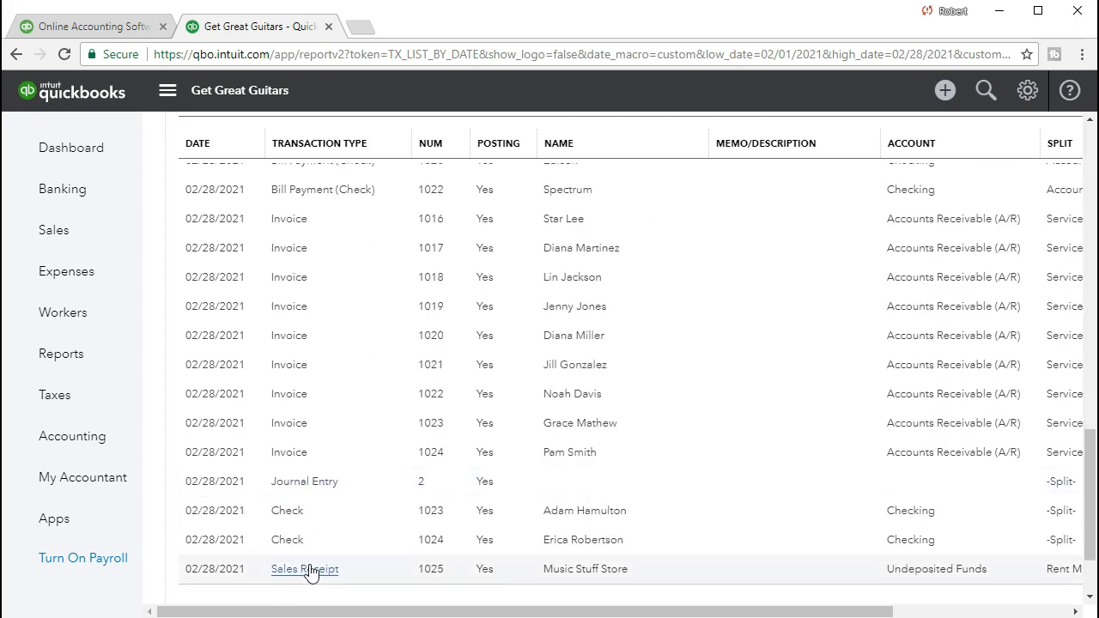
{"action": "scroll", "coordinate": [314, 572], "scroll_direction": "down", "scroll_amount": 1}
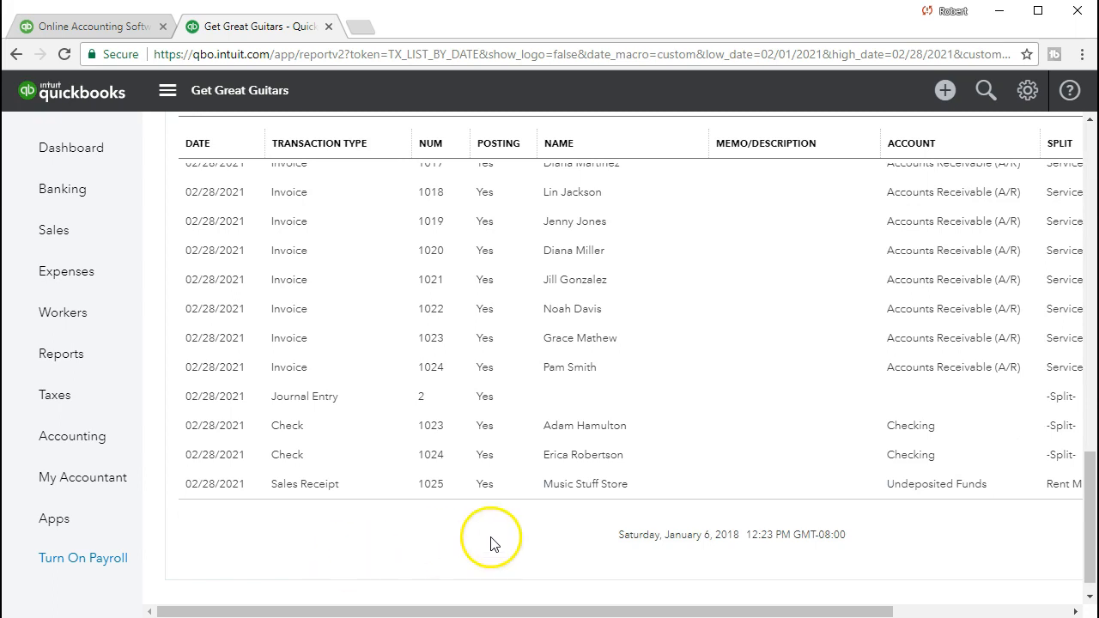
- Export the Transaction List by Date report to Excel and open the downloaded workbook in a full-screen Excel window
{"action": "scroll", "coordinate": [910, 541], "scroll_direction": "up", "scroll_amount": 1}
{"action": "scroll", "coordinate": [912, 544], "scroll_direction": "up", "scroll_amount": 3}
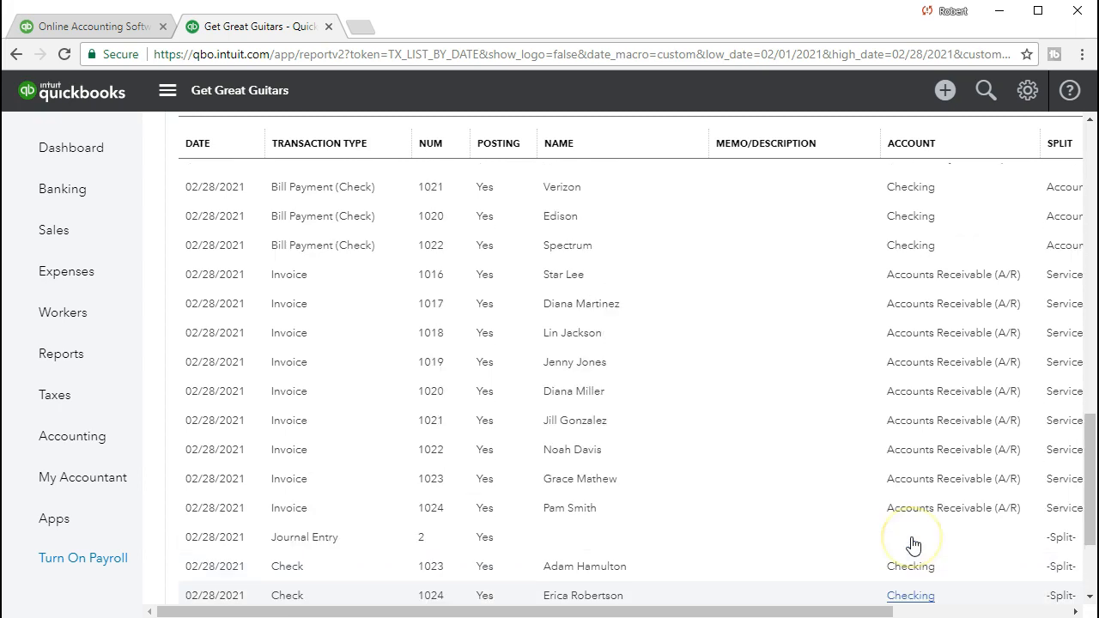
{"action": "scroll", "coordinate": [913, 543], "scroll_direction": "up", "scroll_amount": 5}
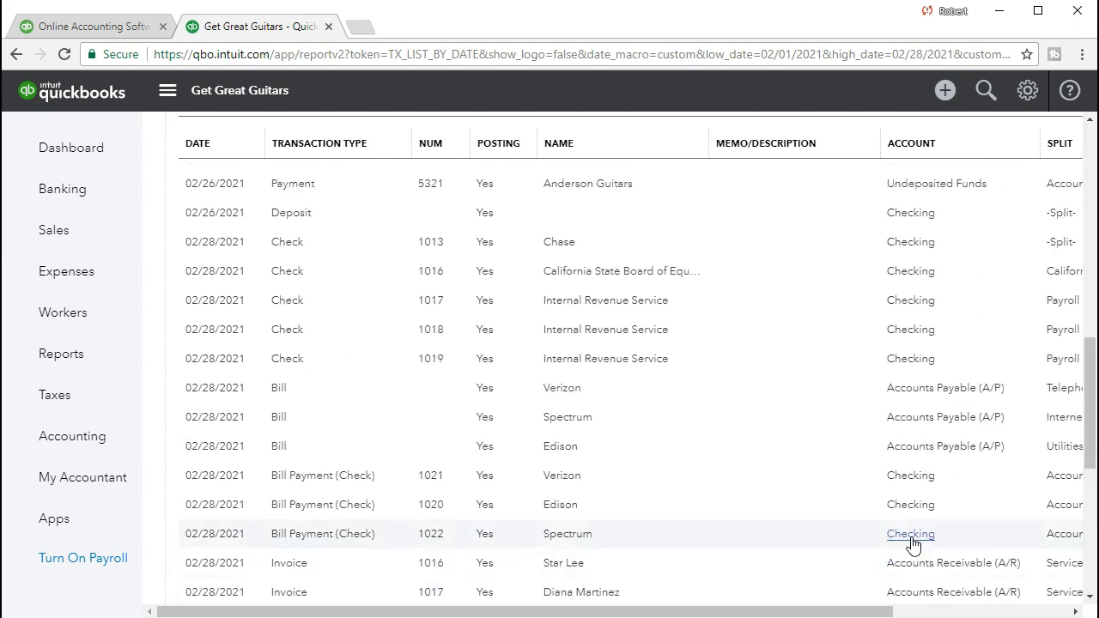
{"action": "scroll", "coordinate": [913, 543], "scroll_direction": "up", "scroll_amount": 6}
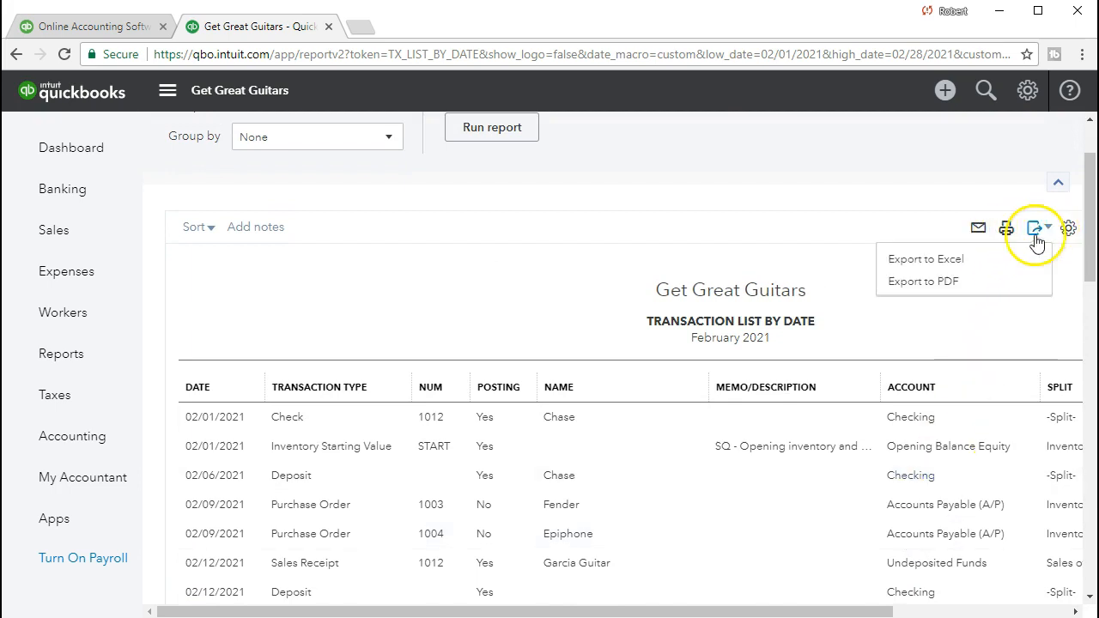
{"action": "left_click", "coordinate": [987, 259]}
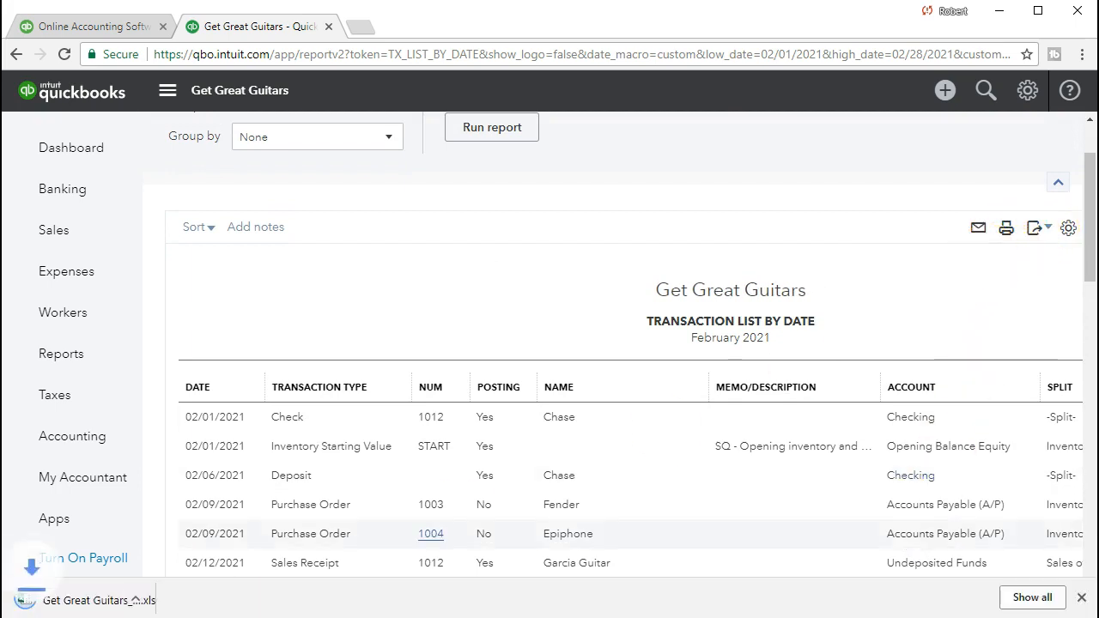
{"action": "left_click", "coordinate": [51, 596]}
{"action": "left_click", "coordinate": [688, 77]}
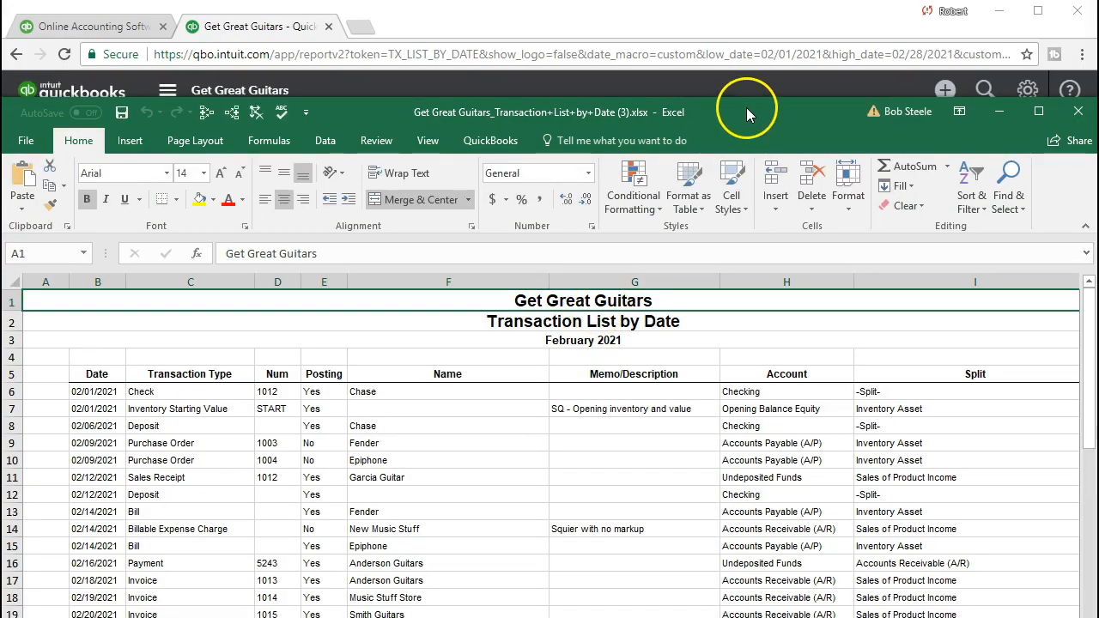
{"action": "left_click_drag", "start_coordinate": [746, 108], "coordinate": [749, 1]}
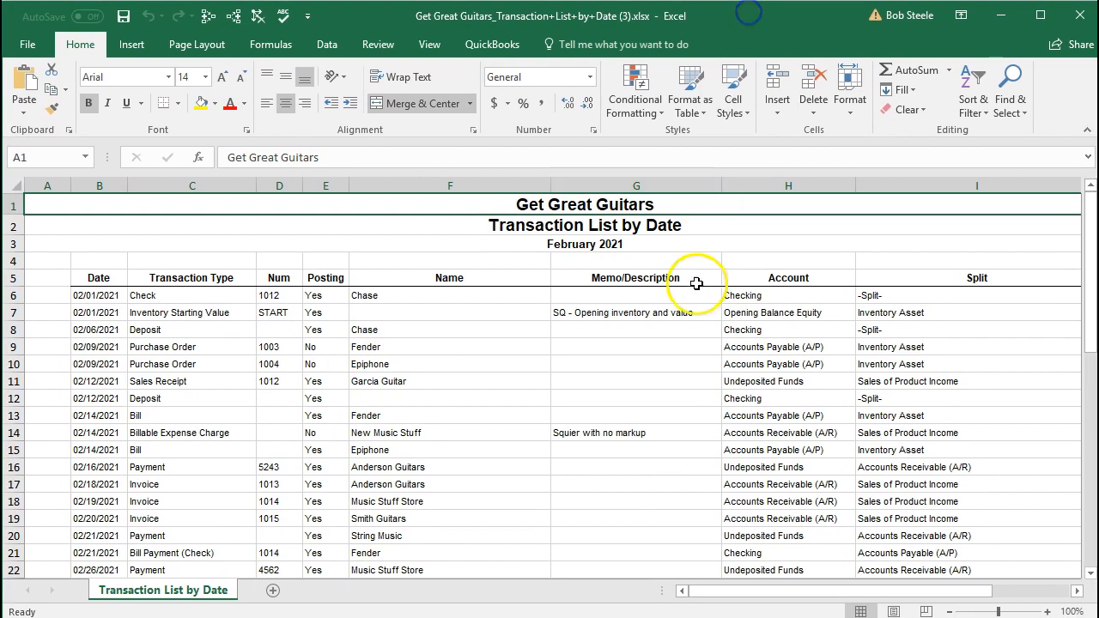
- Check the sheet's page breaks in Page Layout view, return to Normal view and set the page orientation to Landscape
{"action": "left_click", "coordinate": [892, 611]}
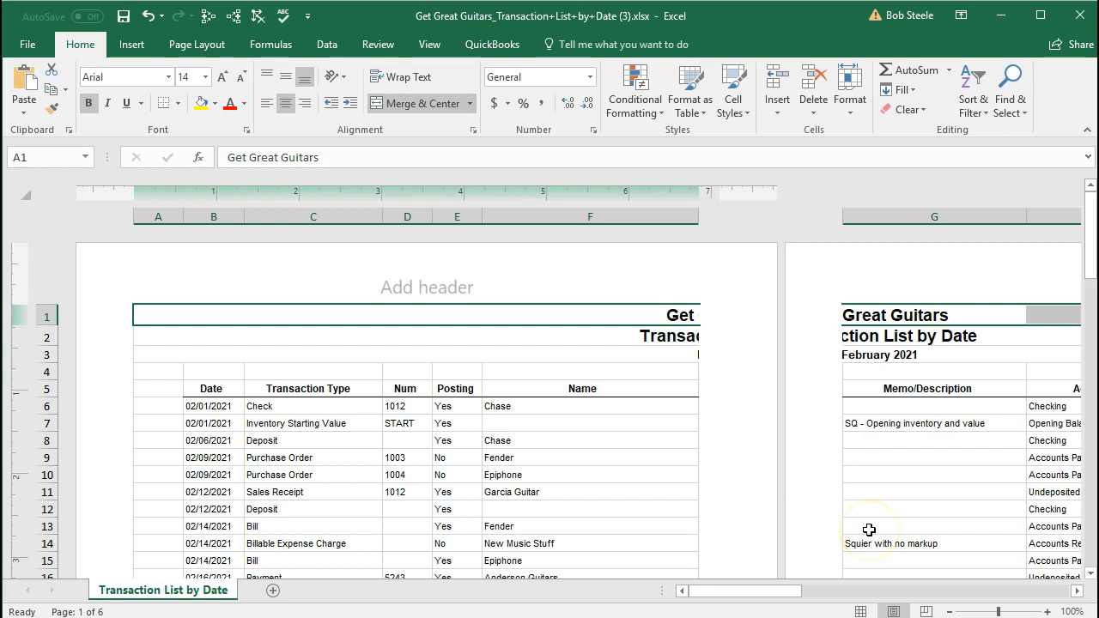
{"action": "left_click", "coordinate": [860, 610]}
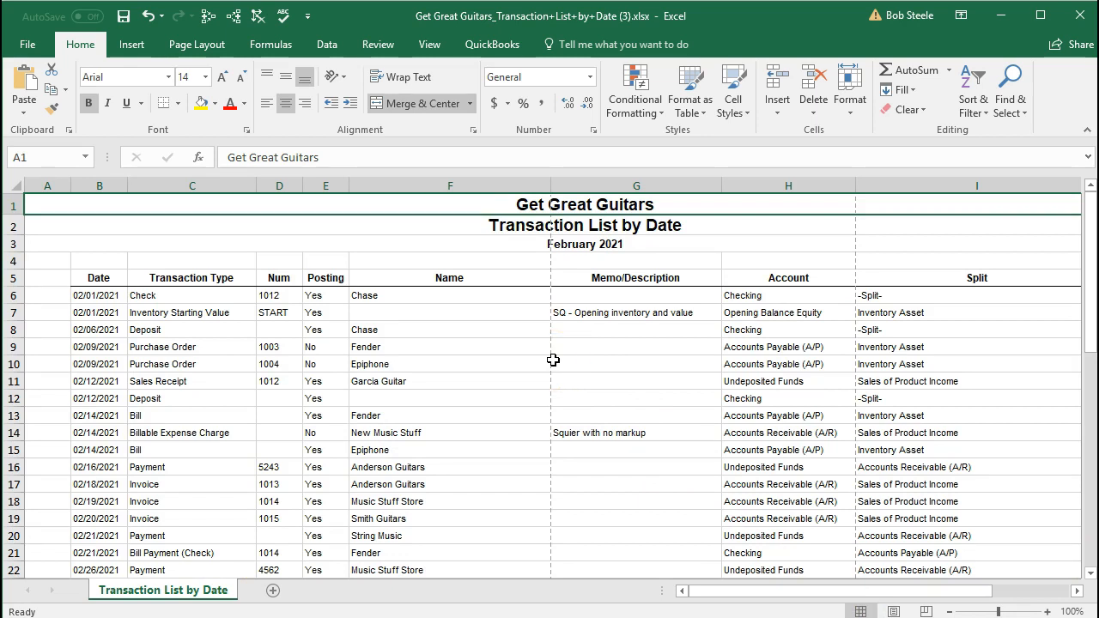
{"action": "left_click", "coordinate": [221, 48]}
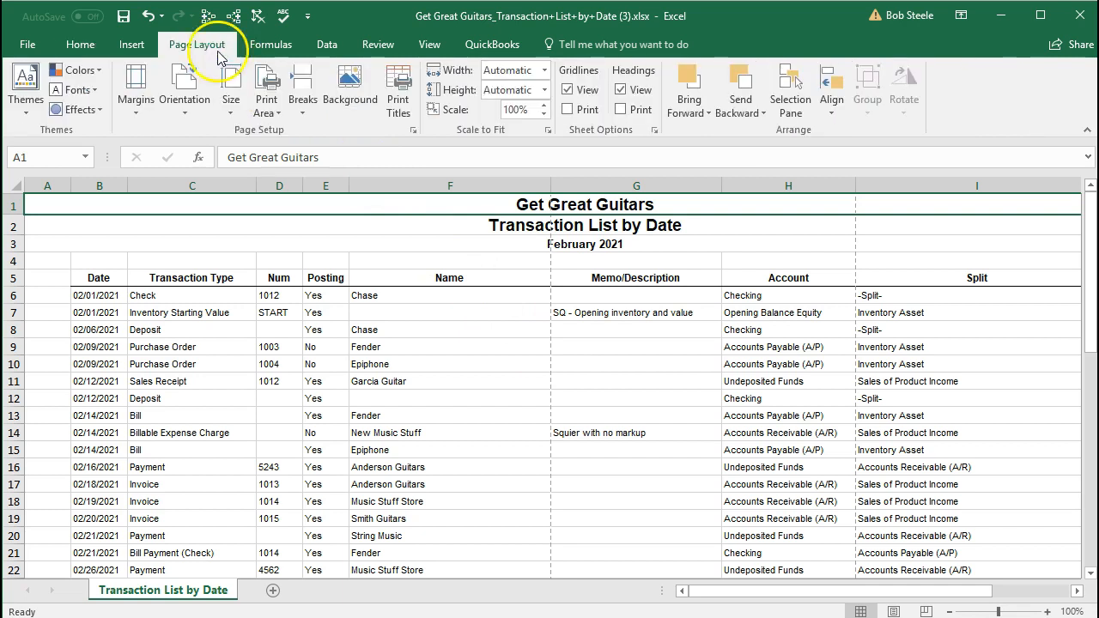
{"action": "left_click", "coordinate": [196, 107]}
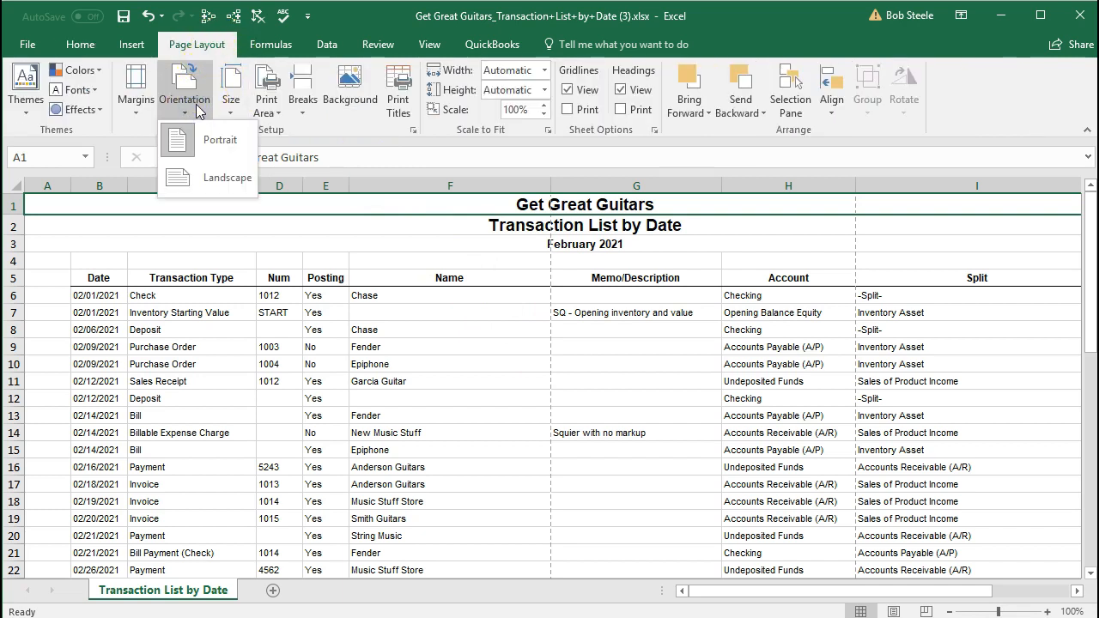
{"action": "left_click", "coordinate": [179, 44]}
{"action": "left_click", "coordinate": [233, 114]}
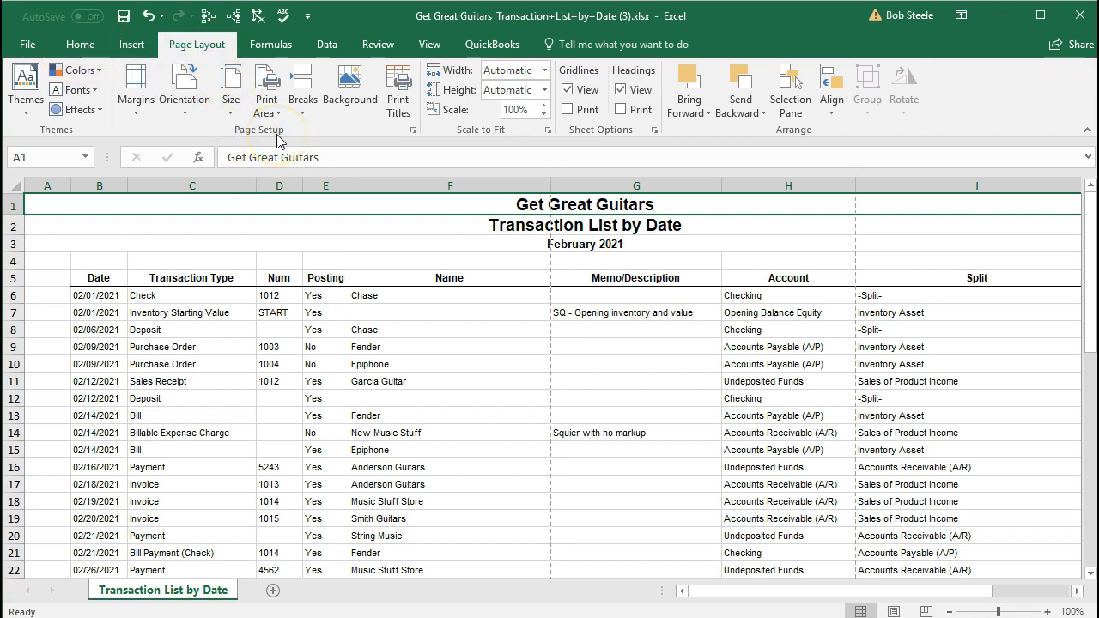
{"action": "left_click", "coordinate": [187, 110]}
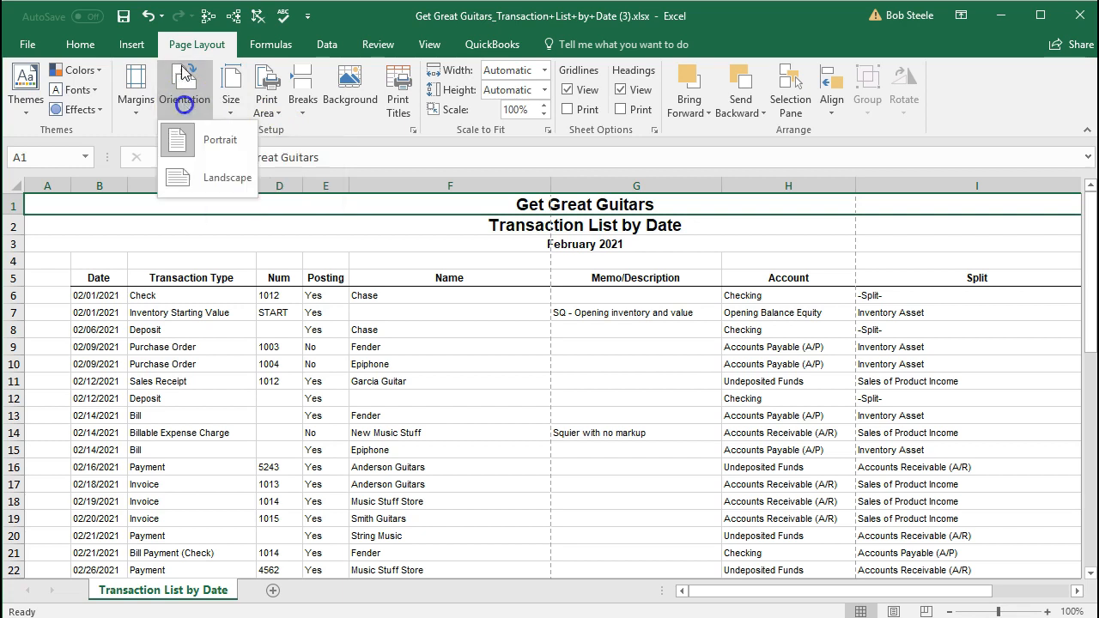
{"action": "left_click", "coordinate": [182, 175]}
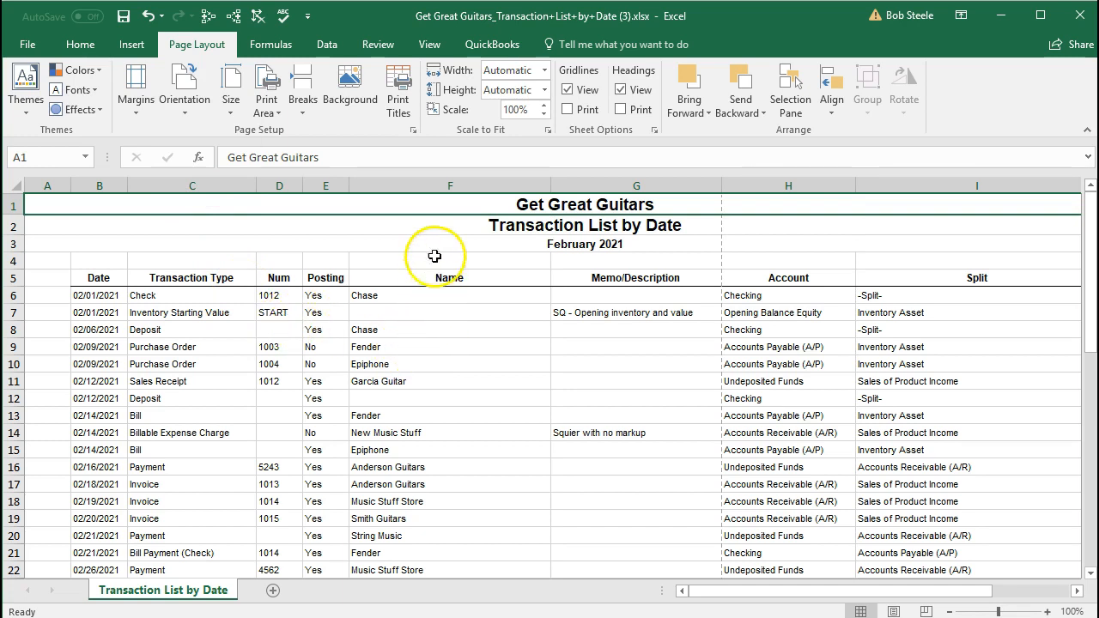
{"action": "left_click", "coordinate": [443, 204]}
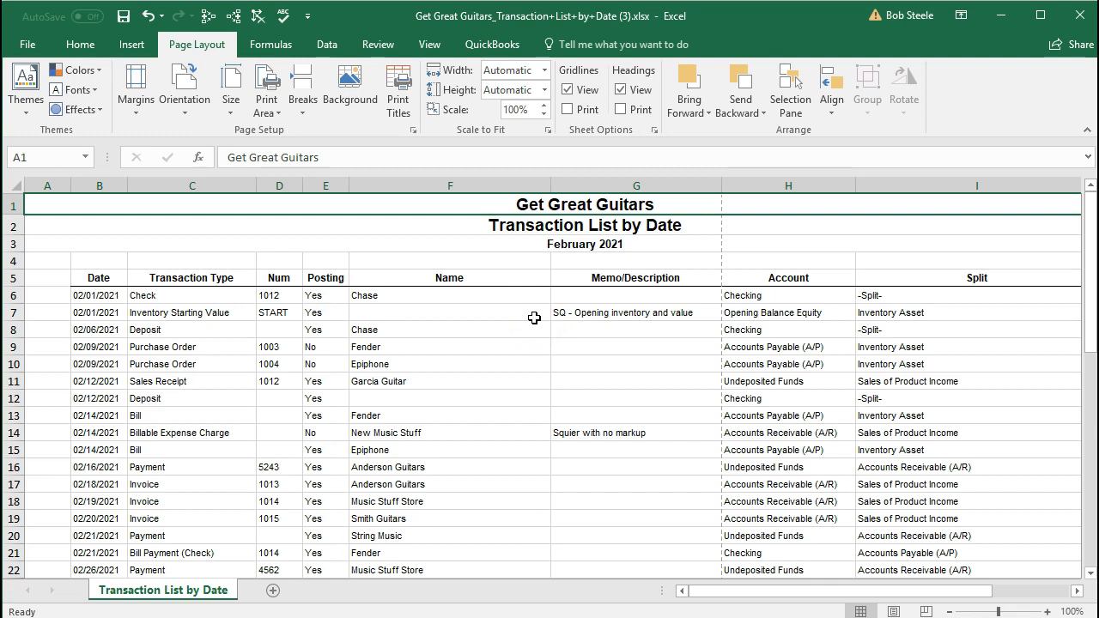
{"action": "left_click", "coordinate": [427, 330]}
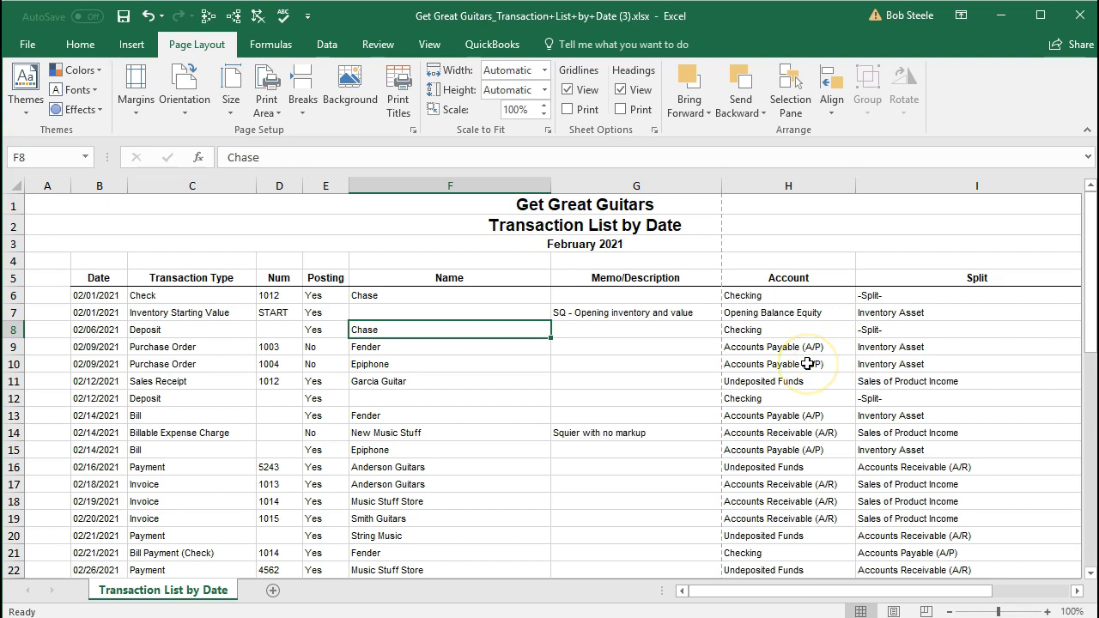
- Open the print preview of the Transaction List by Date sheet and bring up its scaling settings
{"action": "left_click", "coordinate": [29, 48]}
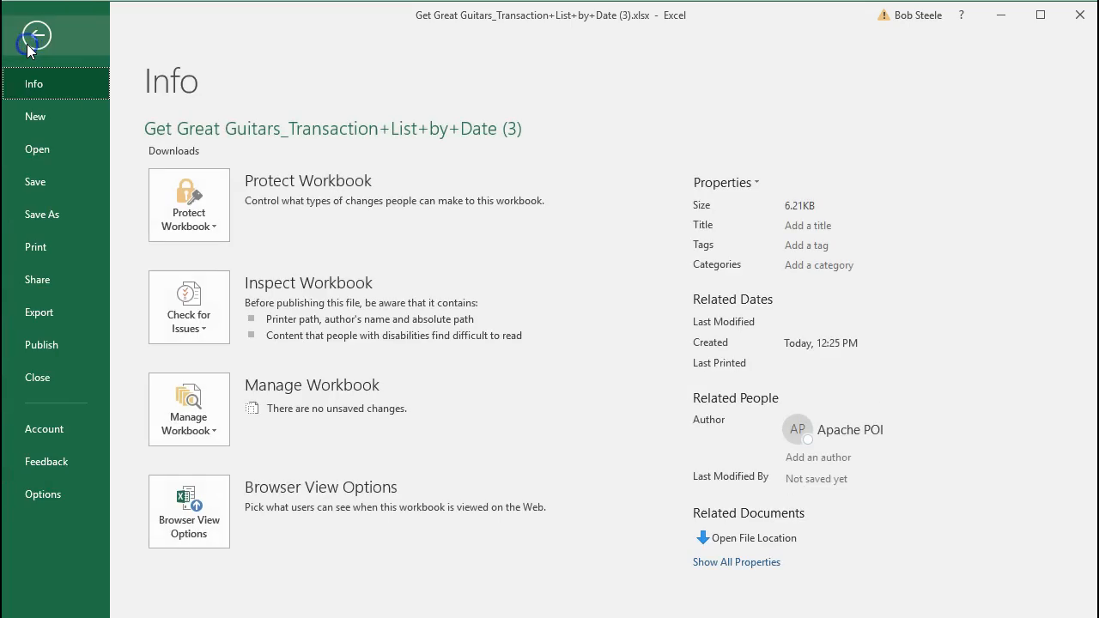
{"action": "left_click", "coordinate": [36, 247]}
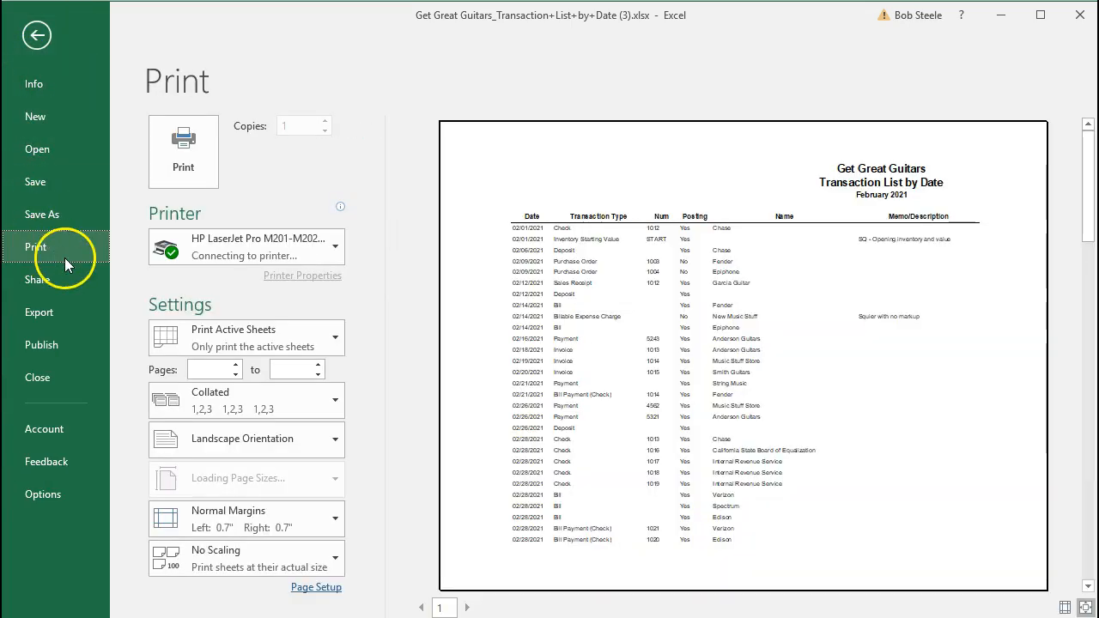
{"action": "scroll", "coordinate": [318, 389], "scroll_direction": "down", "scroll_amount": 1}
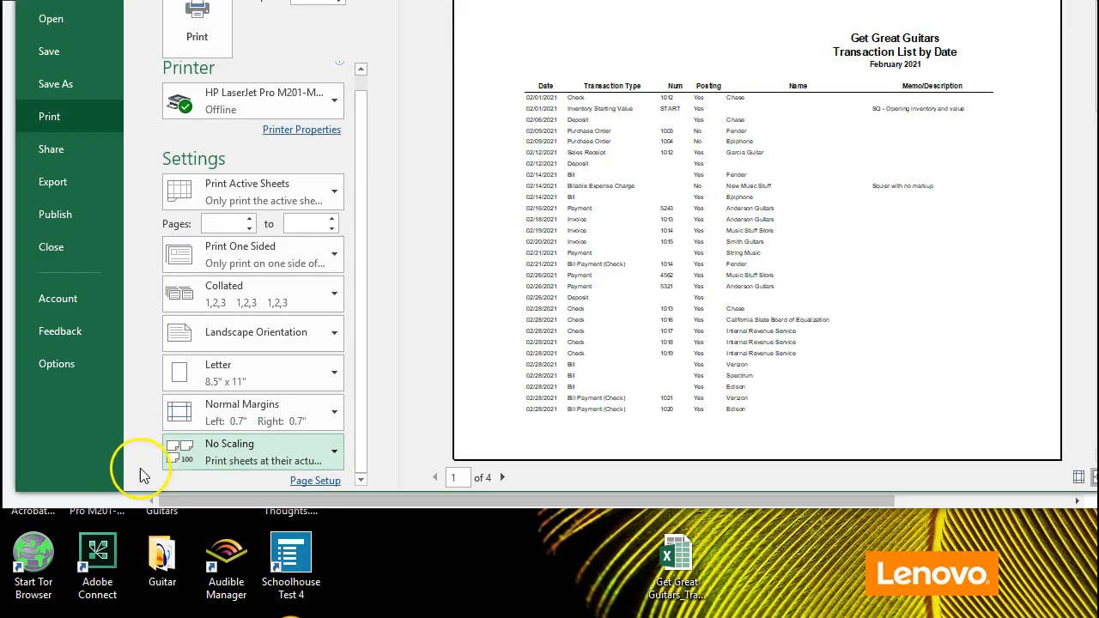
- Set the print scaling of the transaction list to Fit Sheet on One Page
{"action": "left_click", "coordinate": [332, 454]}
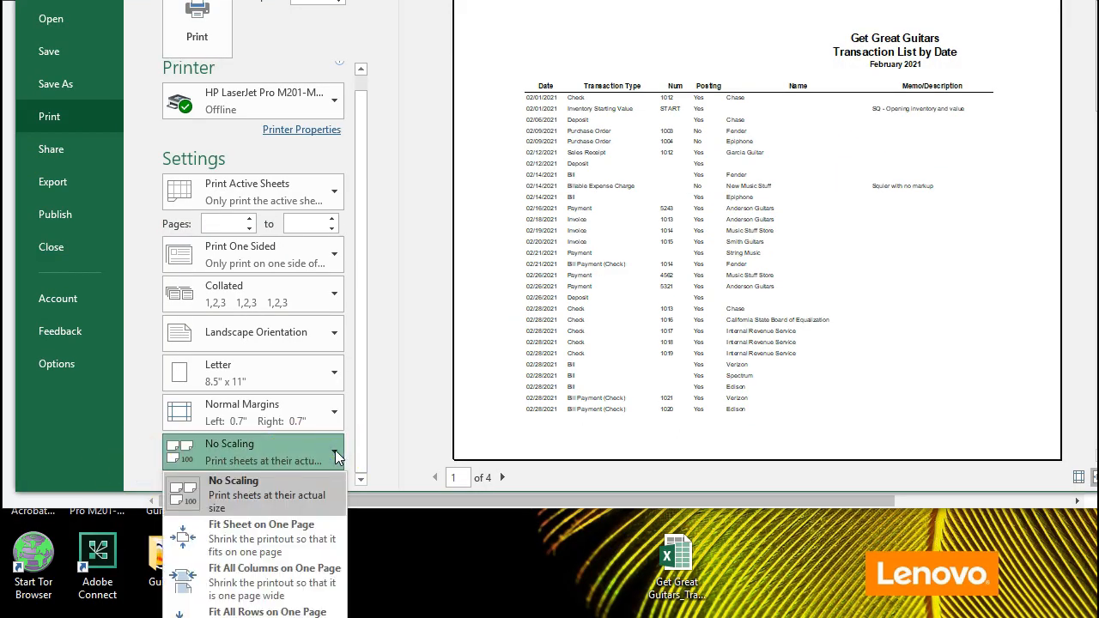
{"action": "left_click", "coordinate": [335, 455]}
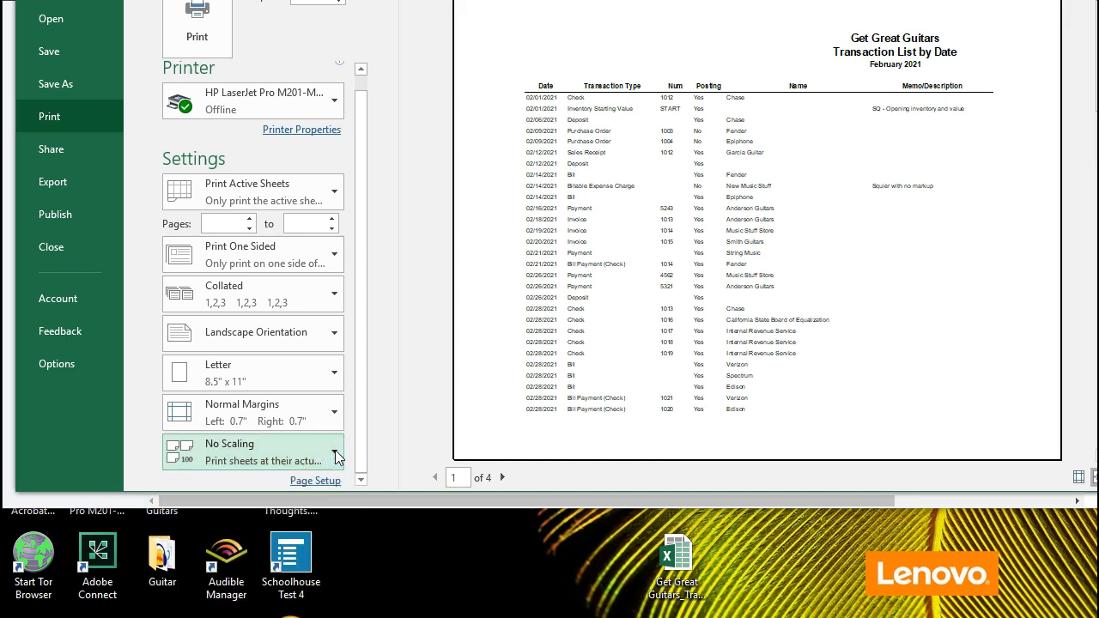
{"action": "left_click", "coordinate": [335, 455]}
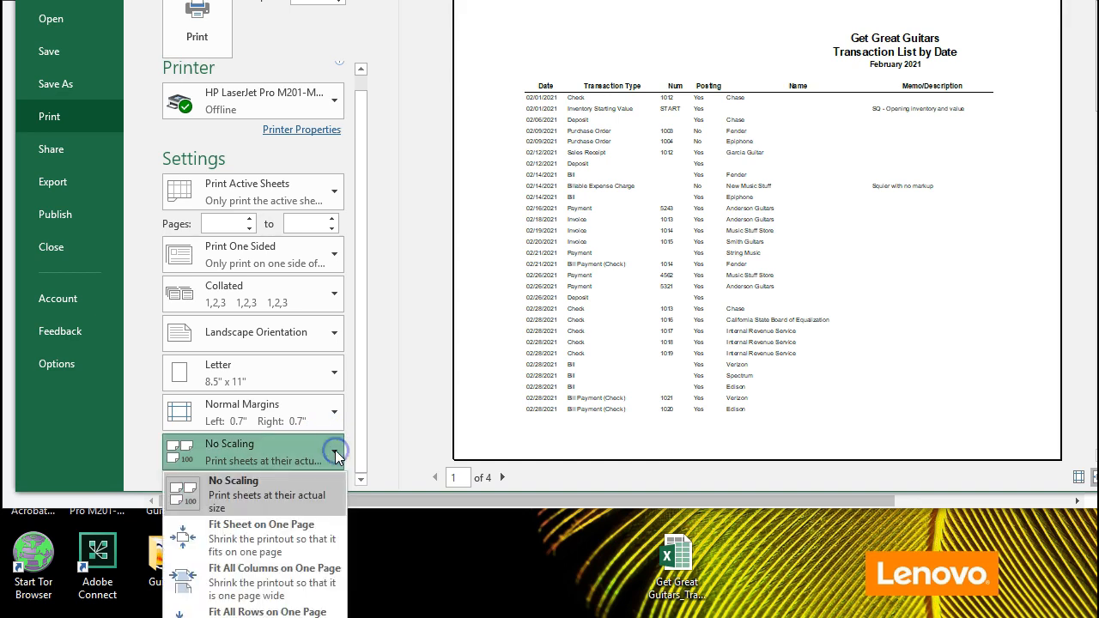
{"action": "left_click", "coordinate": [316, 542]}
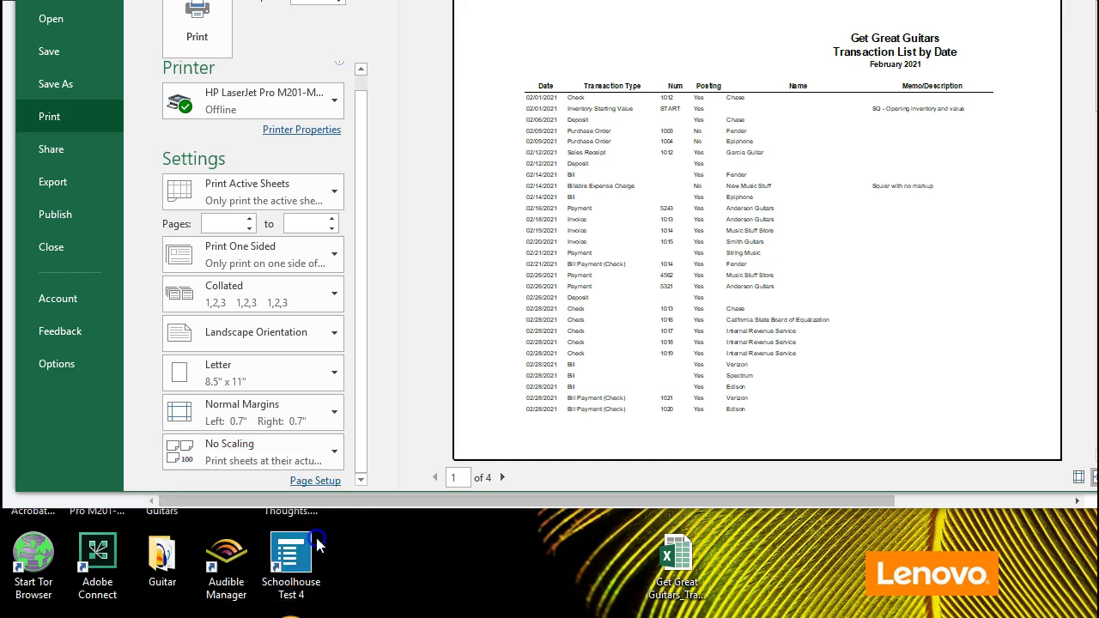
{"action": "left_click", "coordinate": [536, 422]}
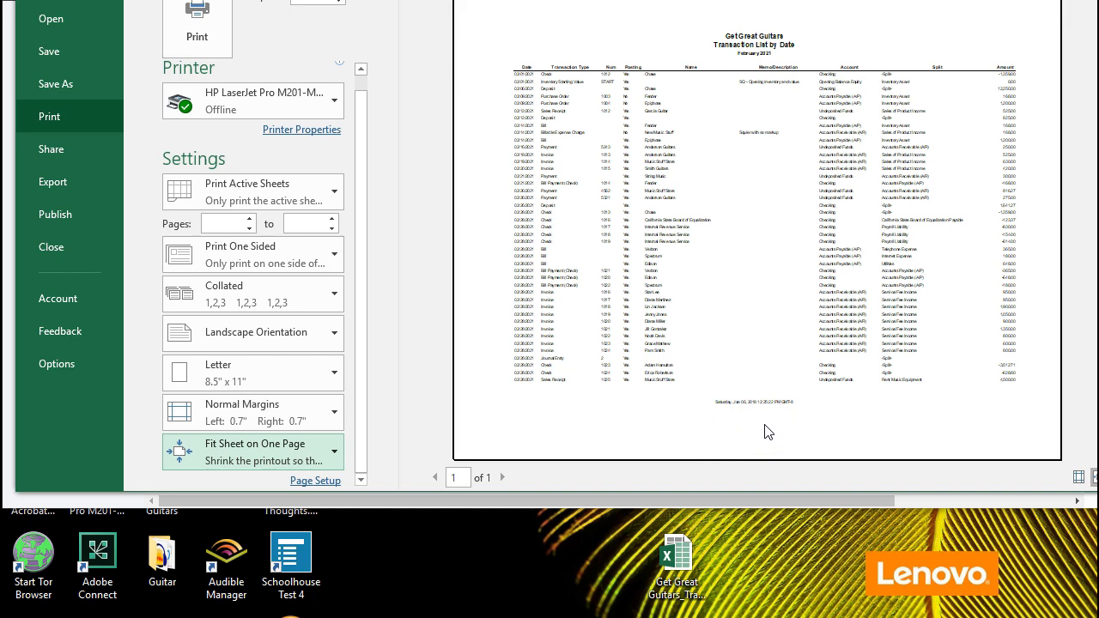
- Set the print scaling of the transaction list to Fit All Columns on One Page
{"action": "left_click", "coordinate": [333, 452]}
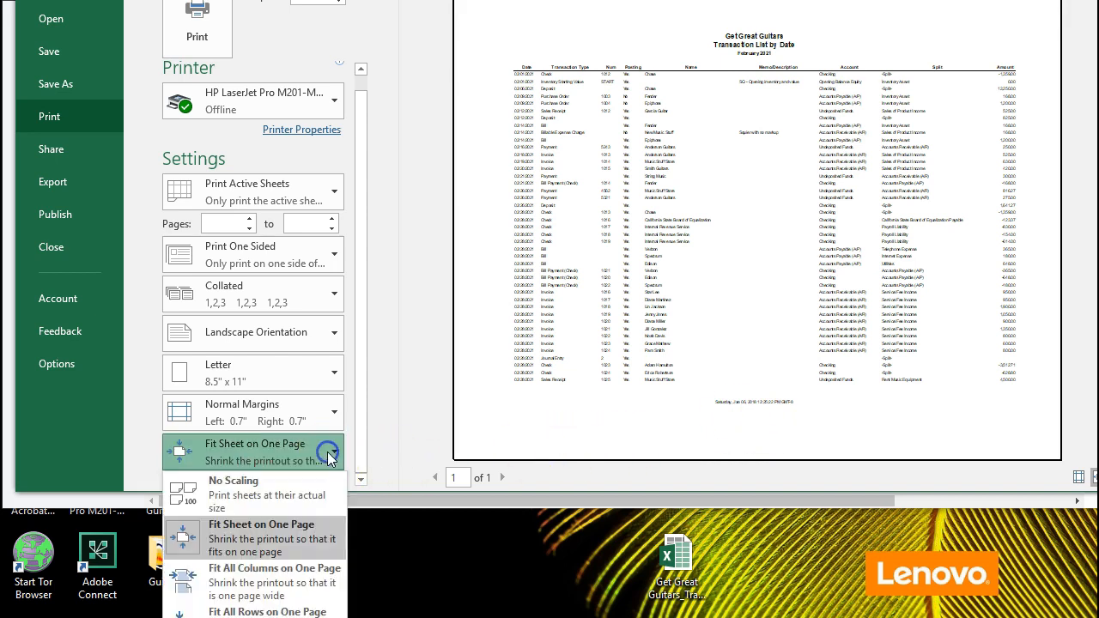
{"action": "left_click", "coordinate": [307, 591]}
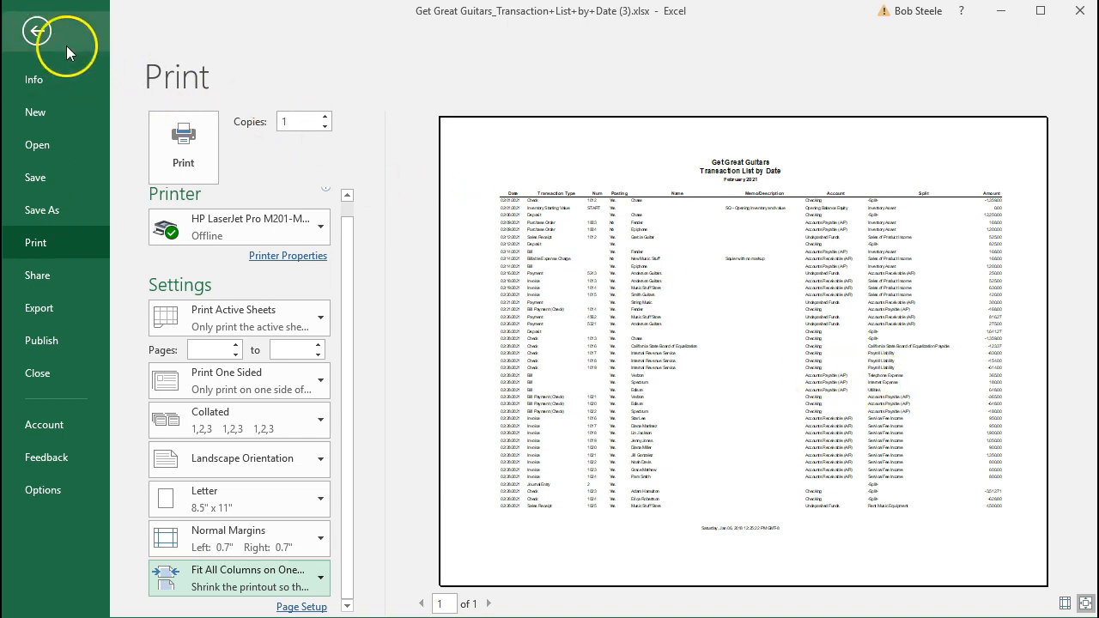
- Leave the print preview and save a copy of the workbook as Get Great Guitars_Transaction+List+by+Date (3).xlsx in the Excel Docs 8 folder
{"action": "left_click", "coordinate": [38, 31]}
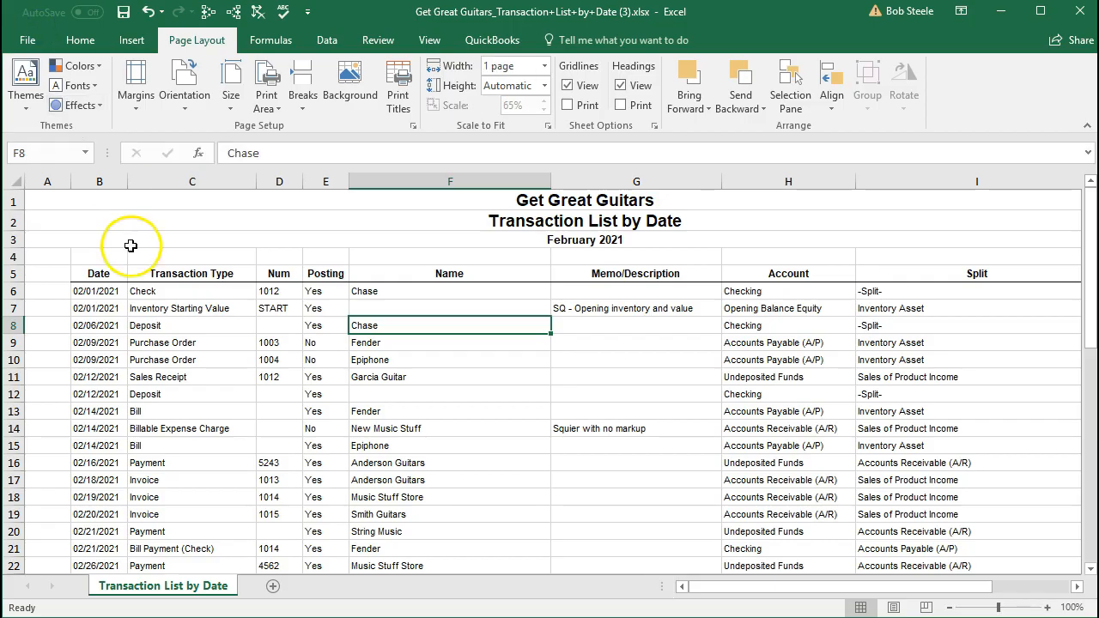
{"action": "left_click", "coordinate": [27, 43]}
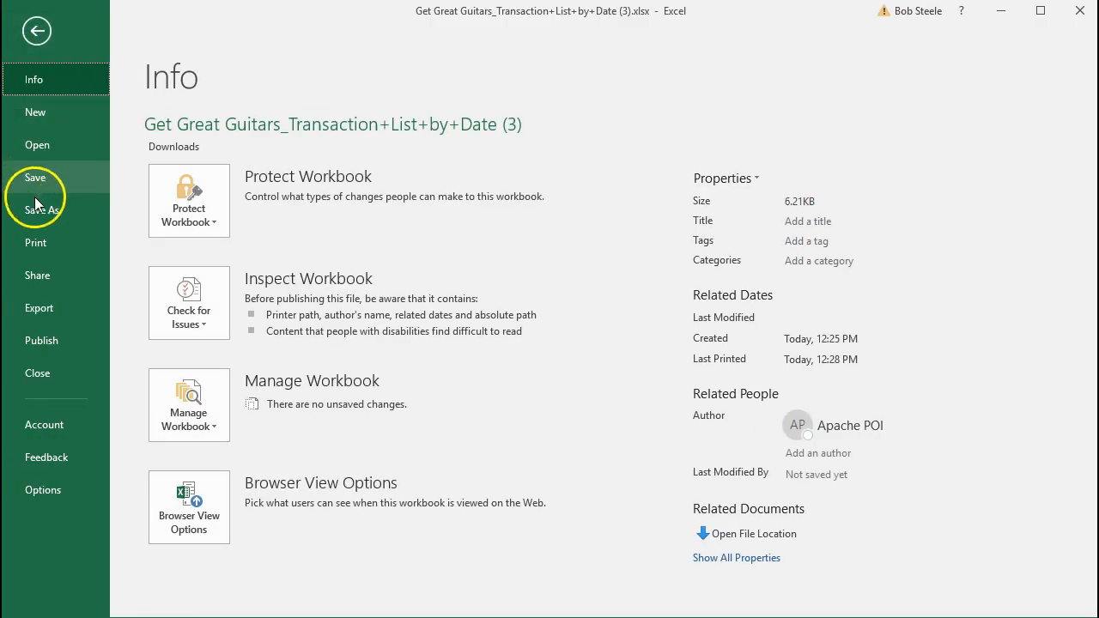
{"action": "left_click", "coordinate": [39, 209]}
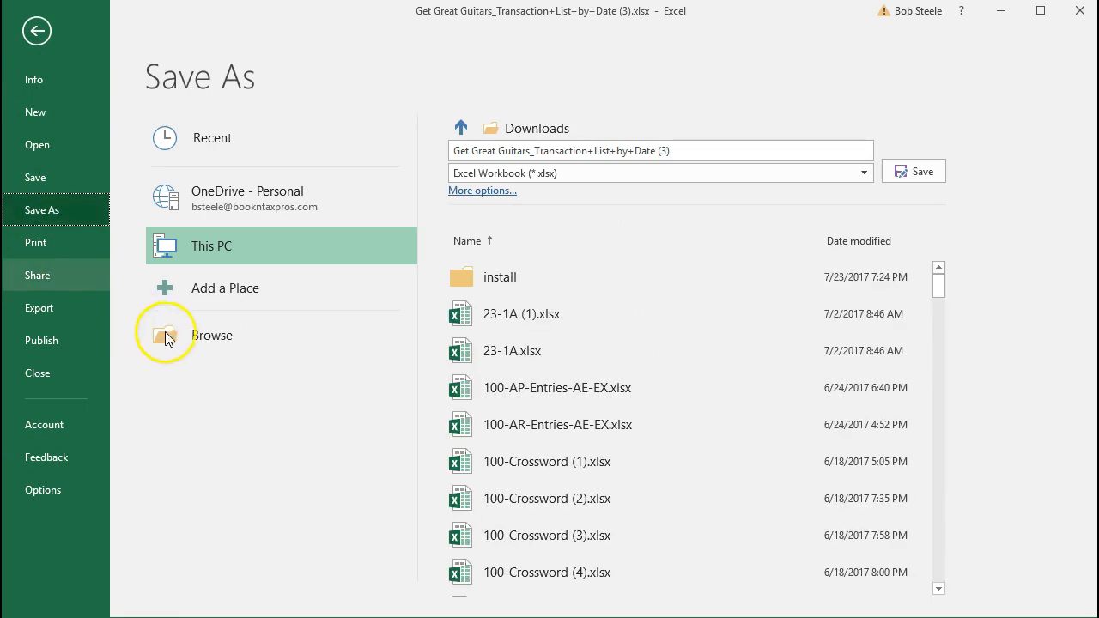
{"action": "left_click", "coordinate": [170, 336]}
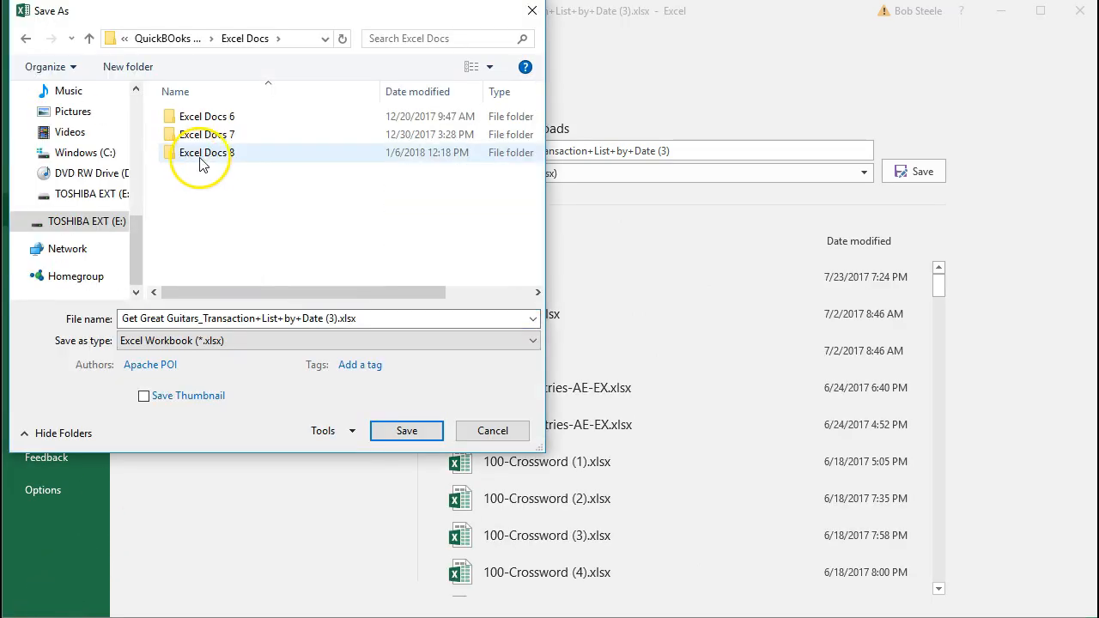
{"action": "left_click", "coordinate": [209, 158]}
{"action": "left_click", "coordinate": [208, 157]}
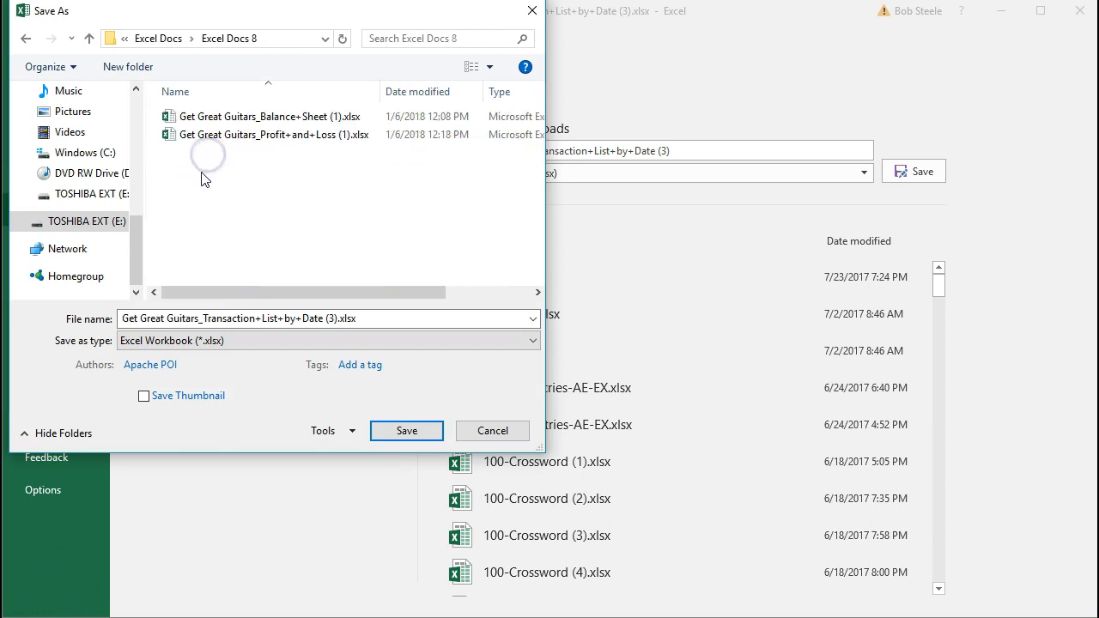
{"action": "left_click", "coordinate": [170, 341]}
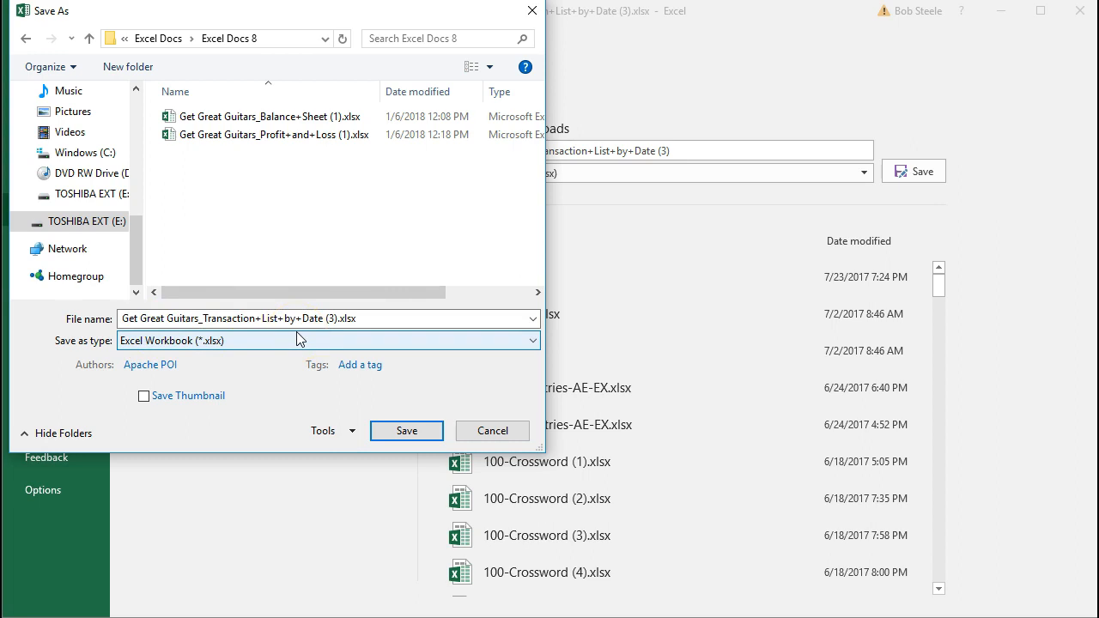
{"action": "left_click", "coordinate": [135, 330]}
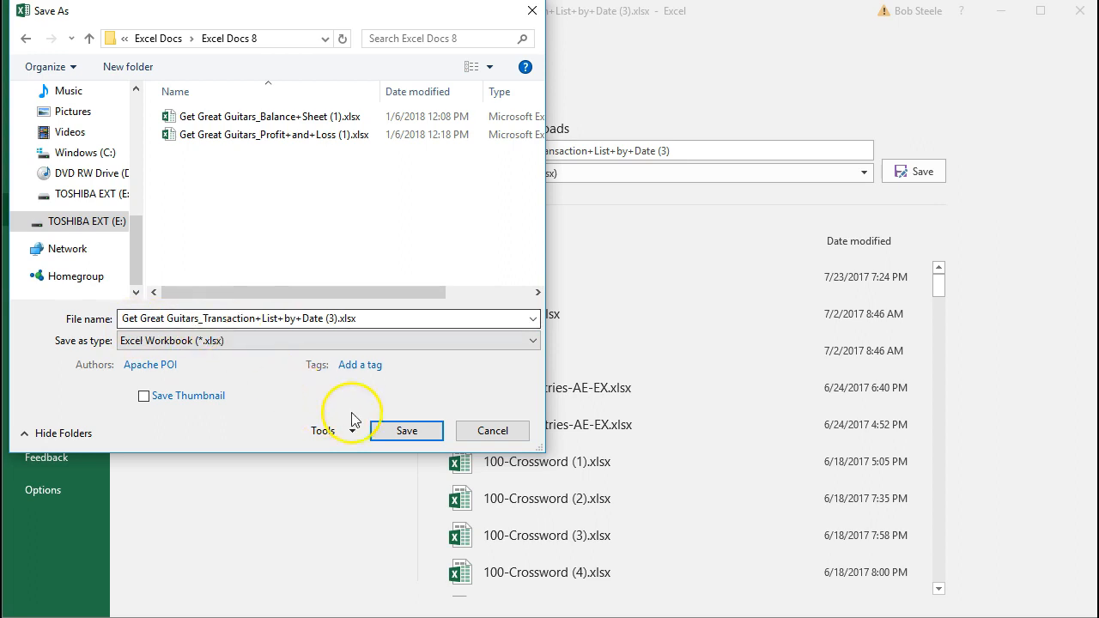
{"action": "left_click", "coordinate": [400, 431]}
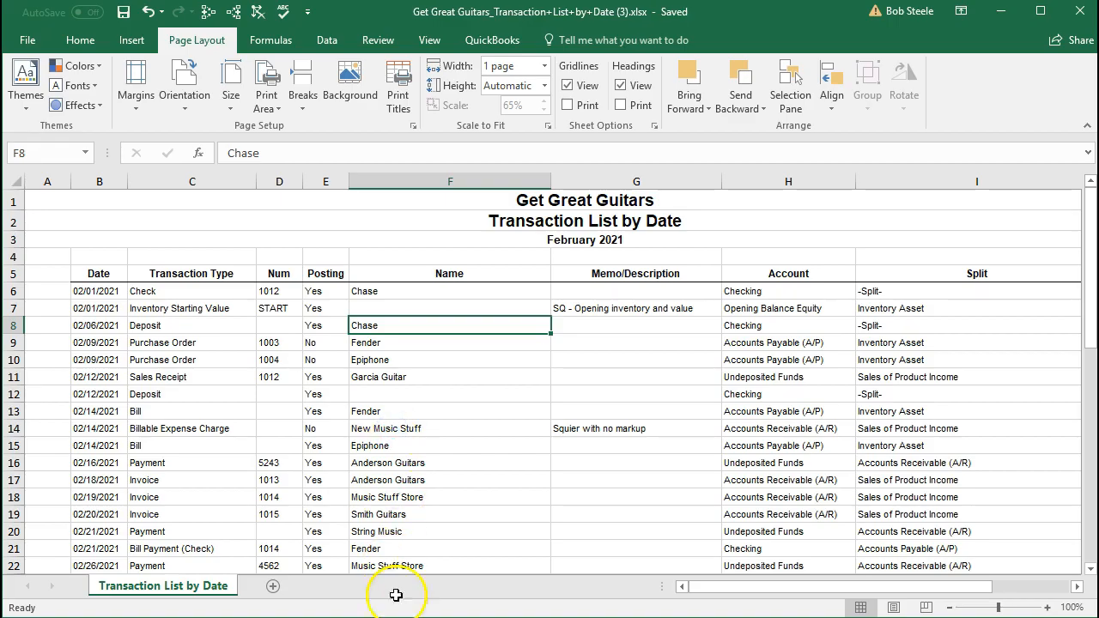